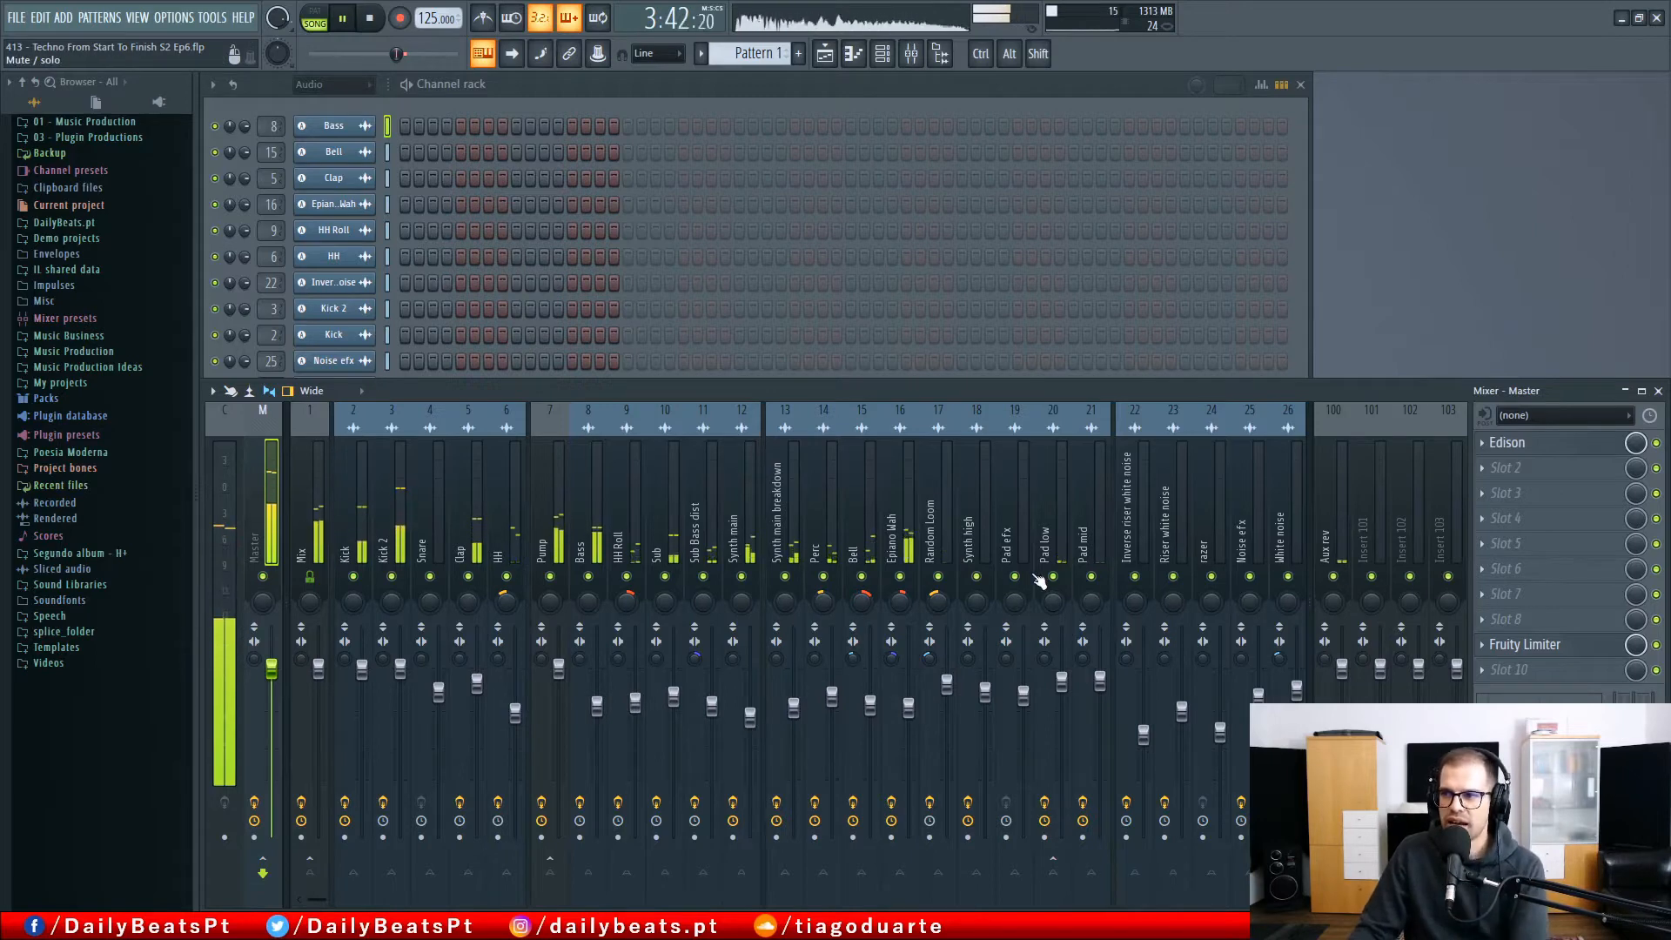
Step: Load the My Master v3 mixer track state on the master track and open its PAZ Analyzer Stereo clear of the mixer
left_click(1544, 645)
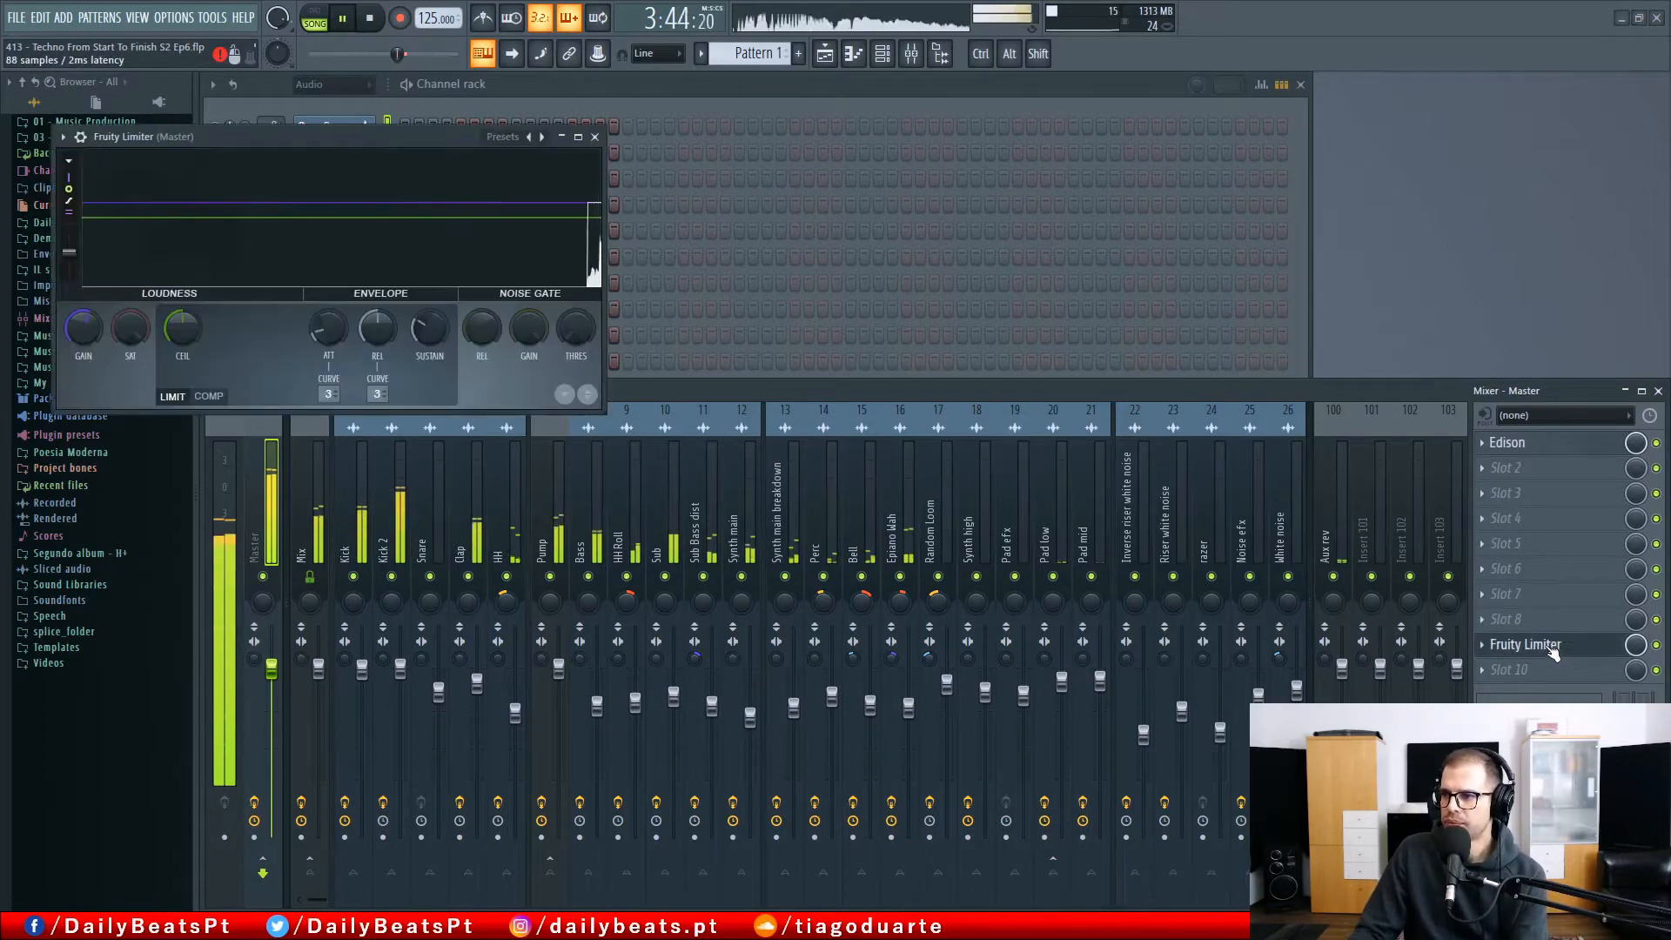
left_click(593, 138)
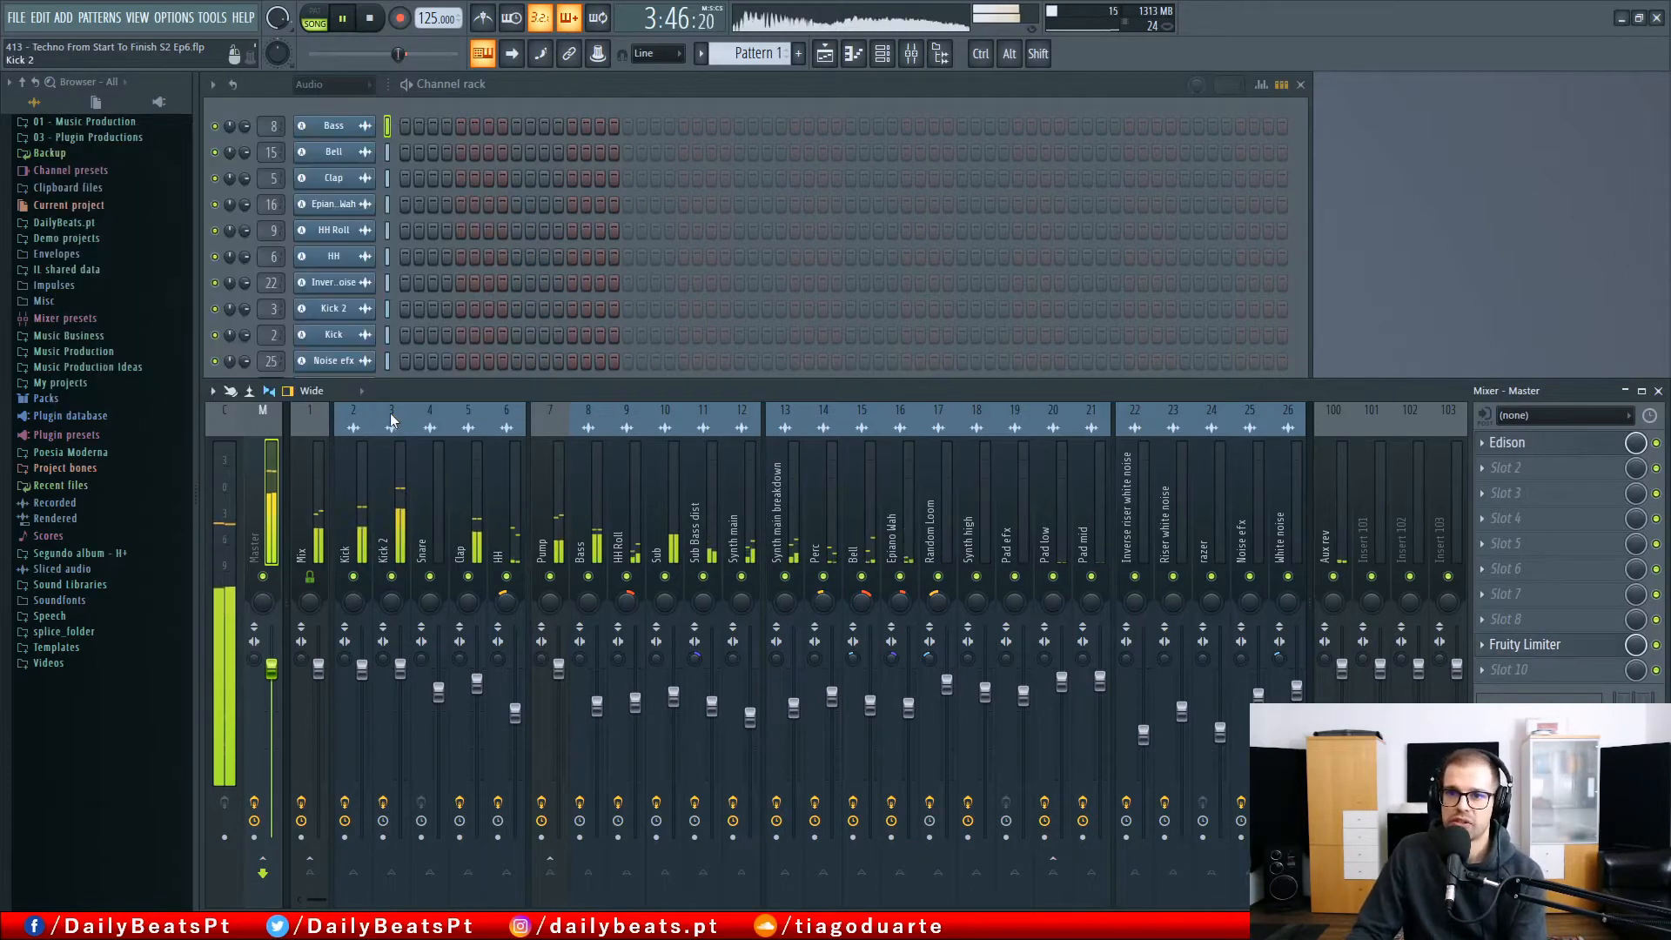
left_click(214, 391)
mouse_move(242, 516)
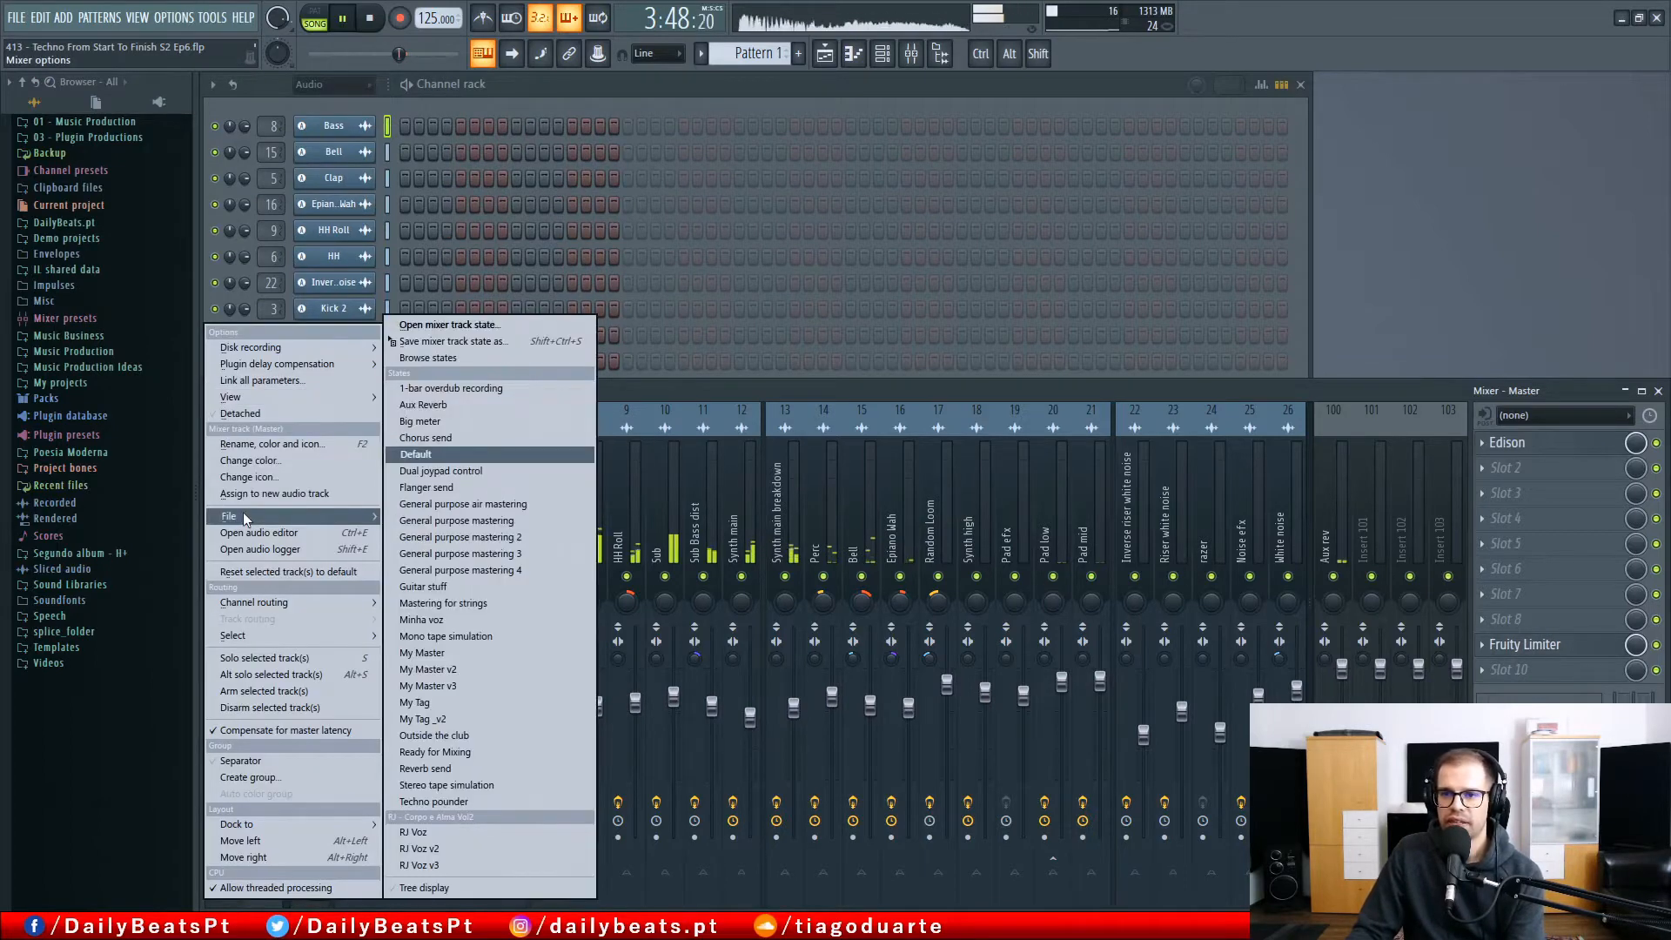
left_click(456, 685)
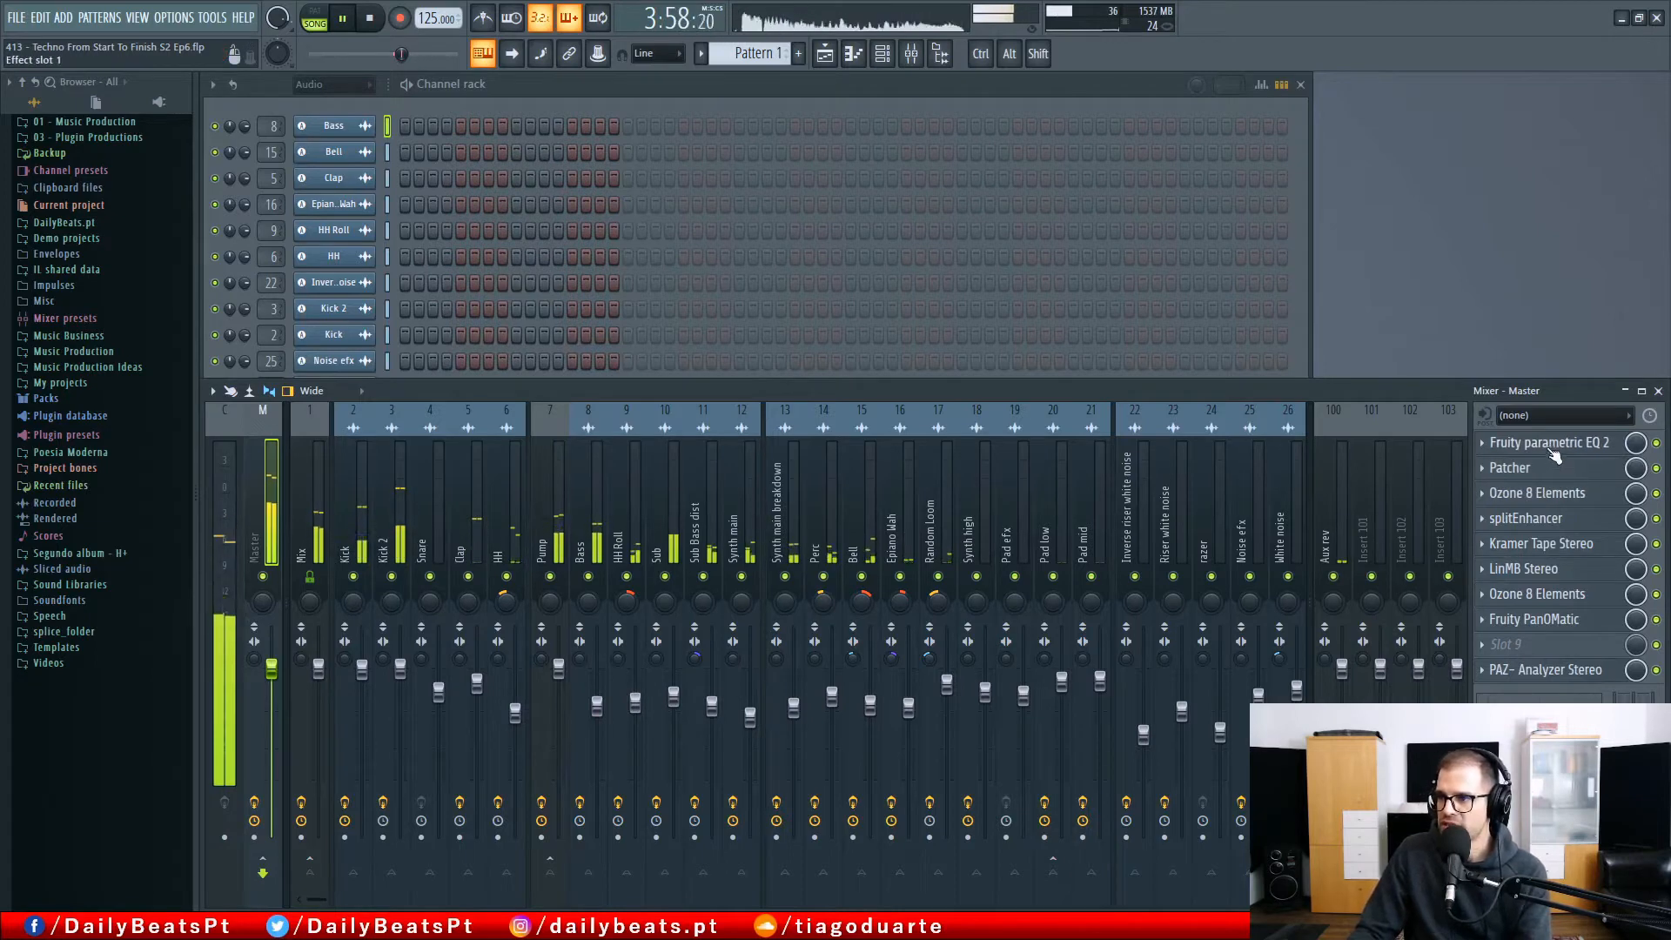
left_click(1562, 678)
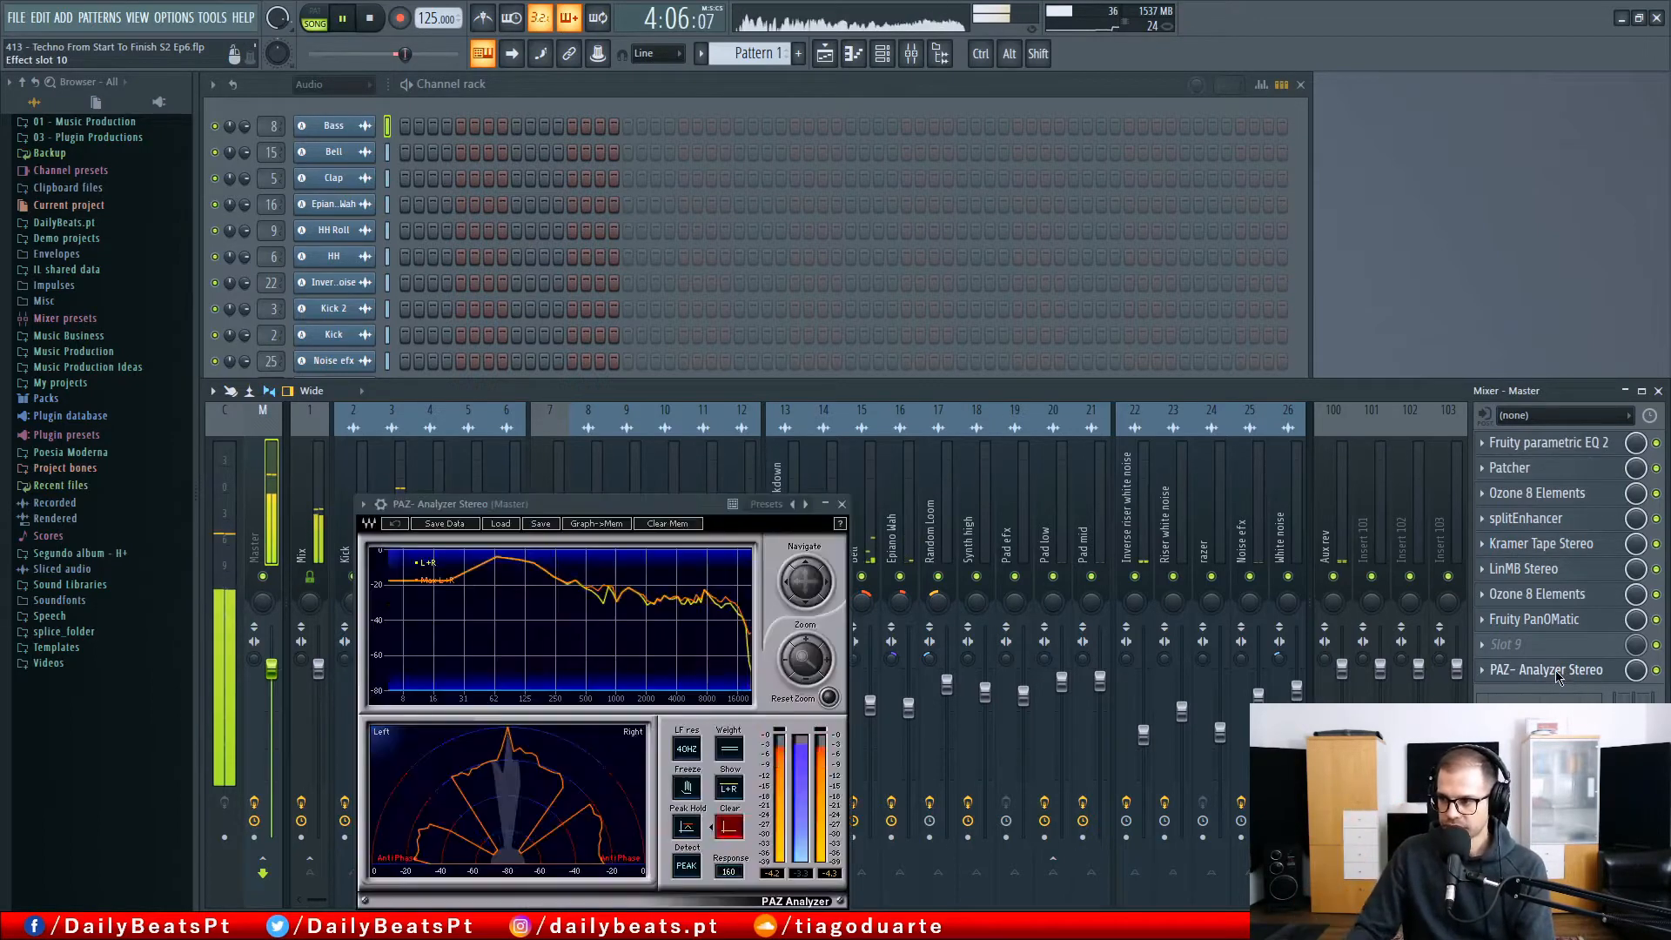
left_click_drag(657, 502, 310, 14)
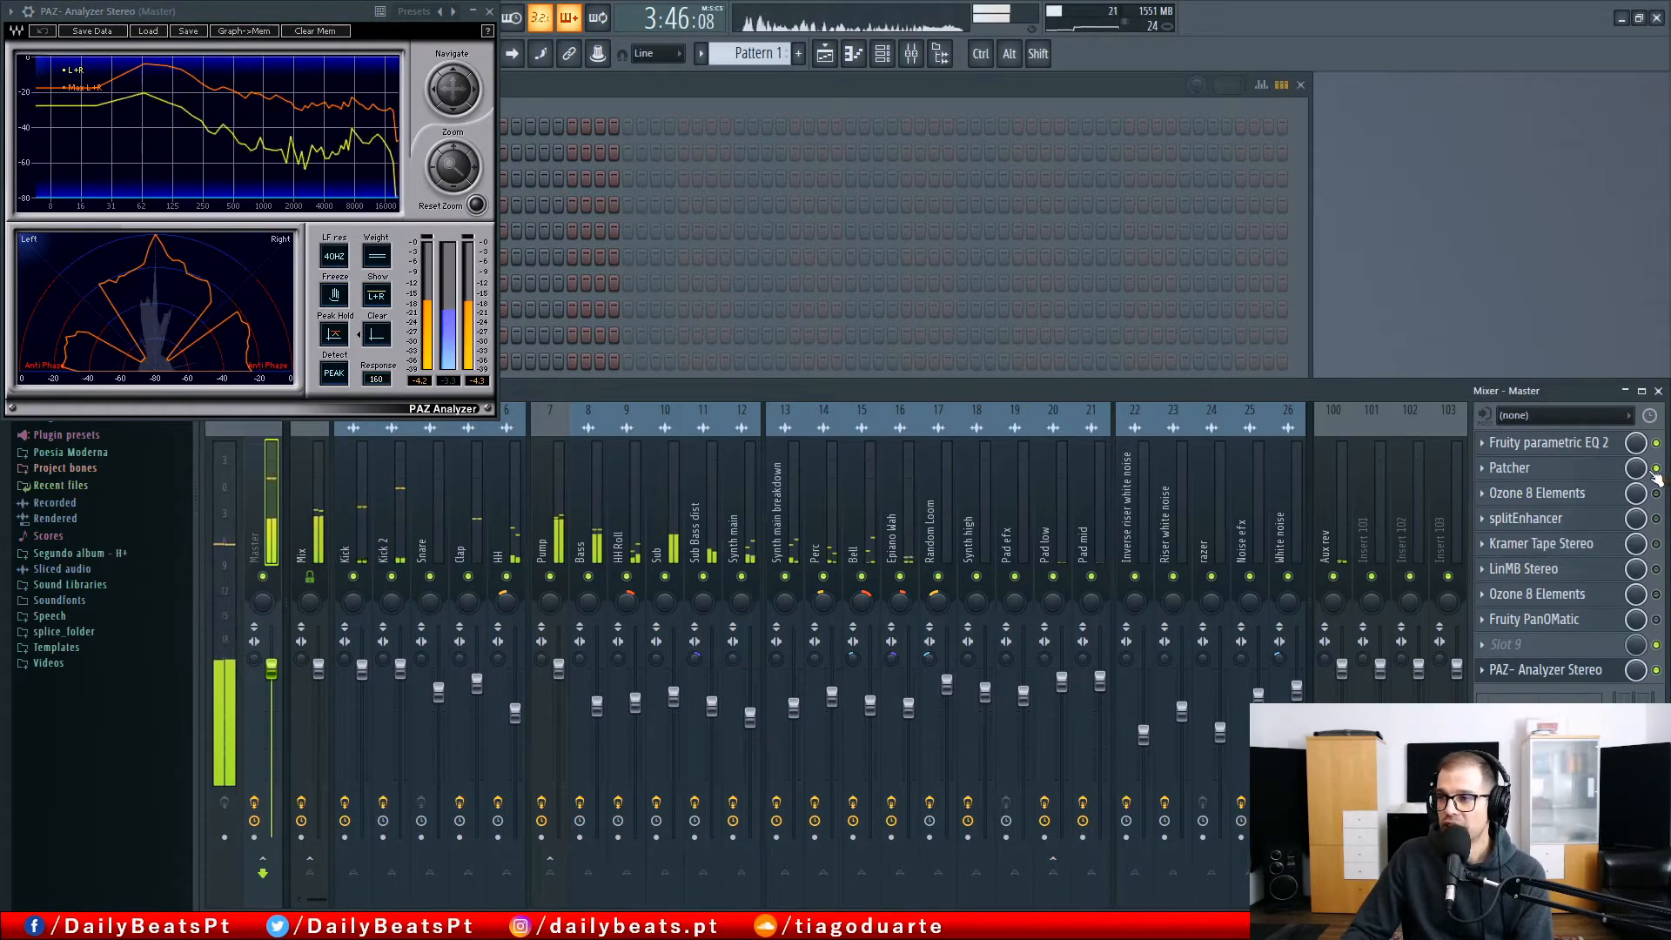
Step: Review the Patcher routing and the Fruity parametric EQ 2 curve on the master track
left_click(1564, 472)
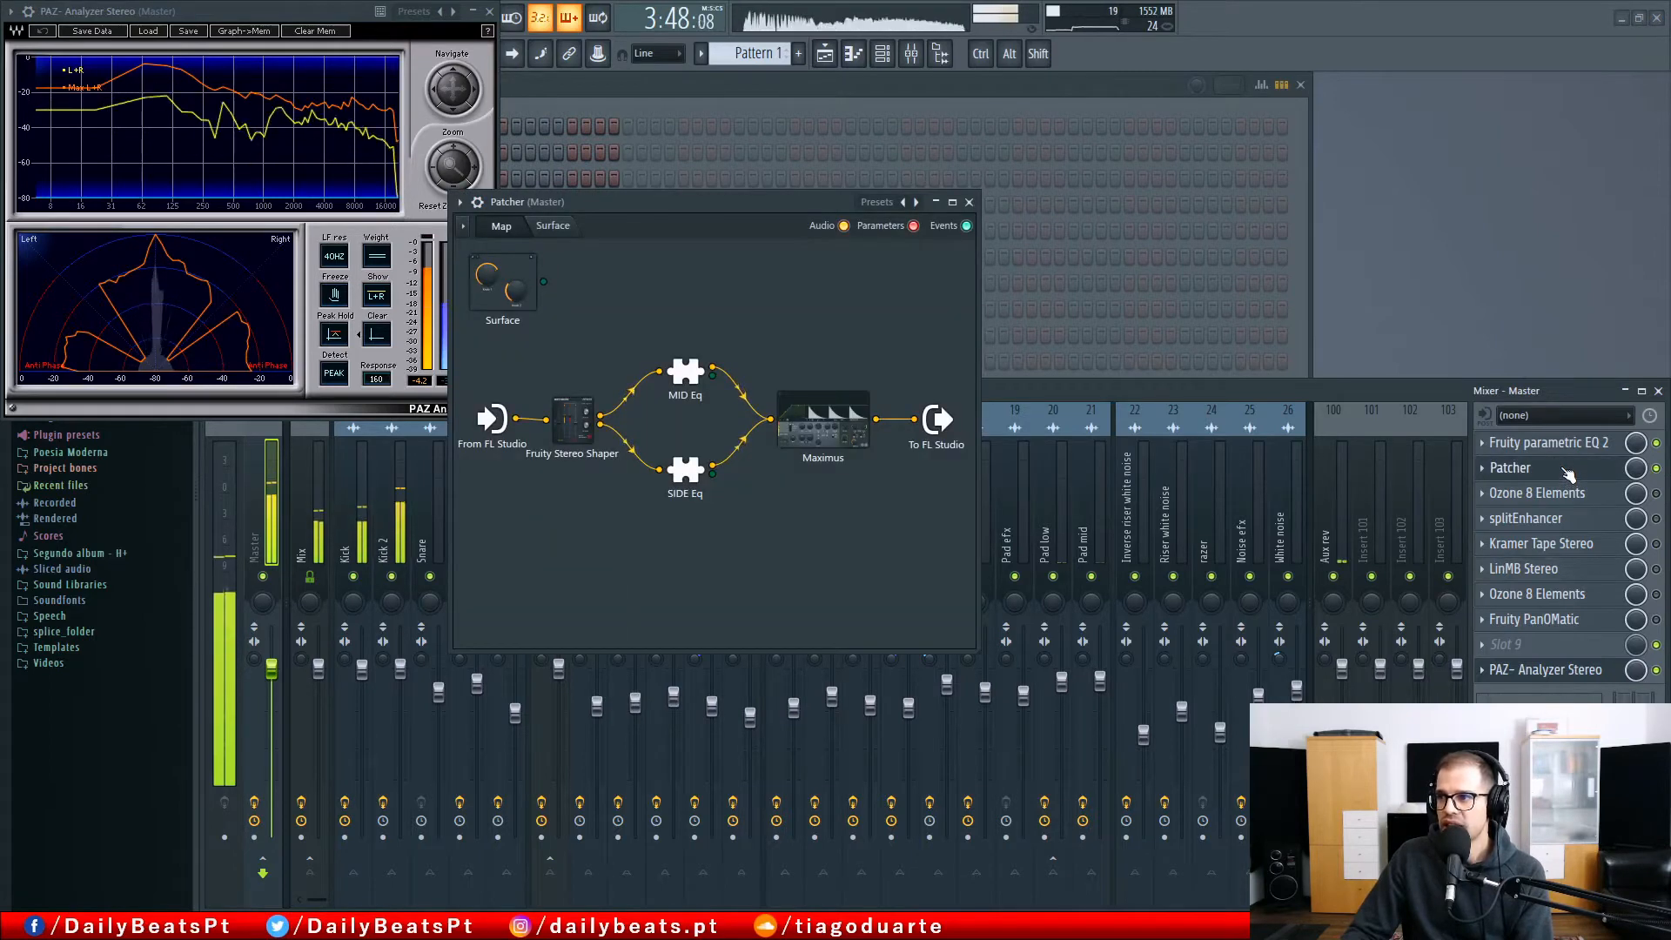
left_click(1565, 470)
left_click(1567, 444)
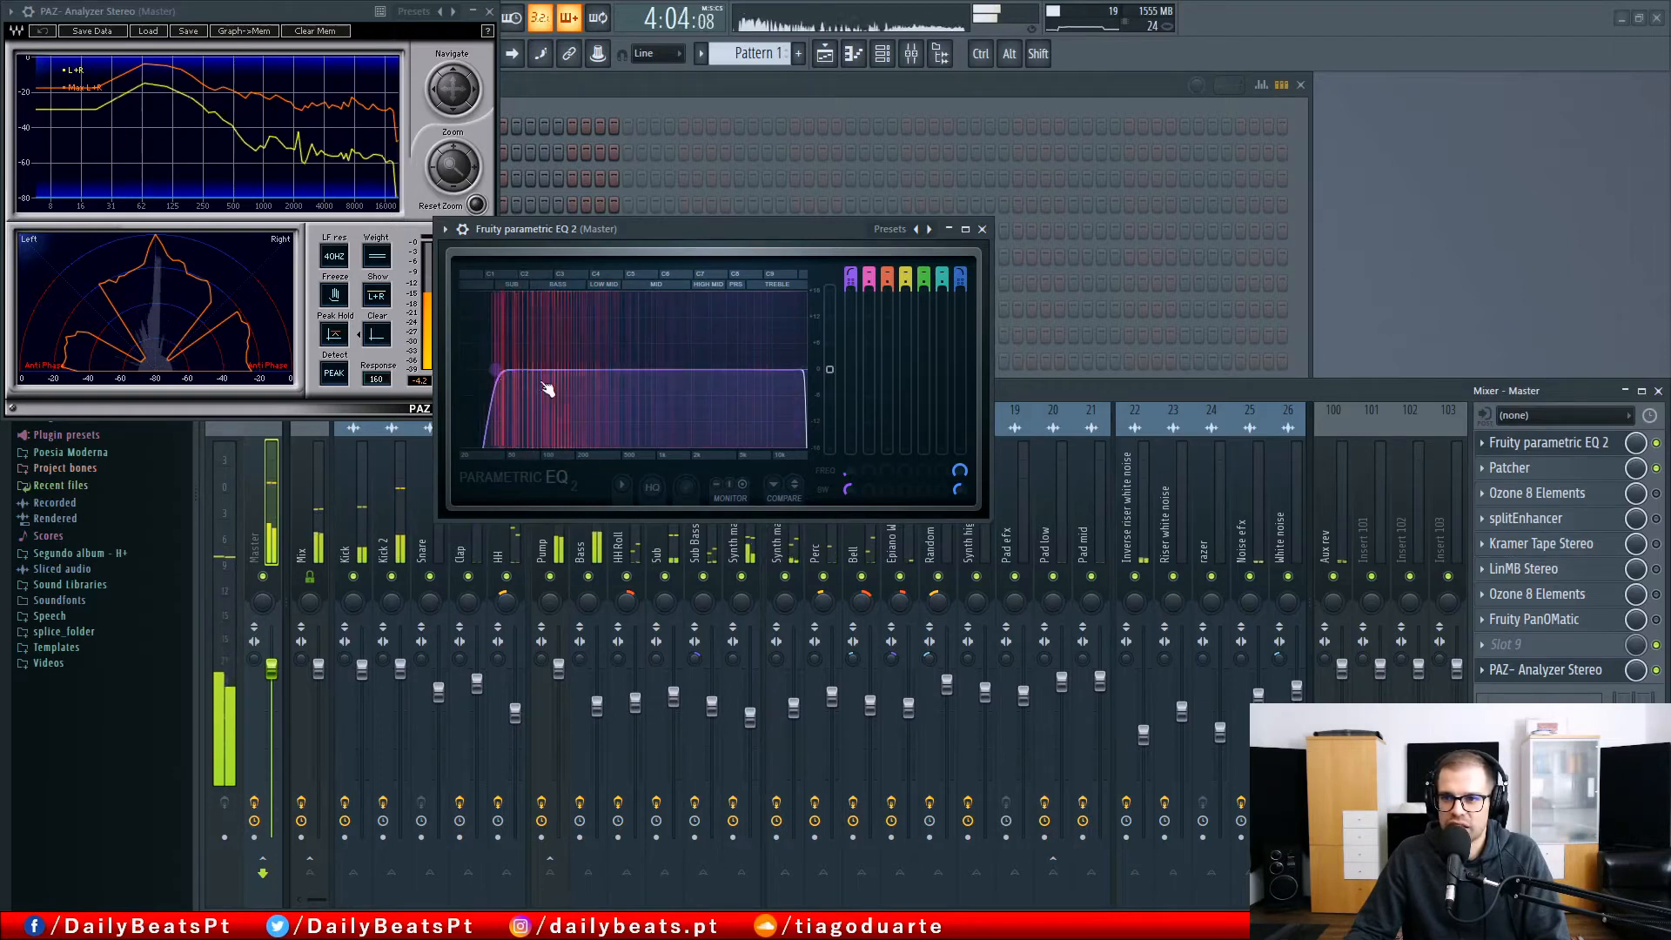
left_click(983, 230)
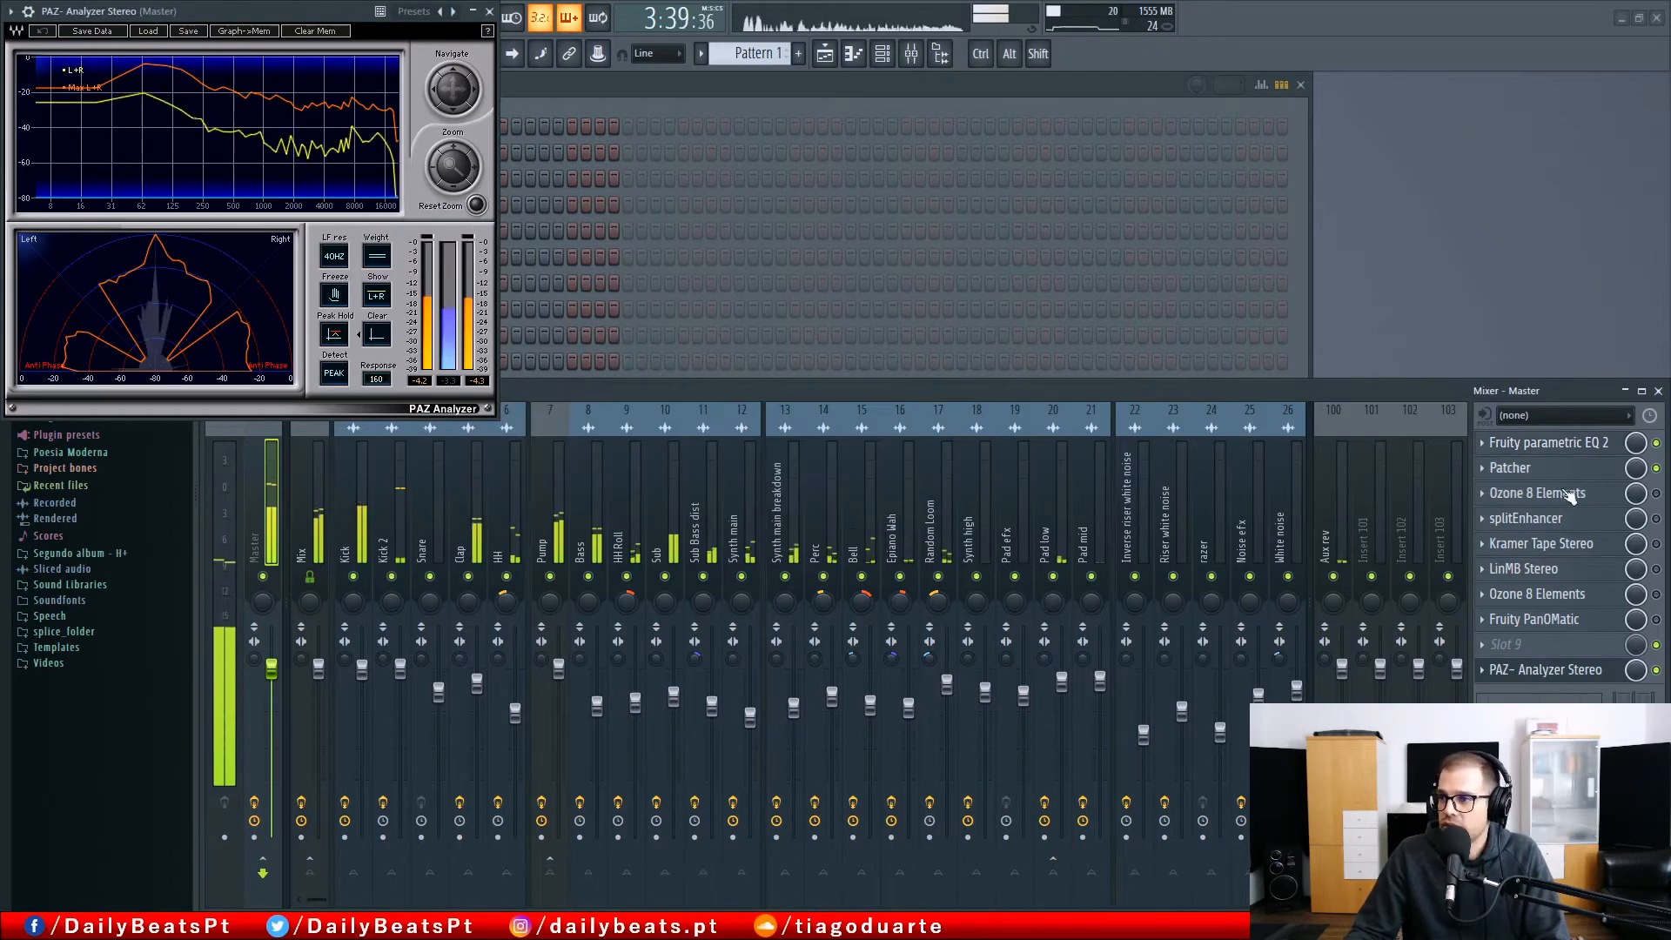
Step: Enable the high-pass filter in the Patcher's SIDE Eq and raise its cutoff frequency
left_click(1516, 468)
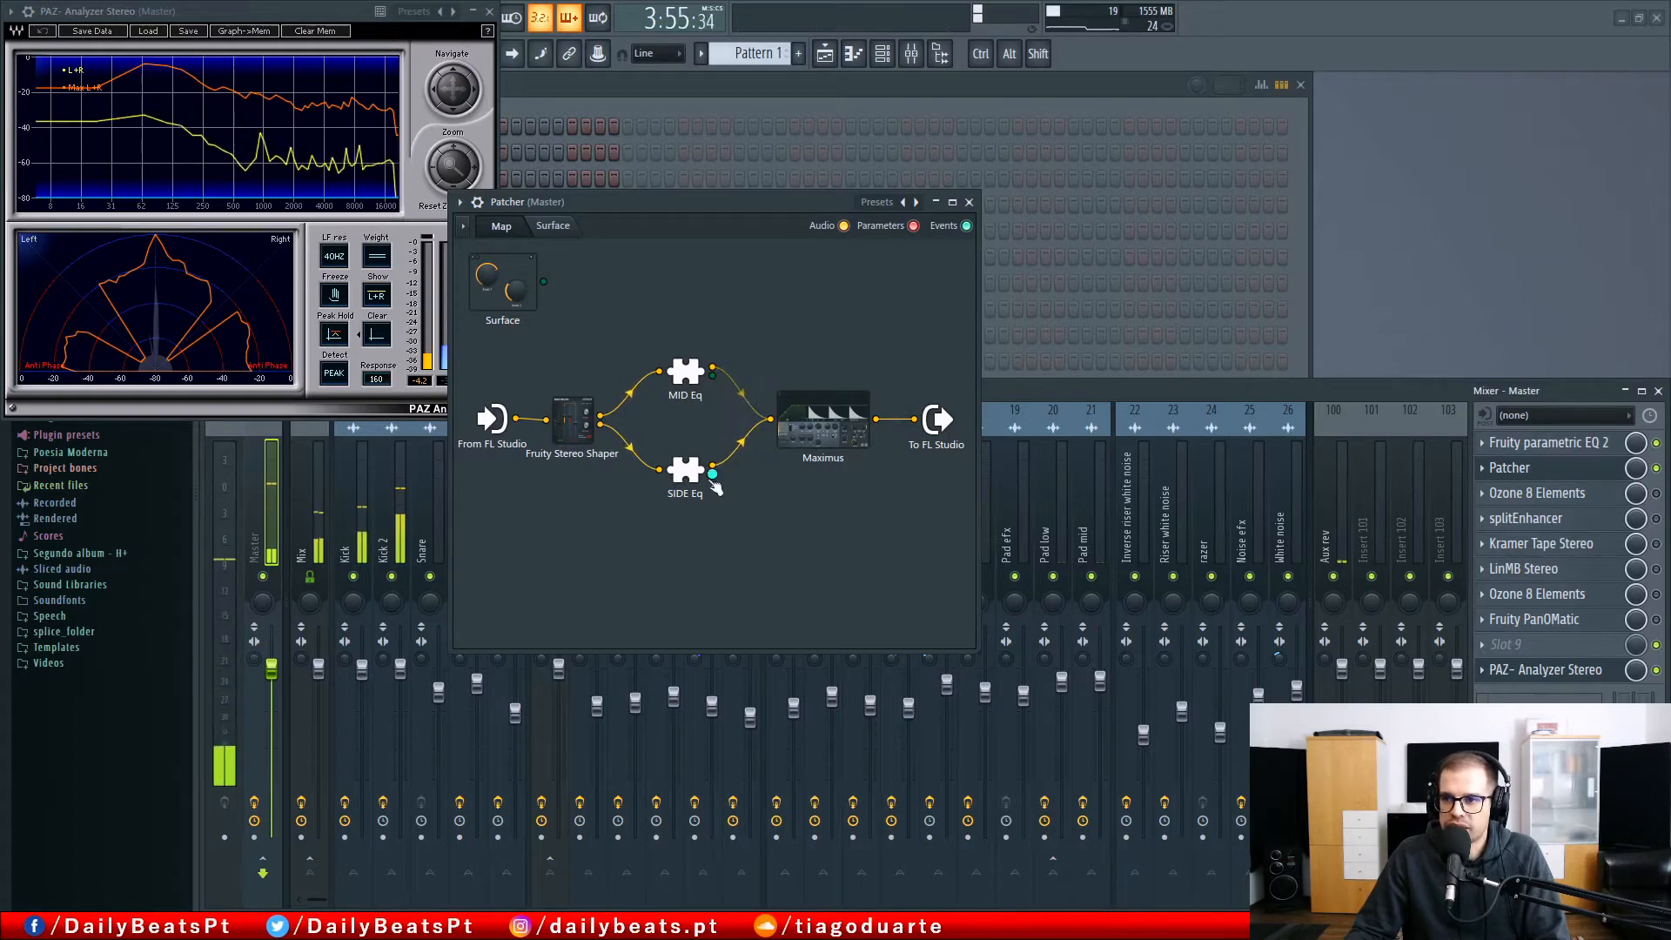
double_click(685, 470)
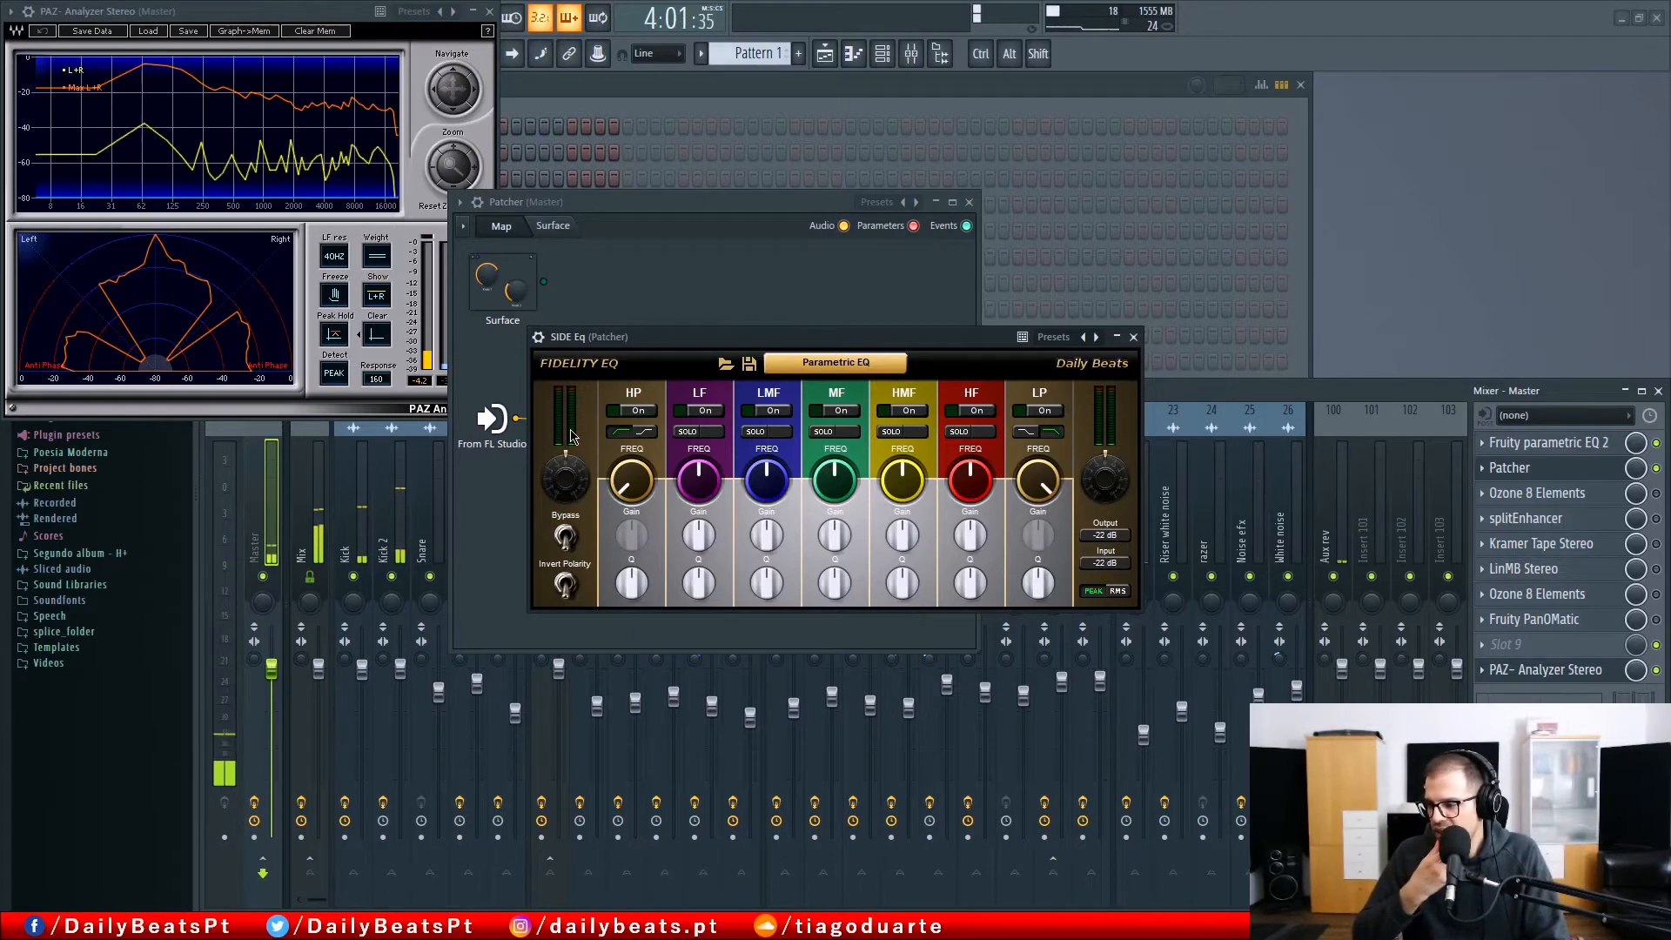
left_click(640, 413)
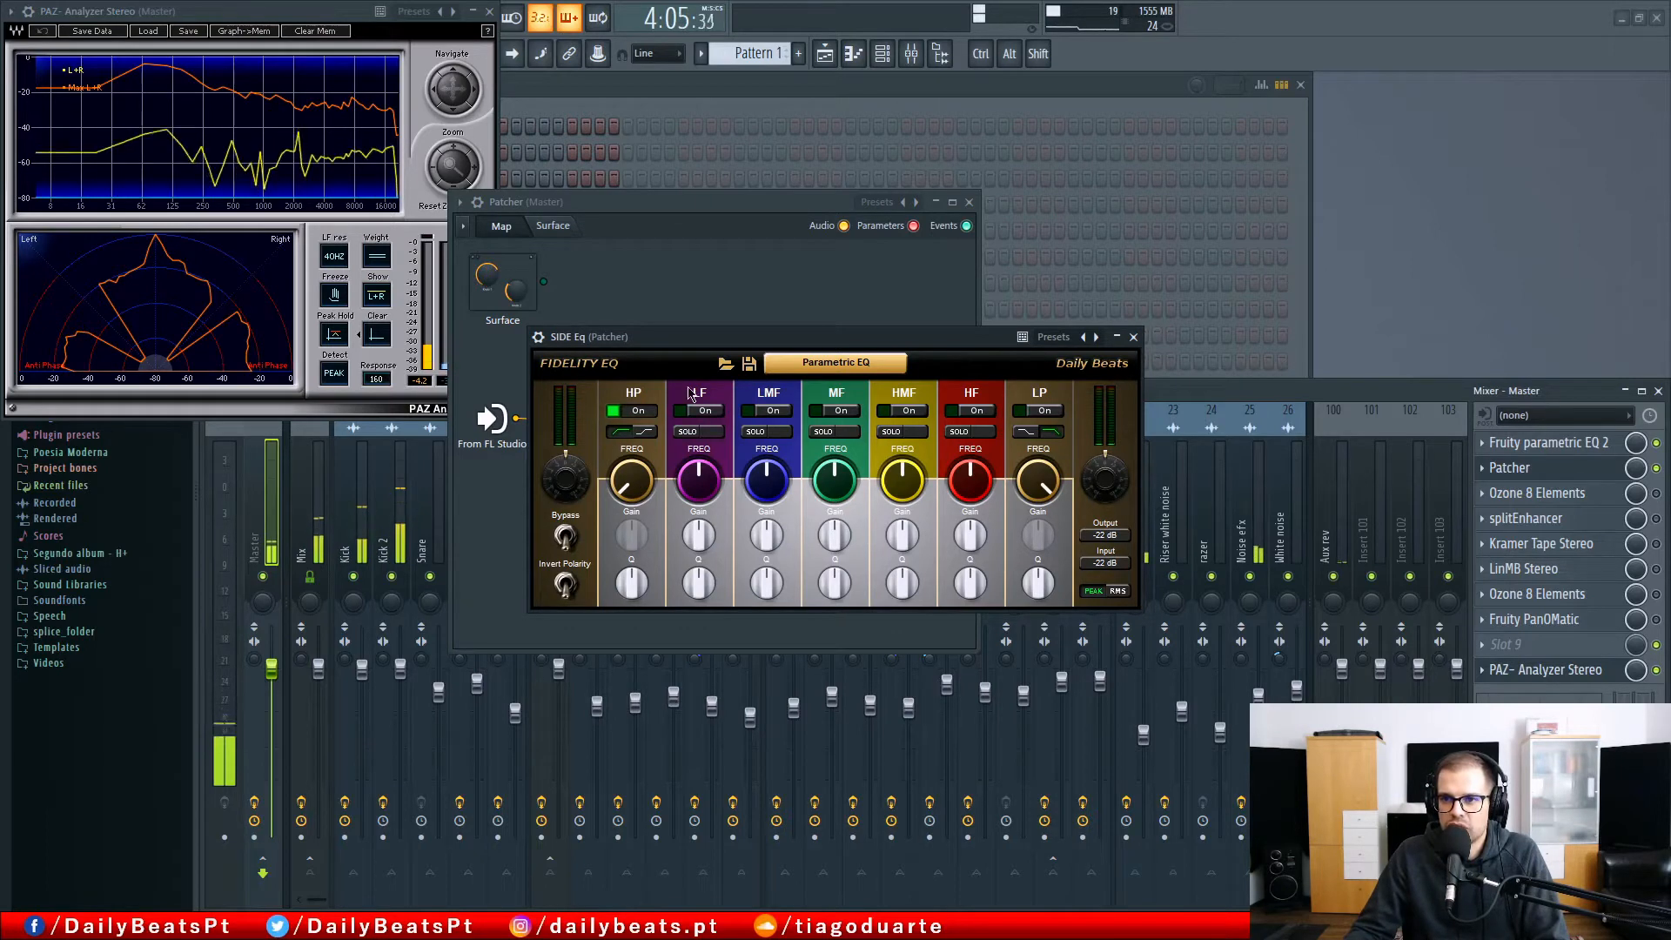
left_click_drag(638, 493, 642, 457)
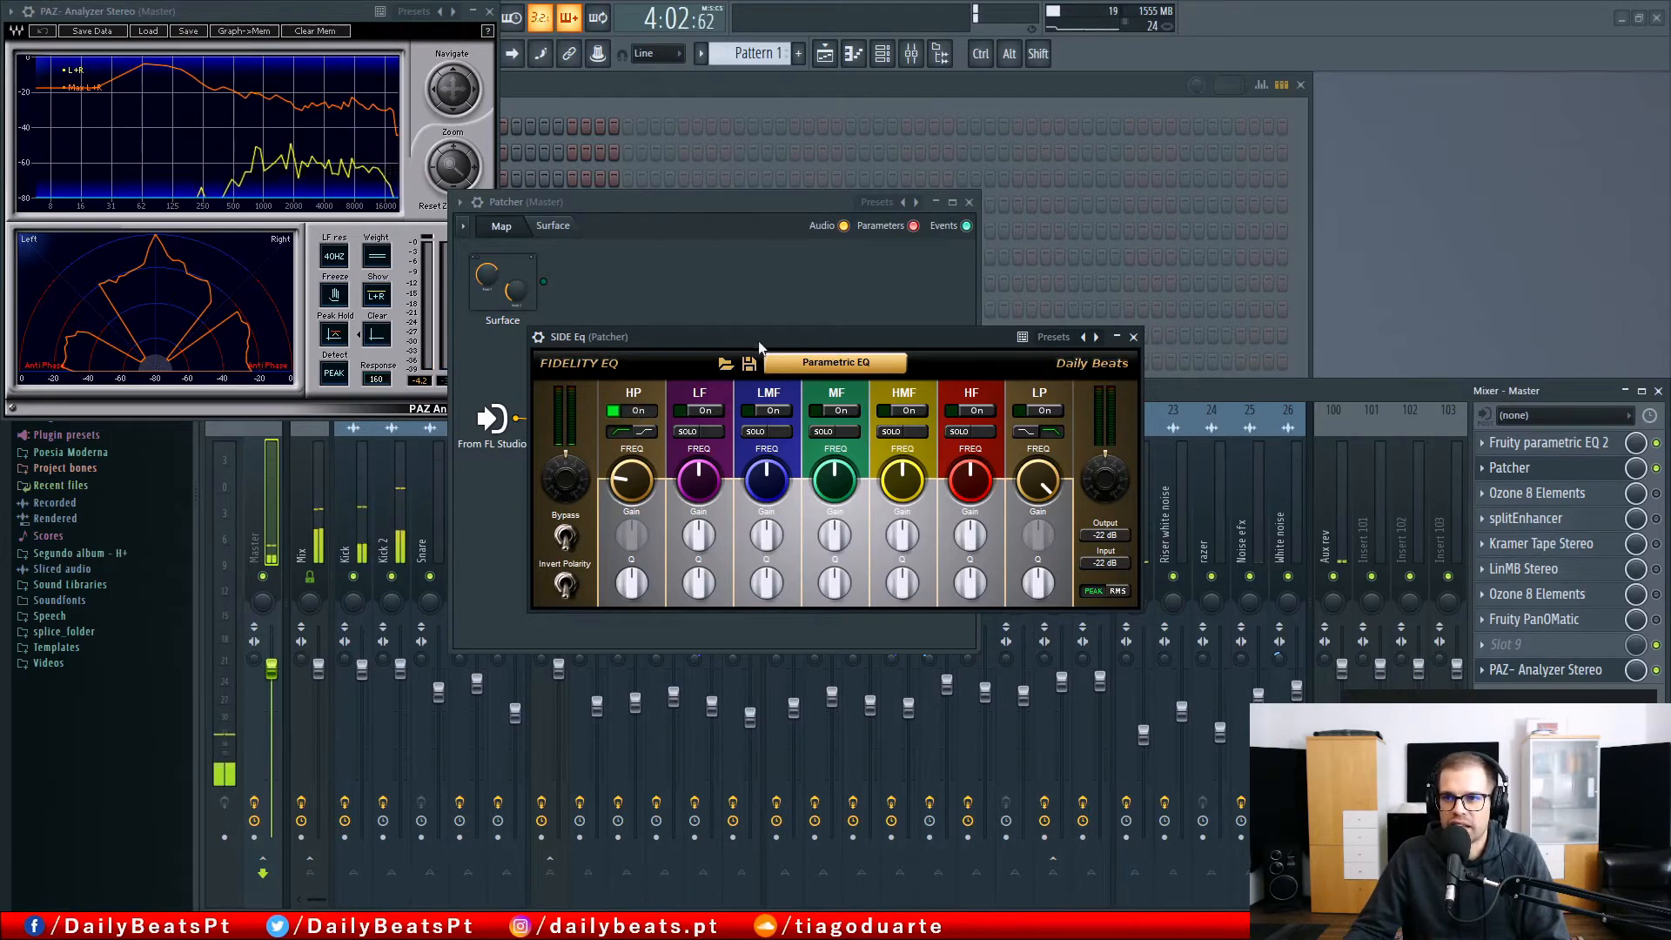
left_click_drag(733, 343, 623, 457)
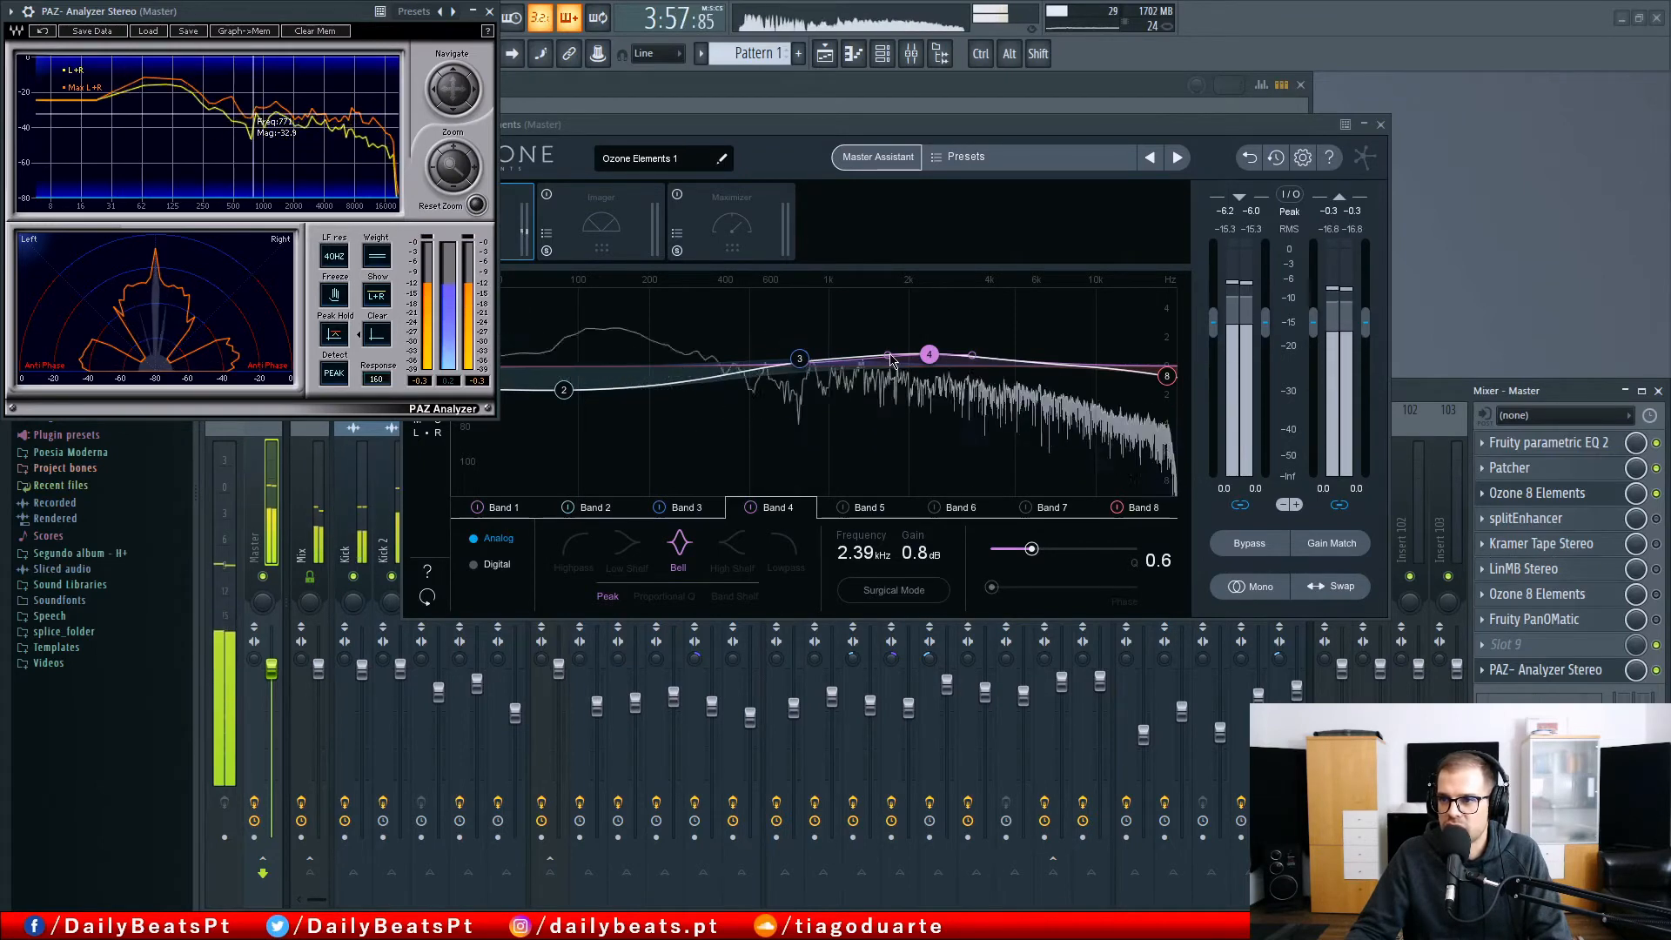
Step: Adjust the crossover frequency of the splitEnhancer on the master track
left_click(1380, 125)
left_click(1579, 522)
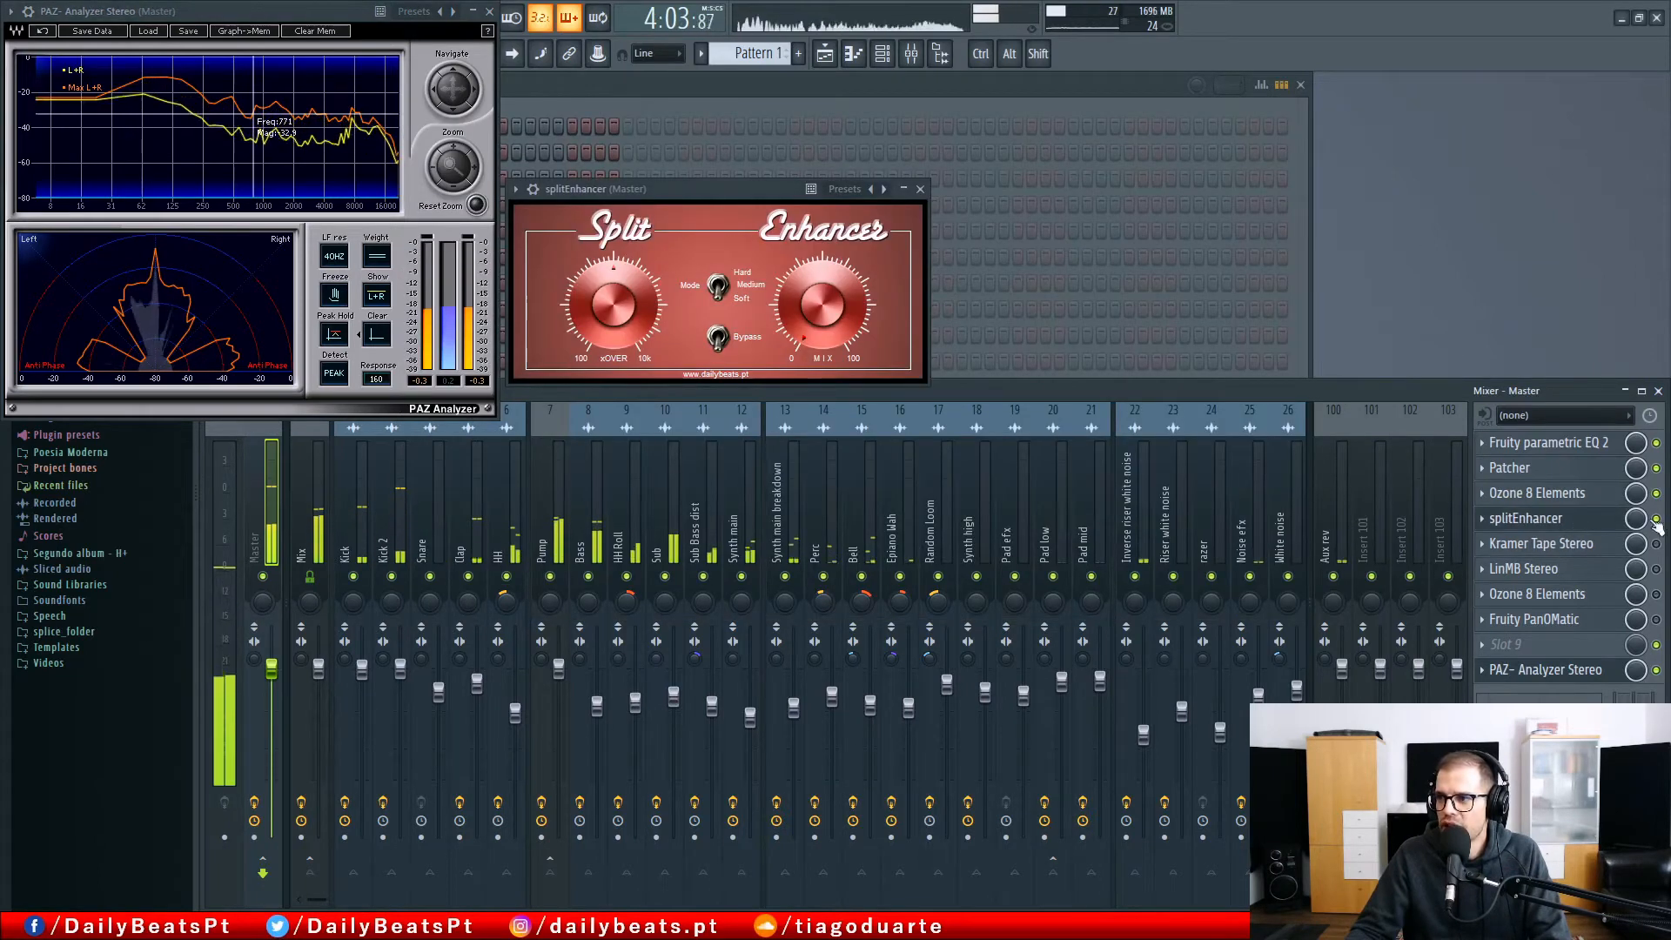
left_click_drag(603, 302, 602, 327)
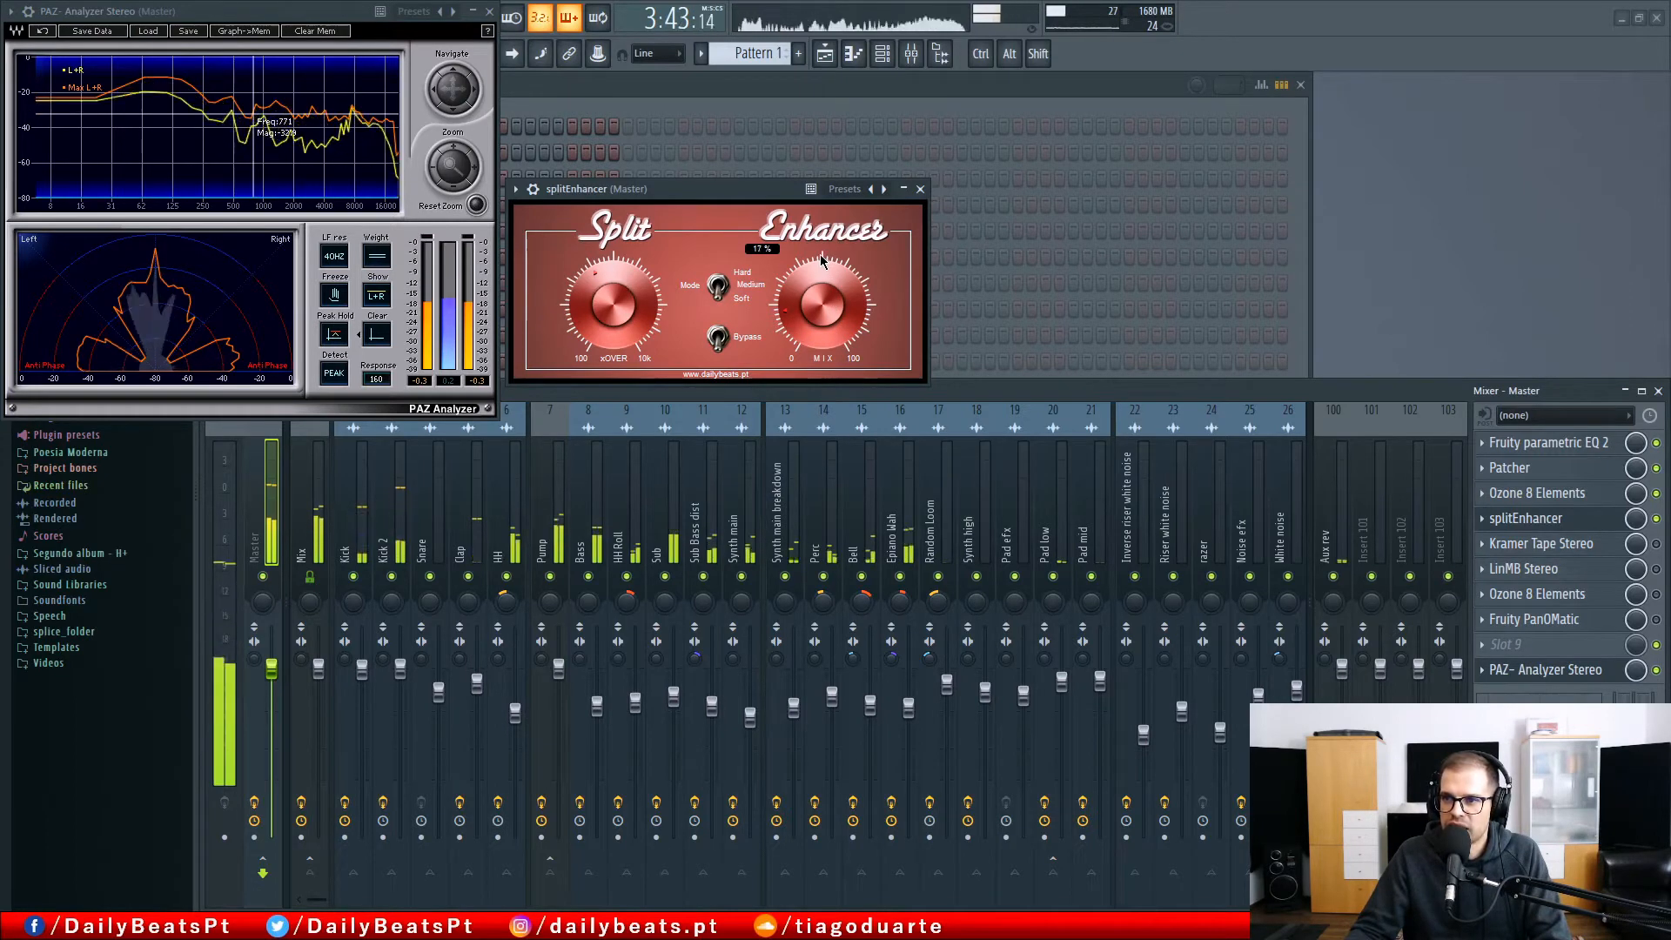
left_click(920, 188)
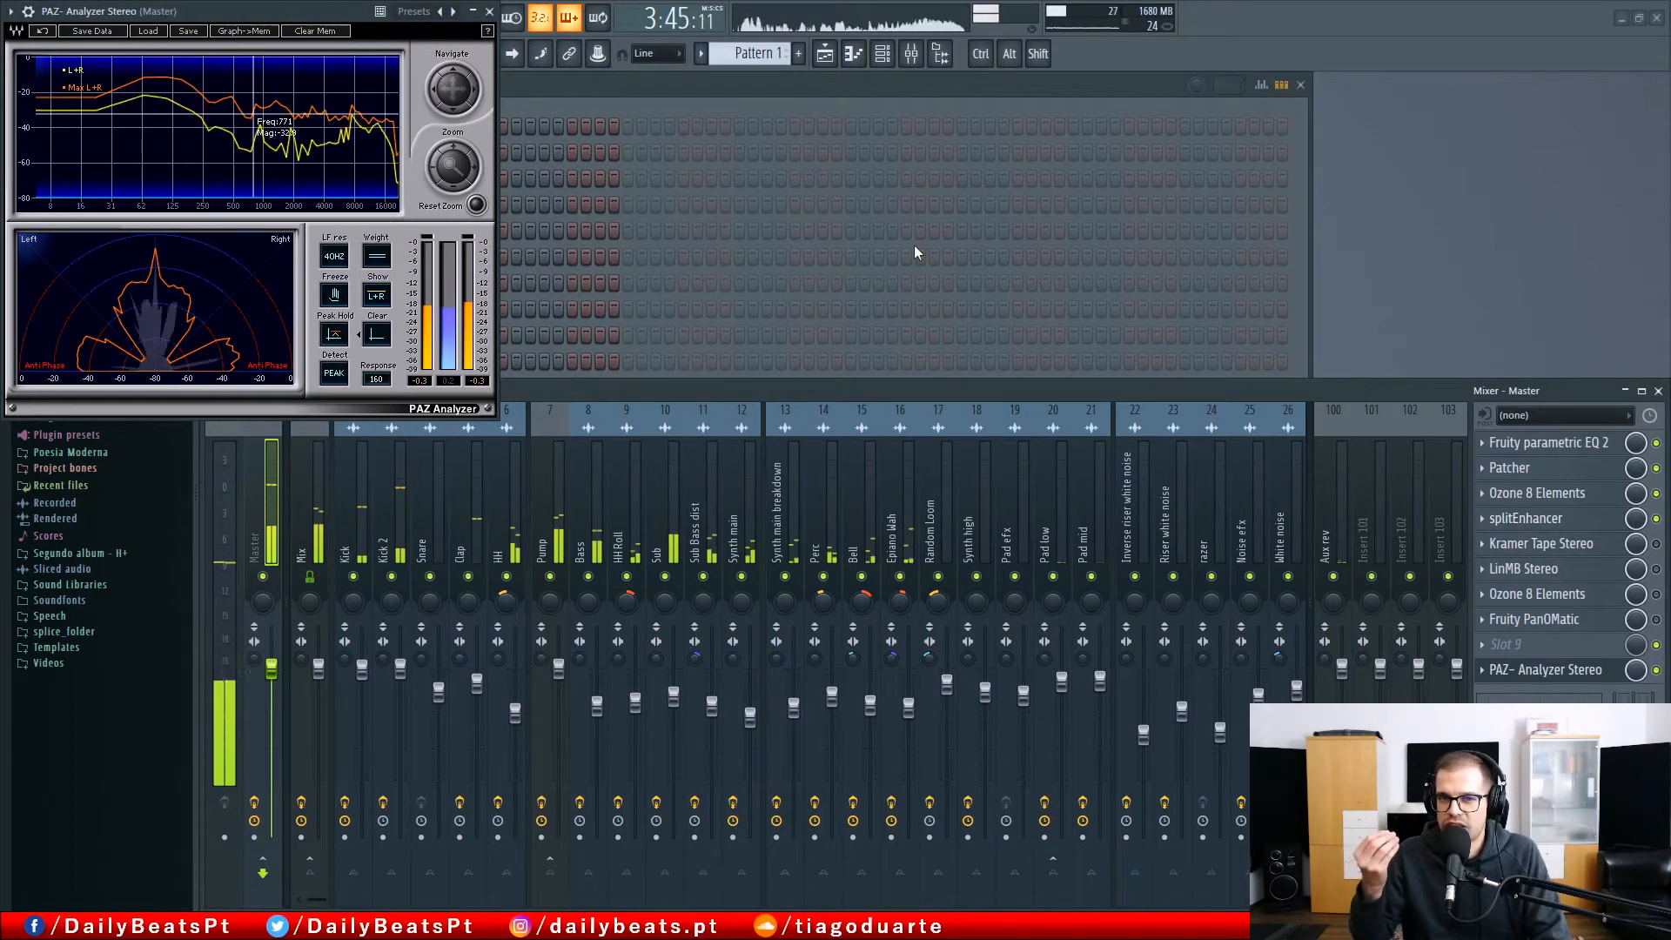
Step: Adjust the Noise and Wow & Flutter amounts in the master's Kramer Tape Stereo
left_click(1578, 545)
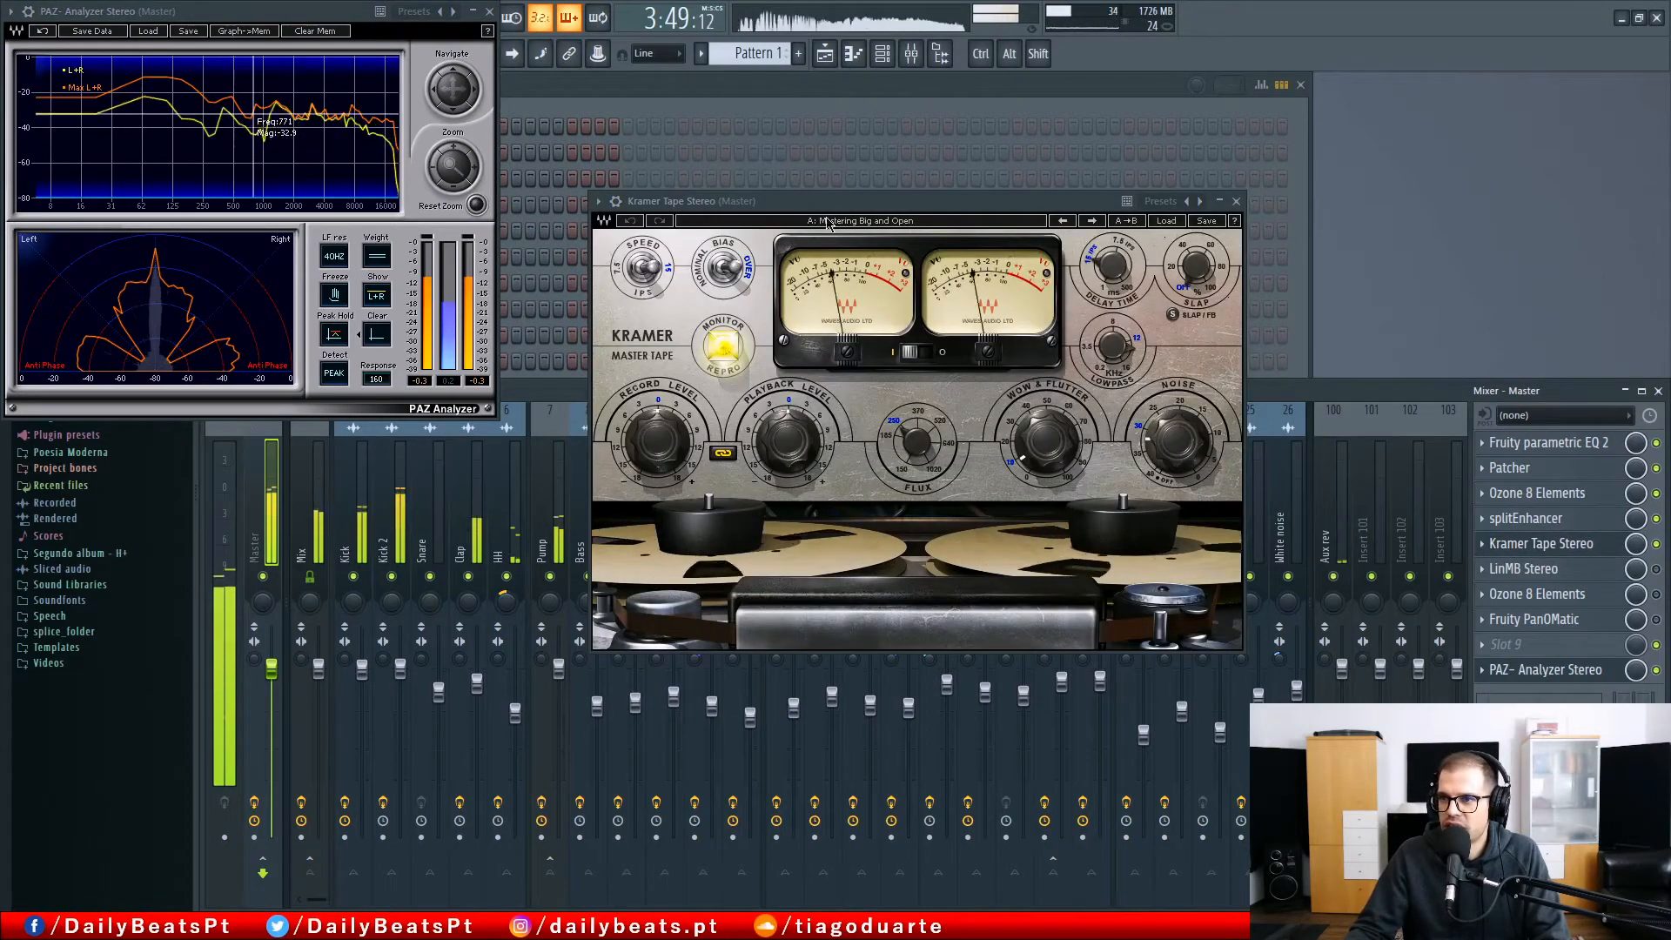
left_click_drag(830, 207, 749, 157)
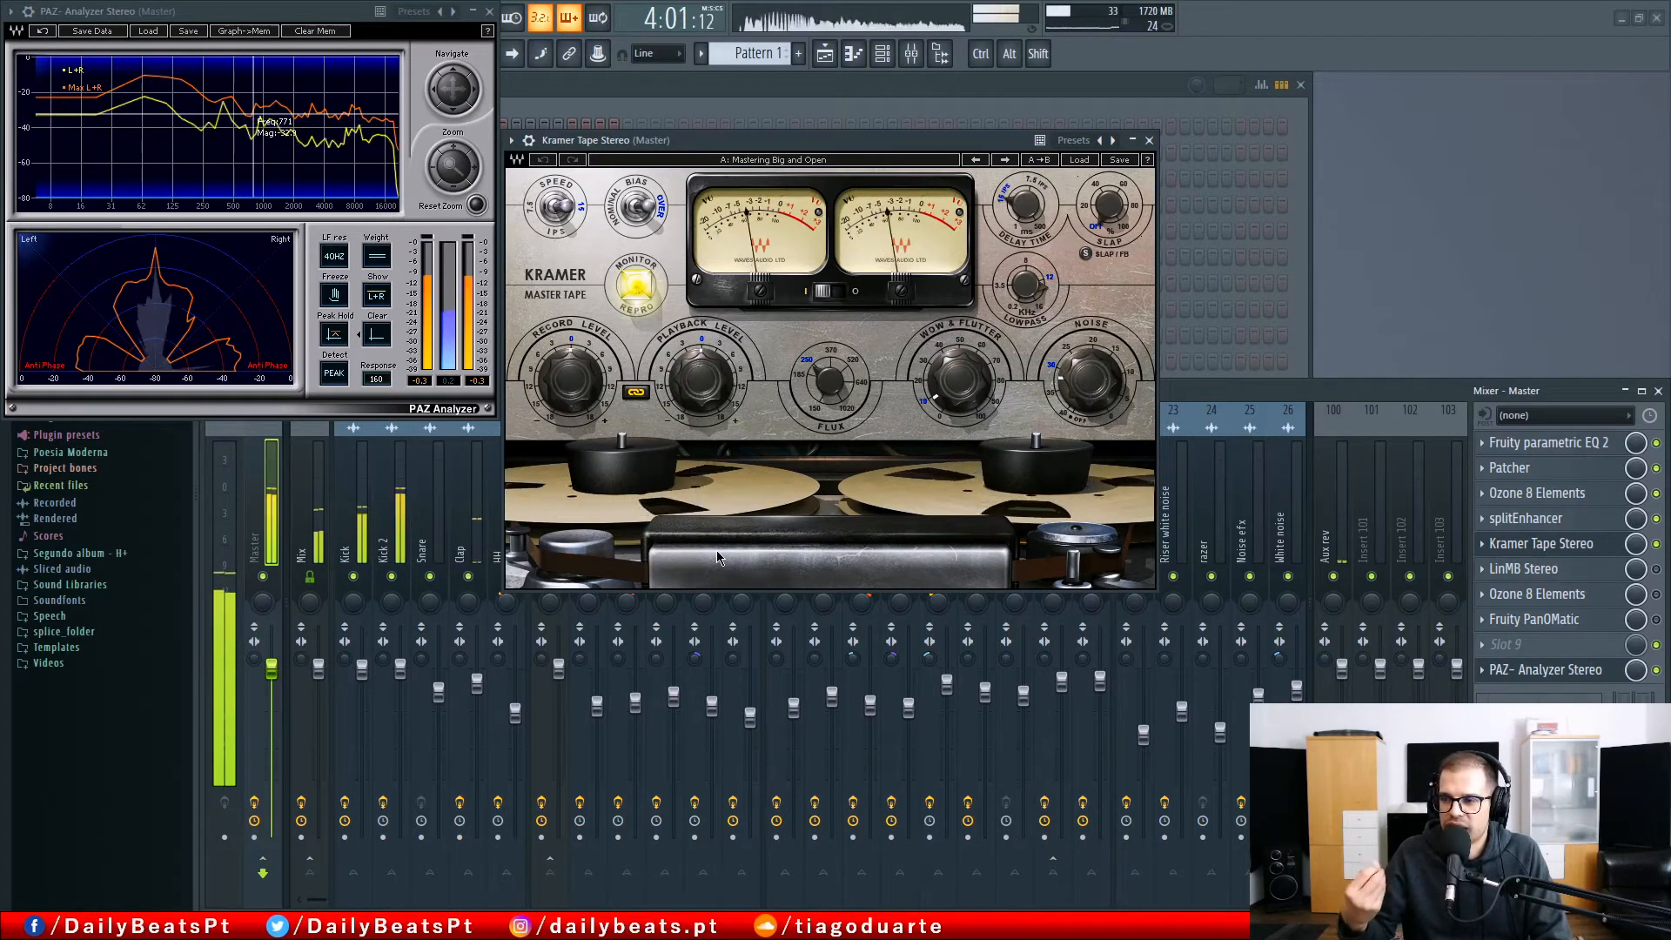
left_click_drag(1111, 392, 1111, 422)
left_click_drag(965, 364, 966, 378)
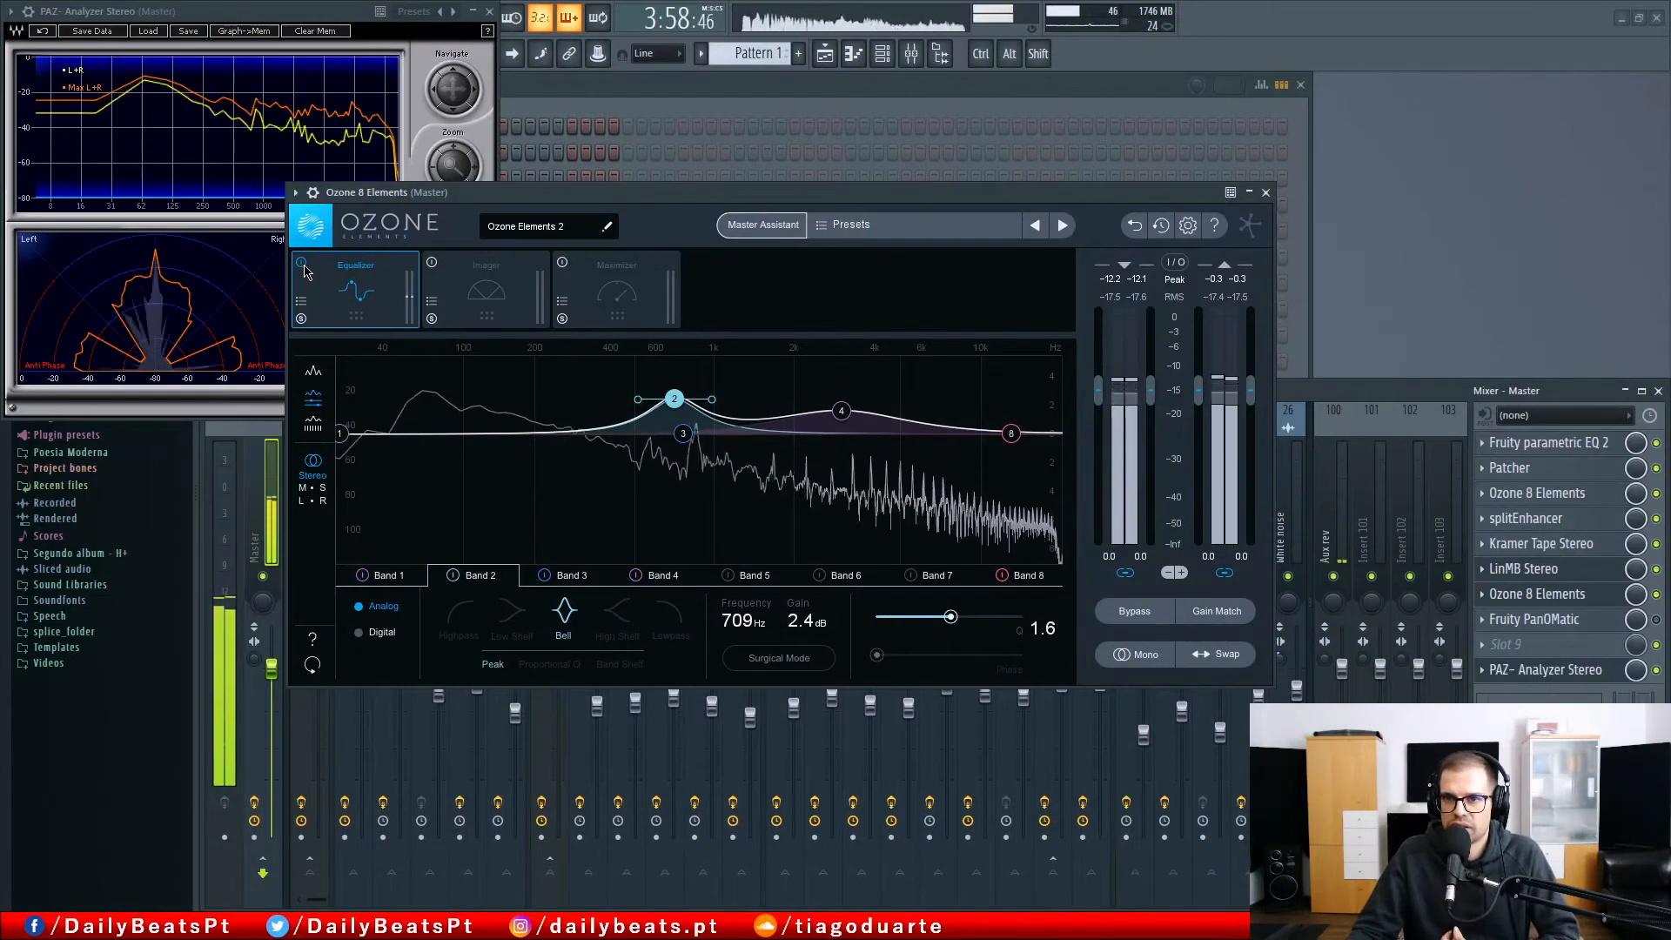
Step: Compare the master with the second Ozone 8 Elements' Equalizer bypassed and active while watching the spectrum analyzer
left_click(302, 264)
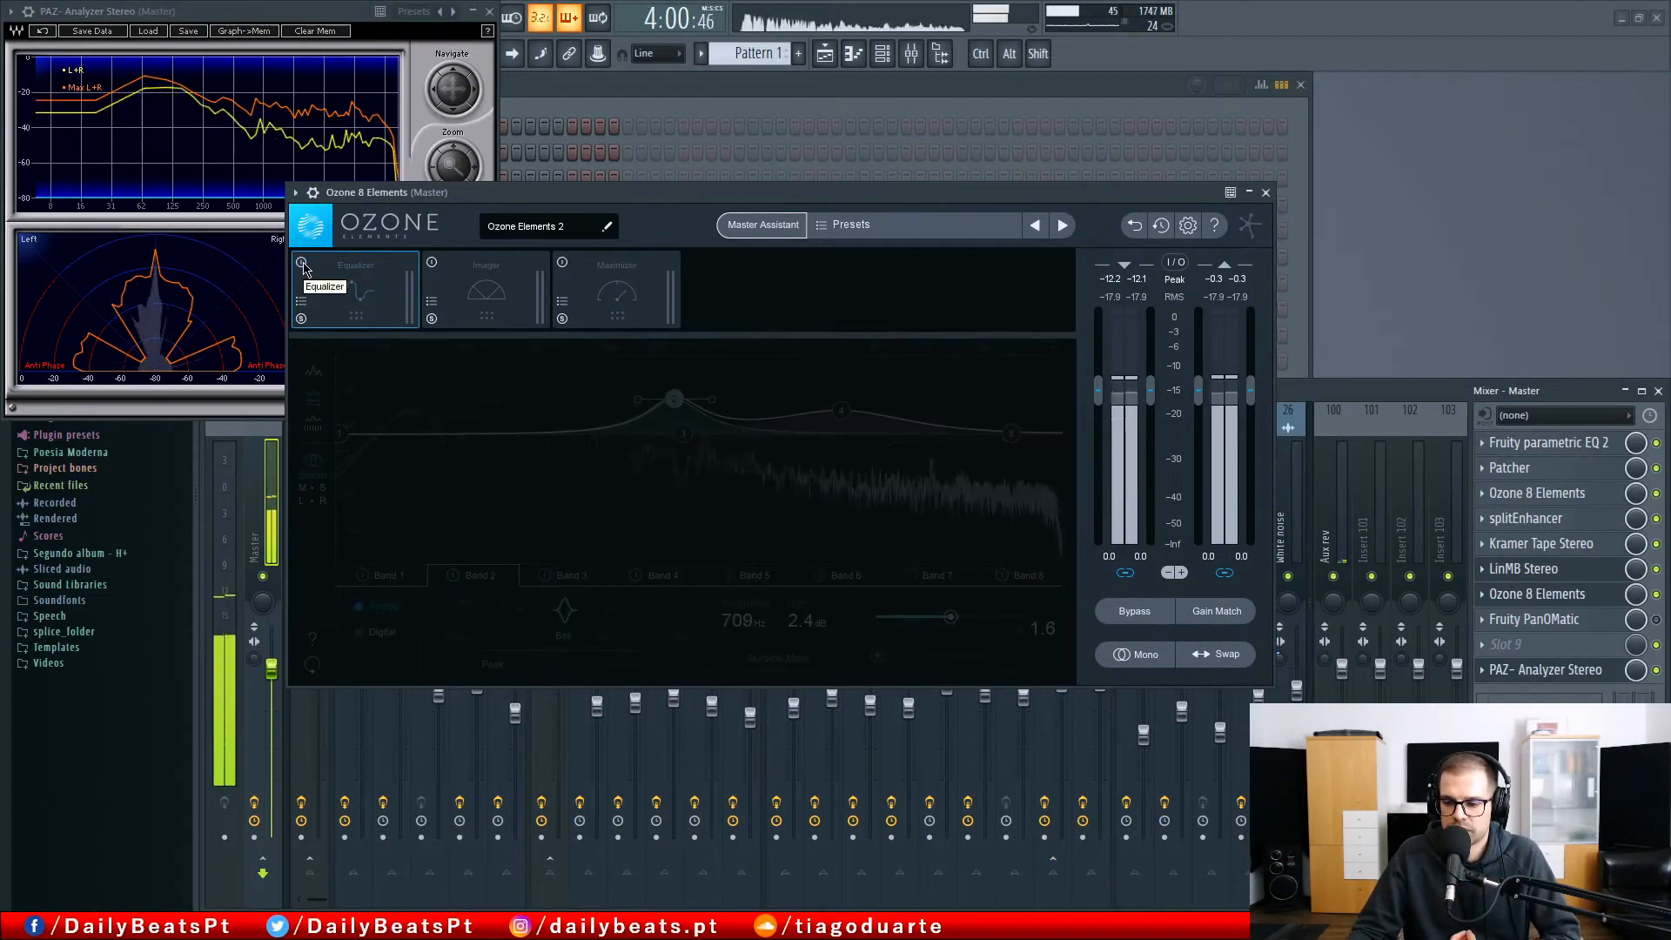
left_click(302, 263)
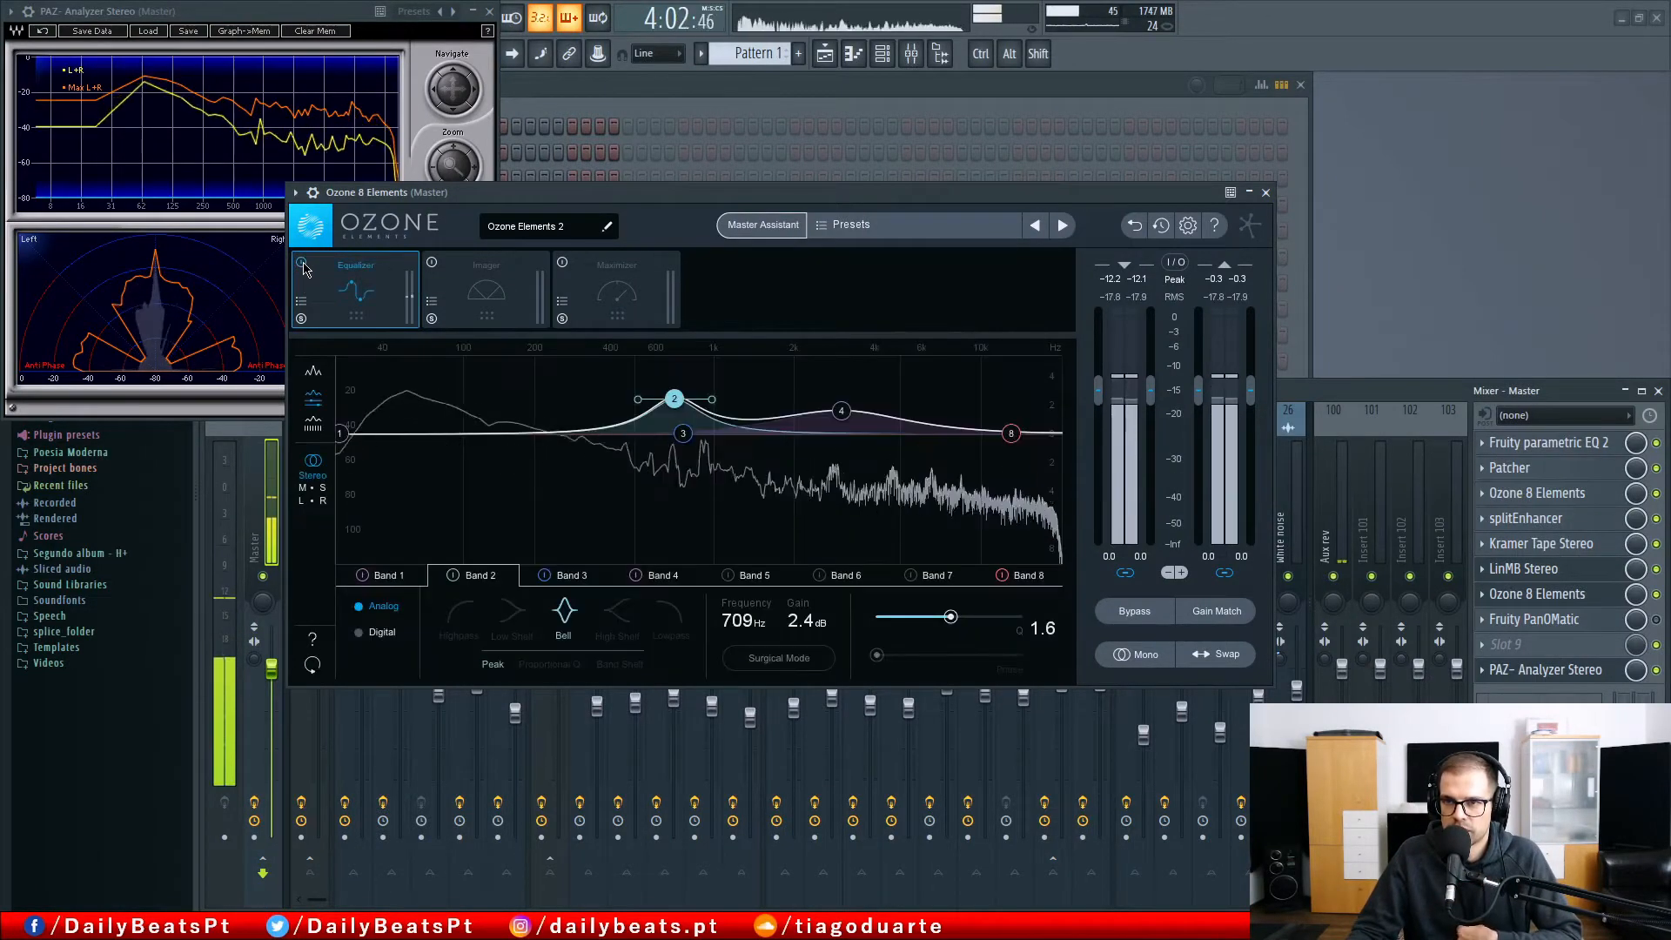
left_click(318, 33)
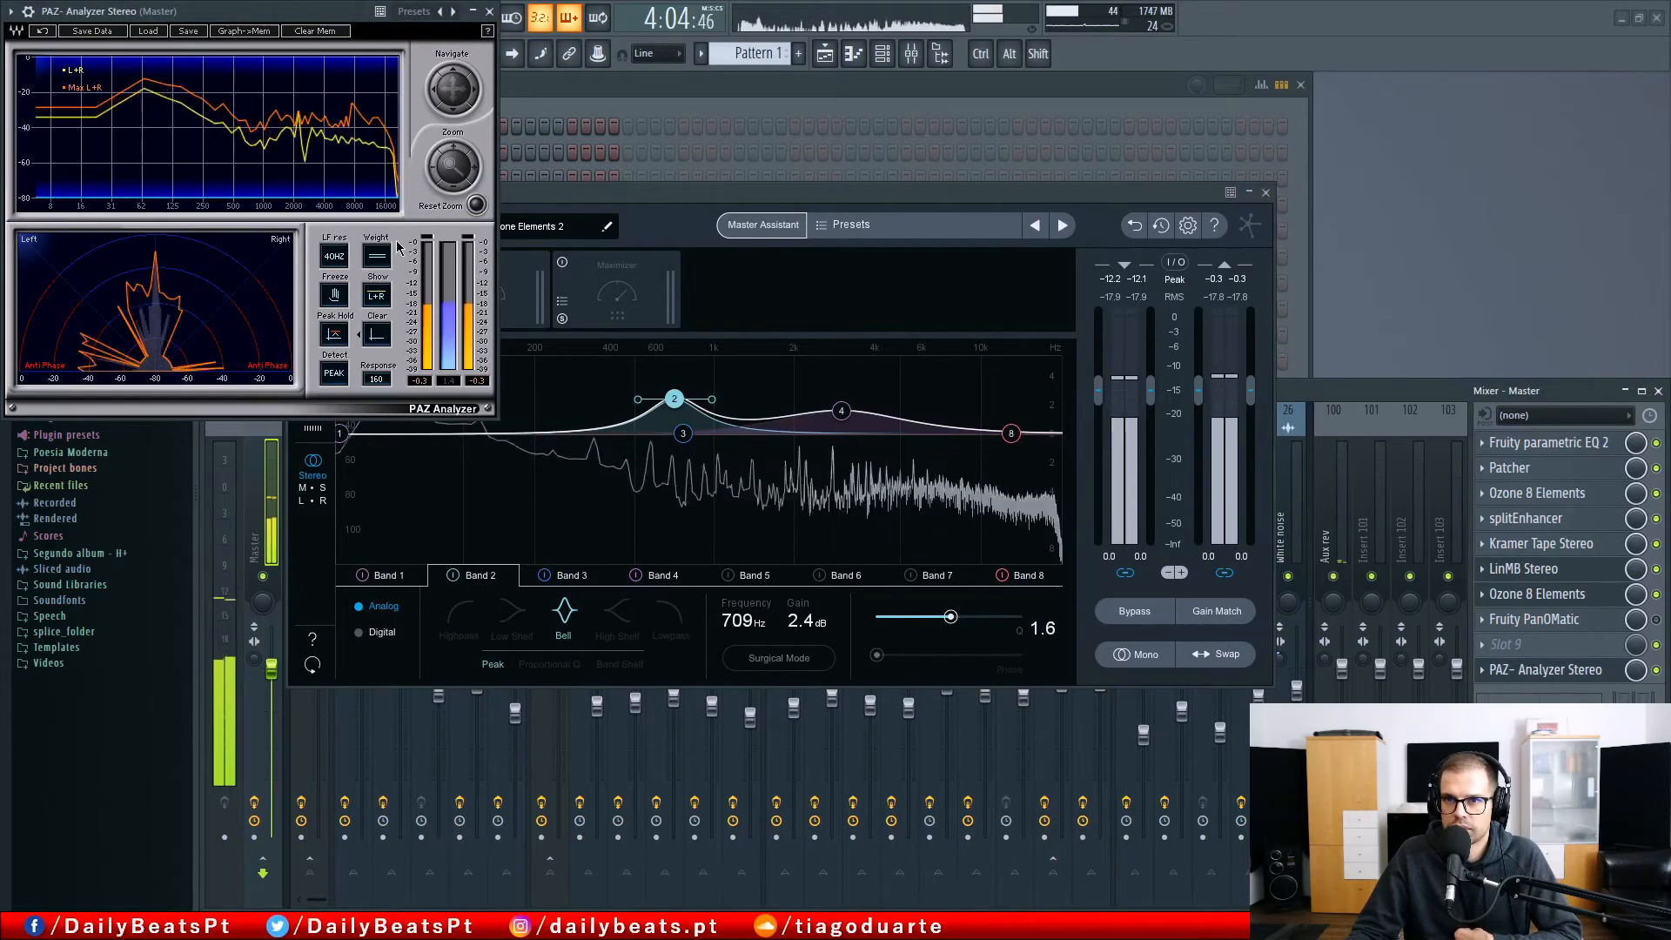
right_click(677, 404)
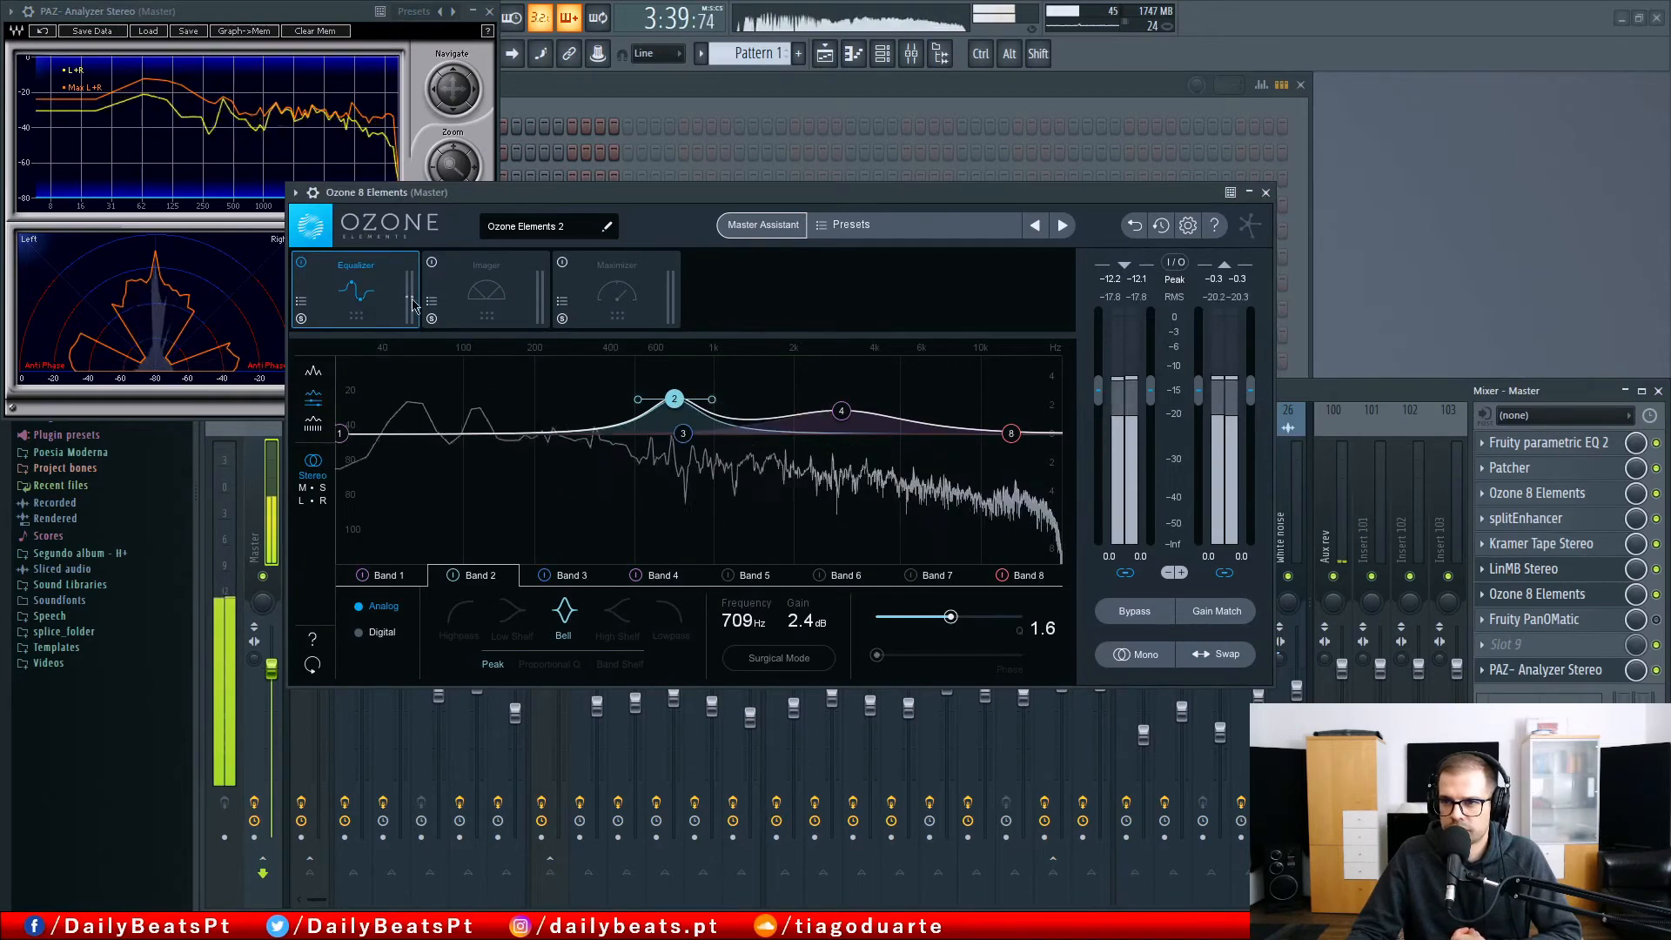
left_click(301, 263)
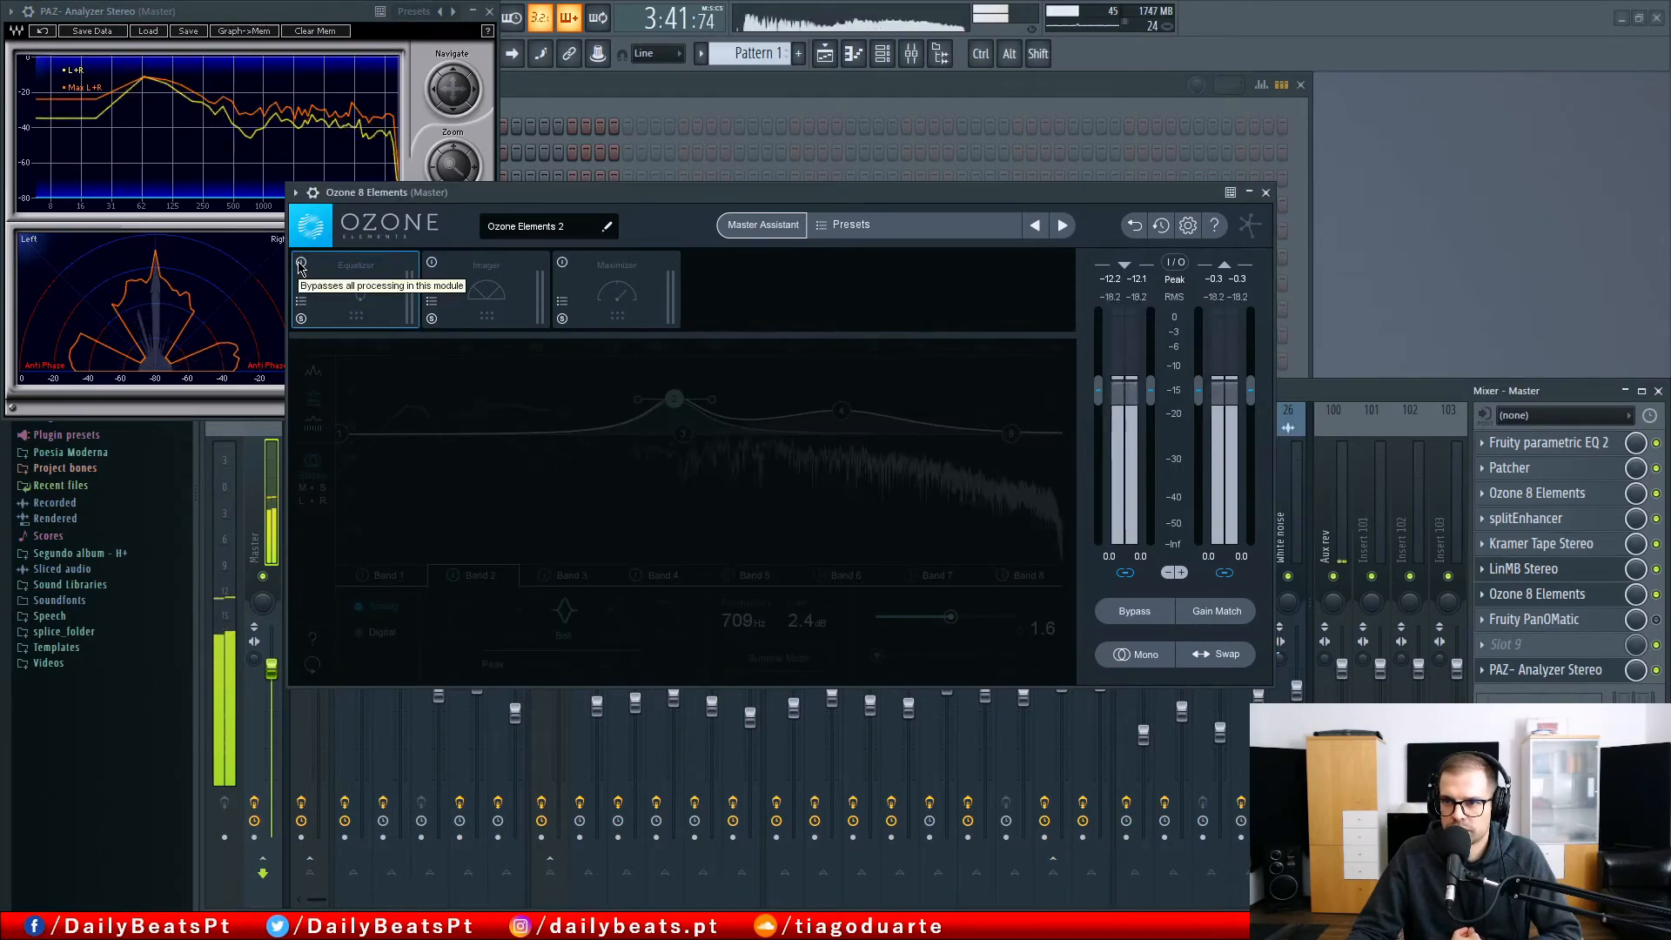
left_click(301, 264)
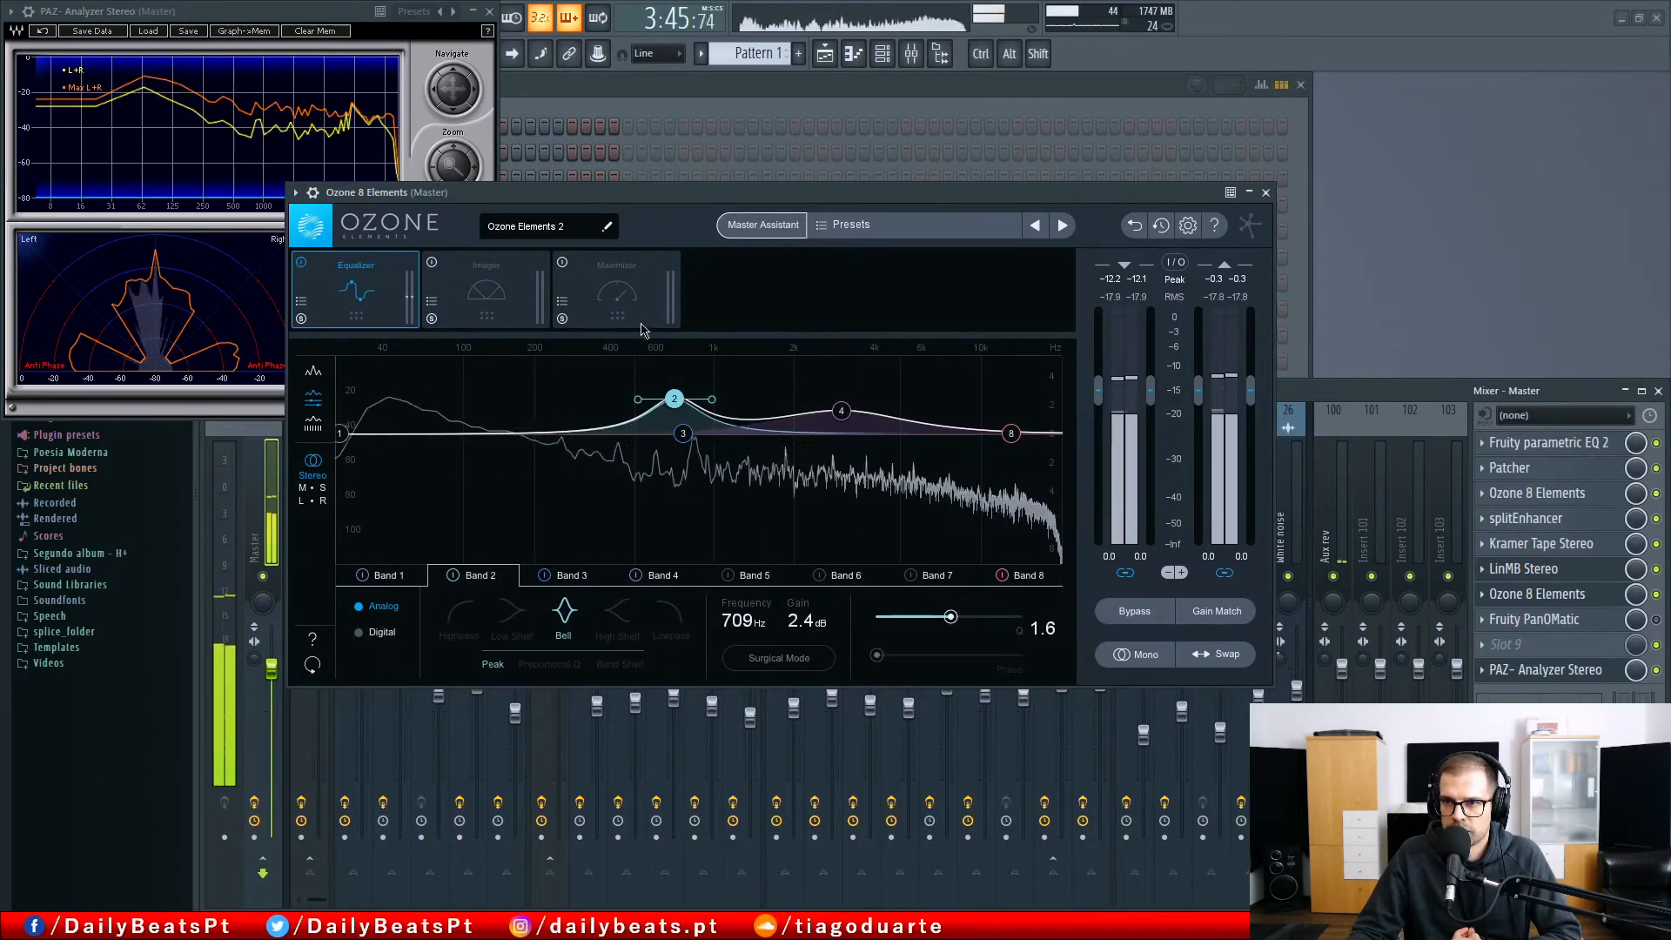
Step: Enable the Maximizer in the second Ozone 8 Elements with a threshold of -13.0 dB and a ceiling of -0.2 dB
left_click(564, 298)
left_click(562, 263)
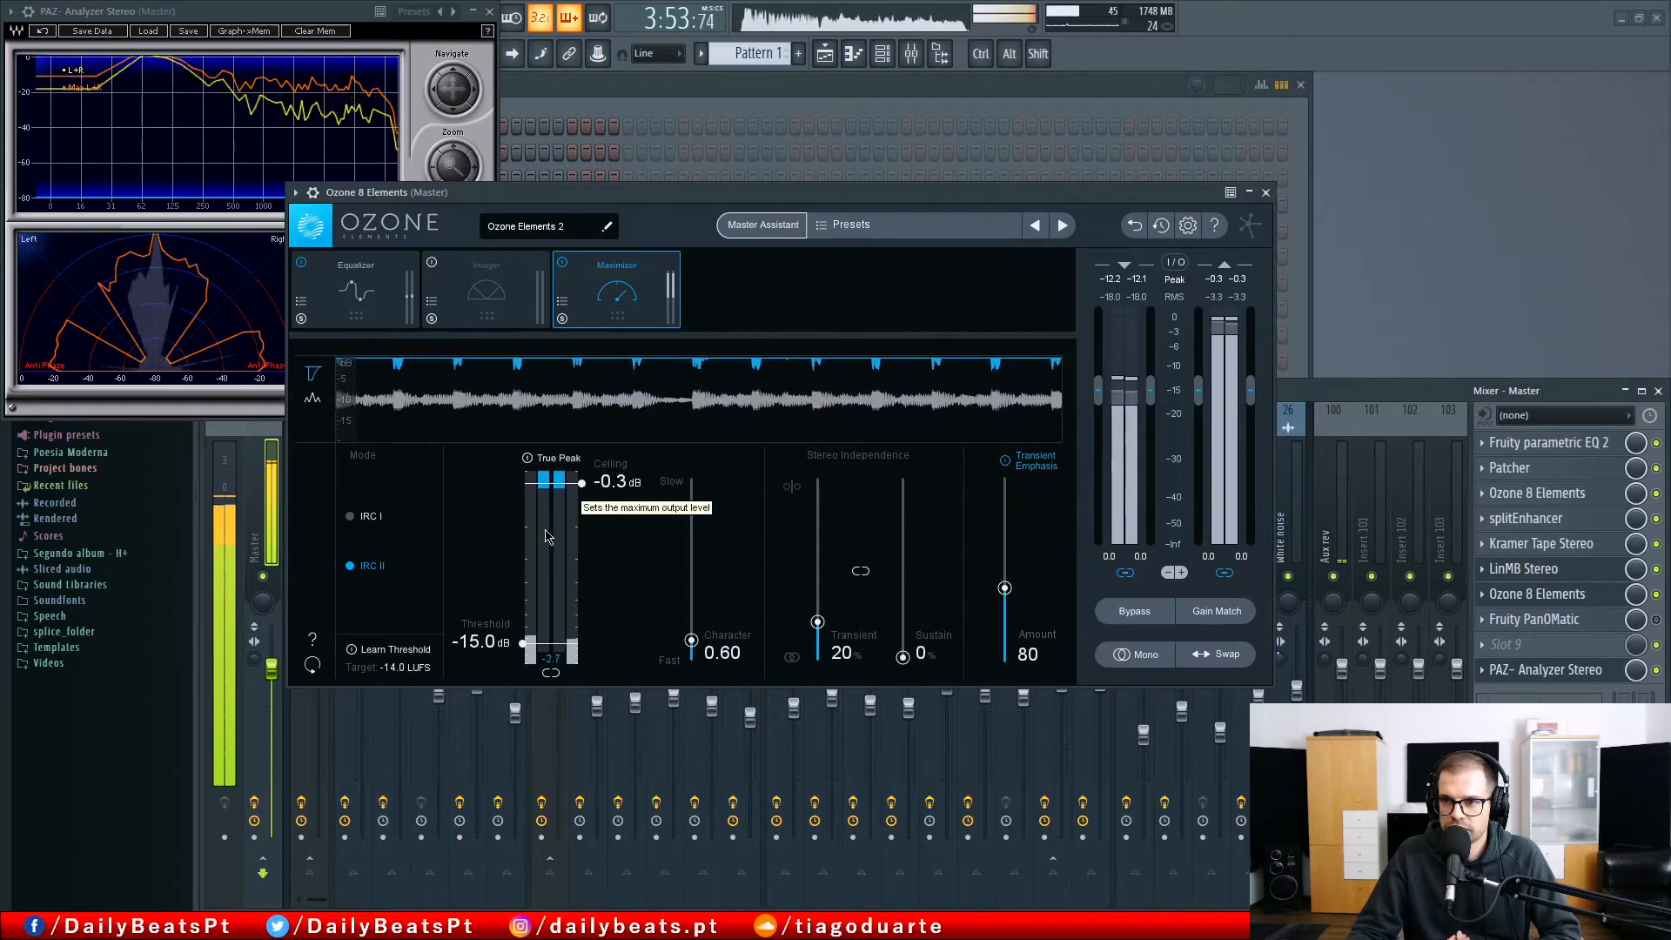
scroll(523, 647, "up", 2)
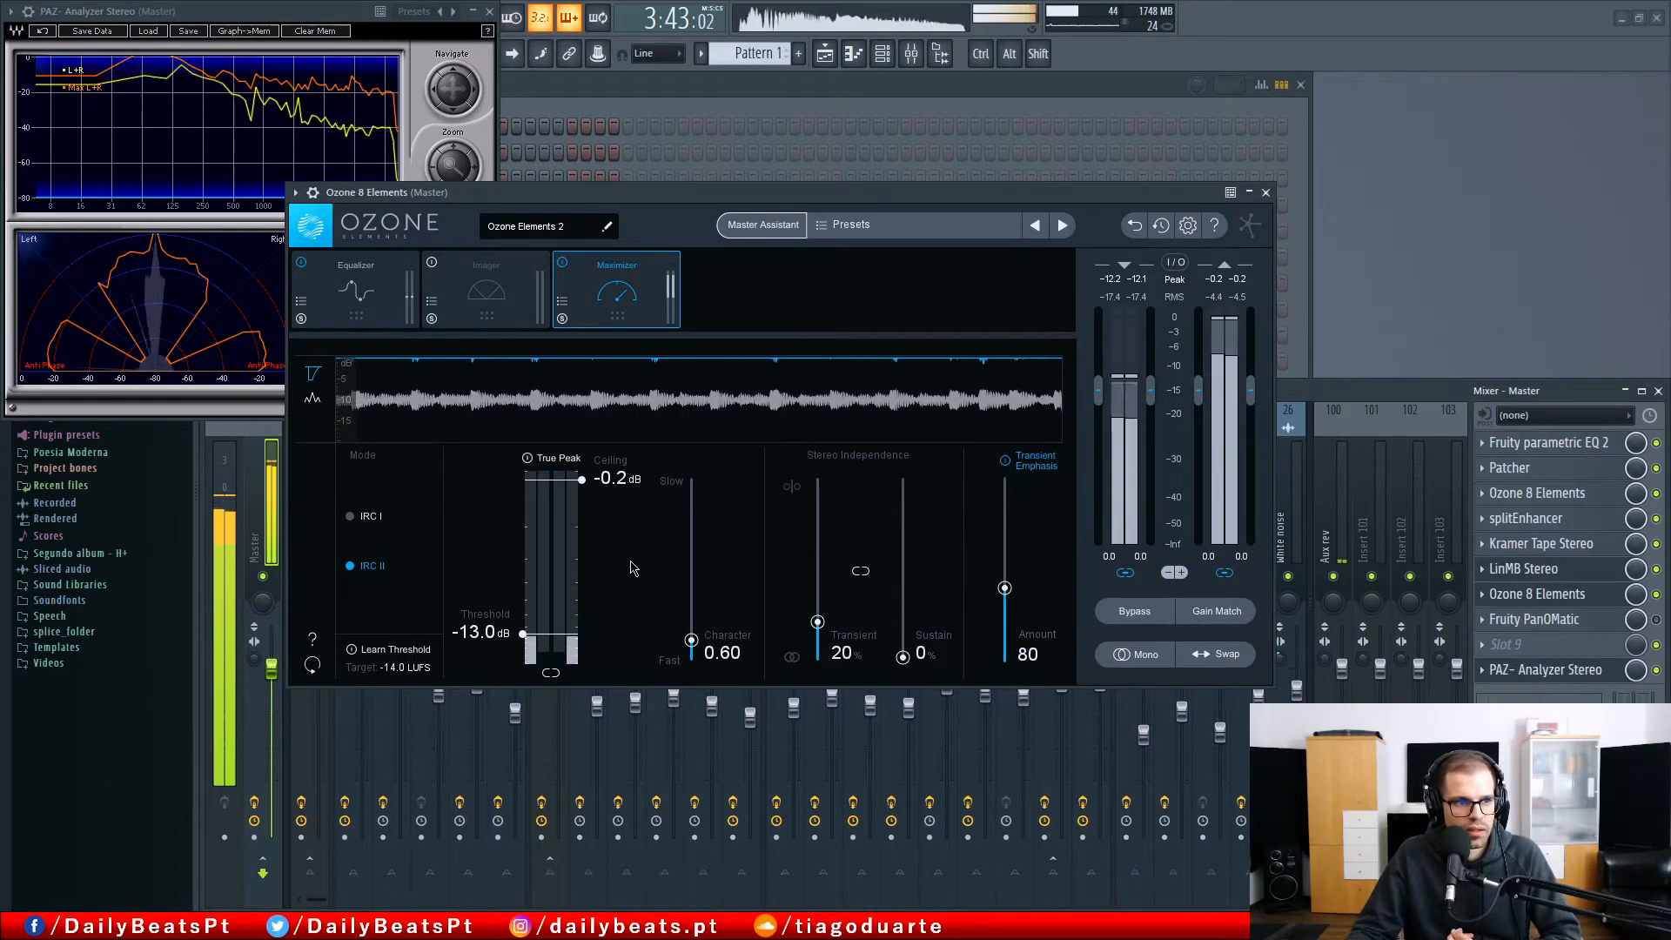
Step: Check the maximized signal in the PAZ Analyzer and compare it with the Ozone Equalizer bypassed and active
left_click(351, 11)
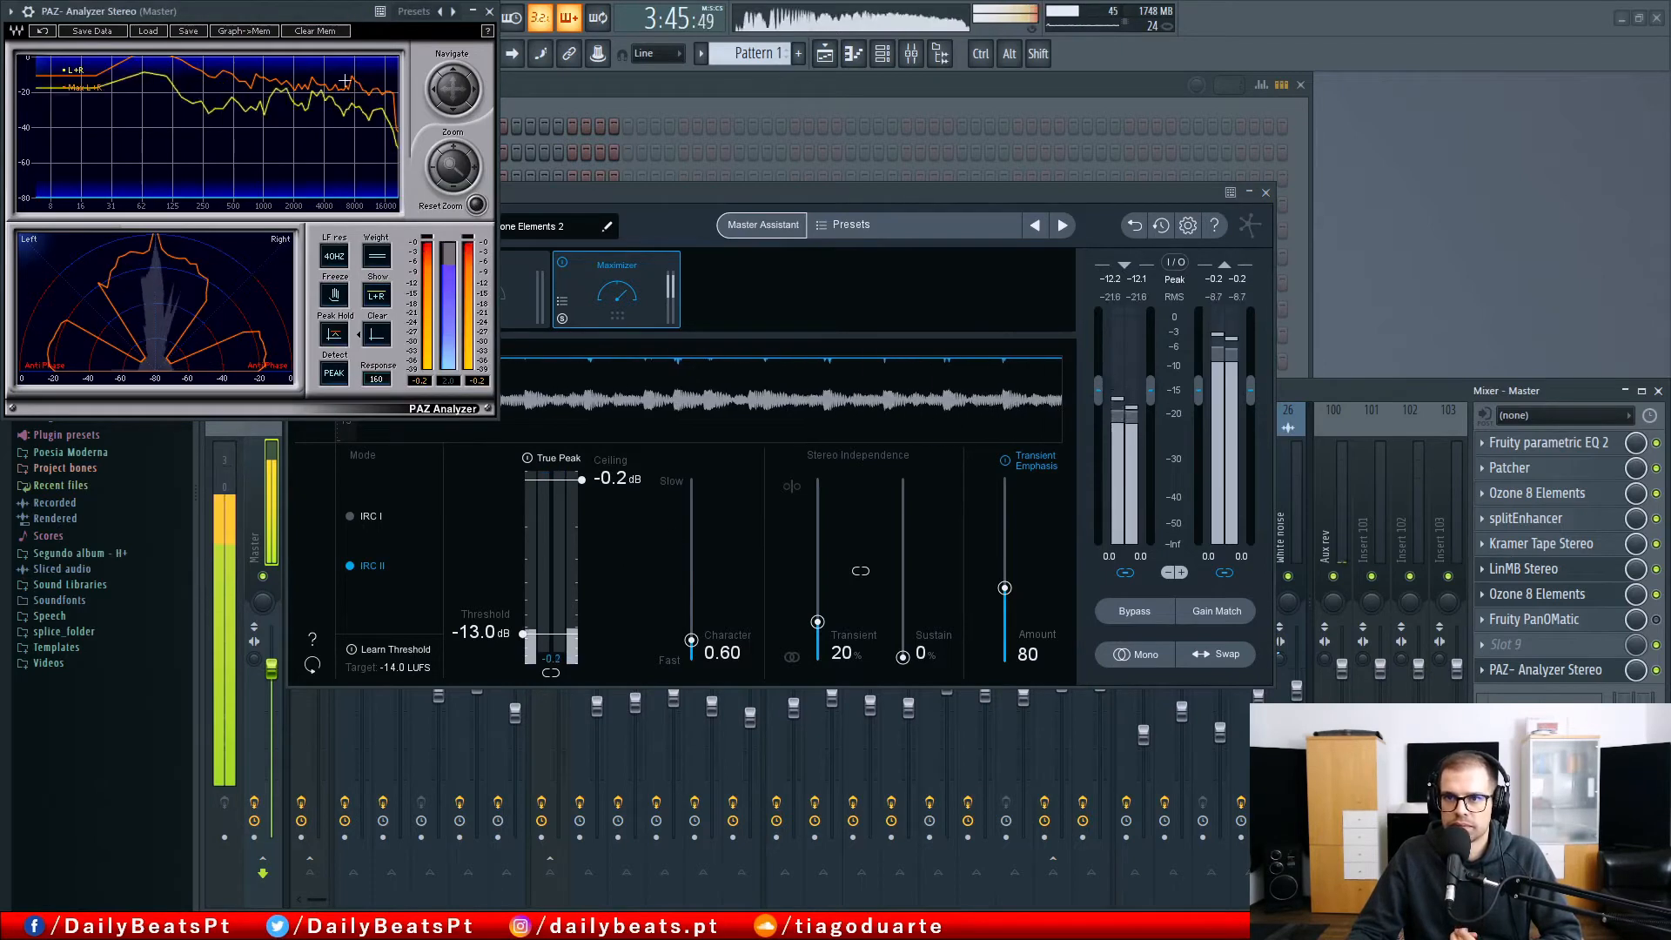
left_click(568, 207)
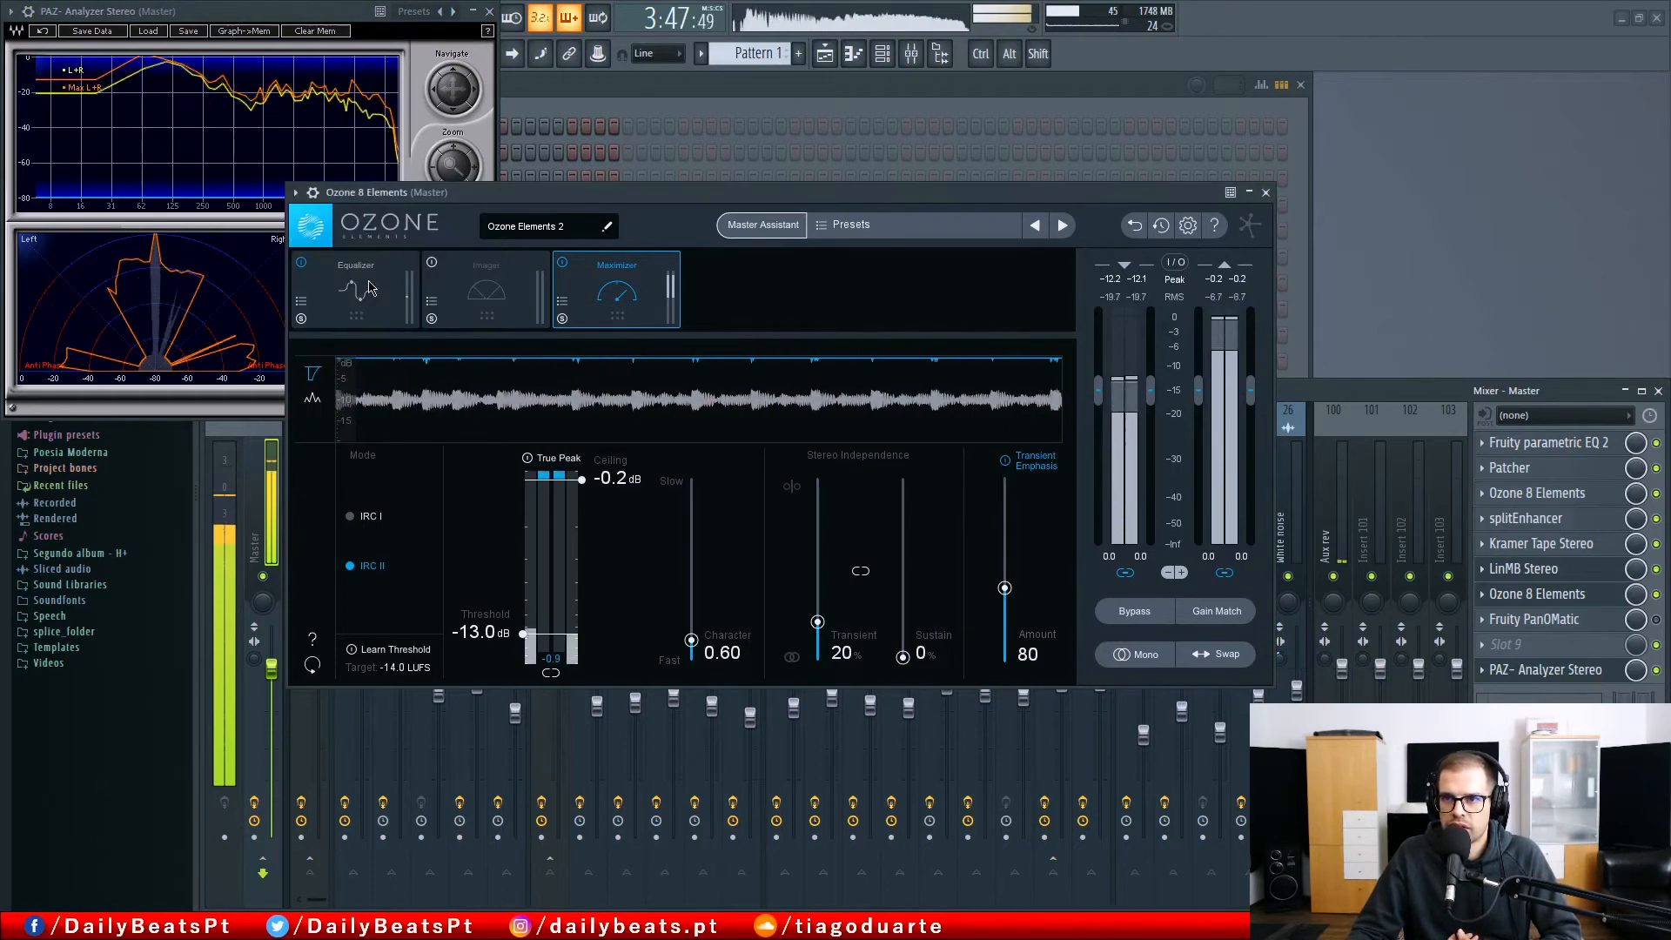
left_click(301, 265)
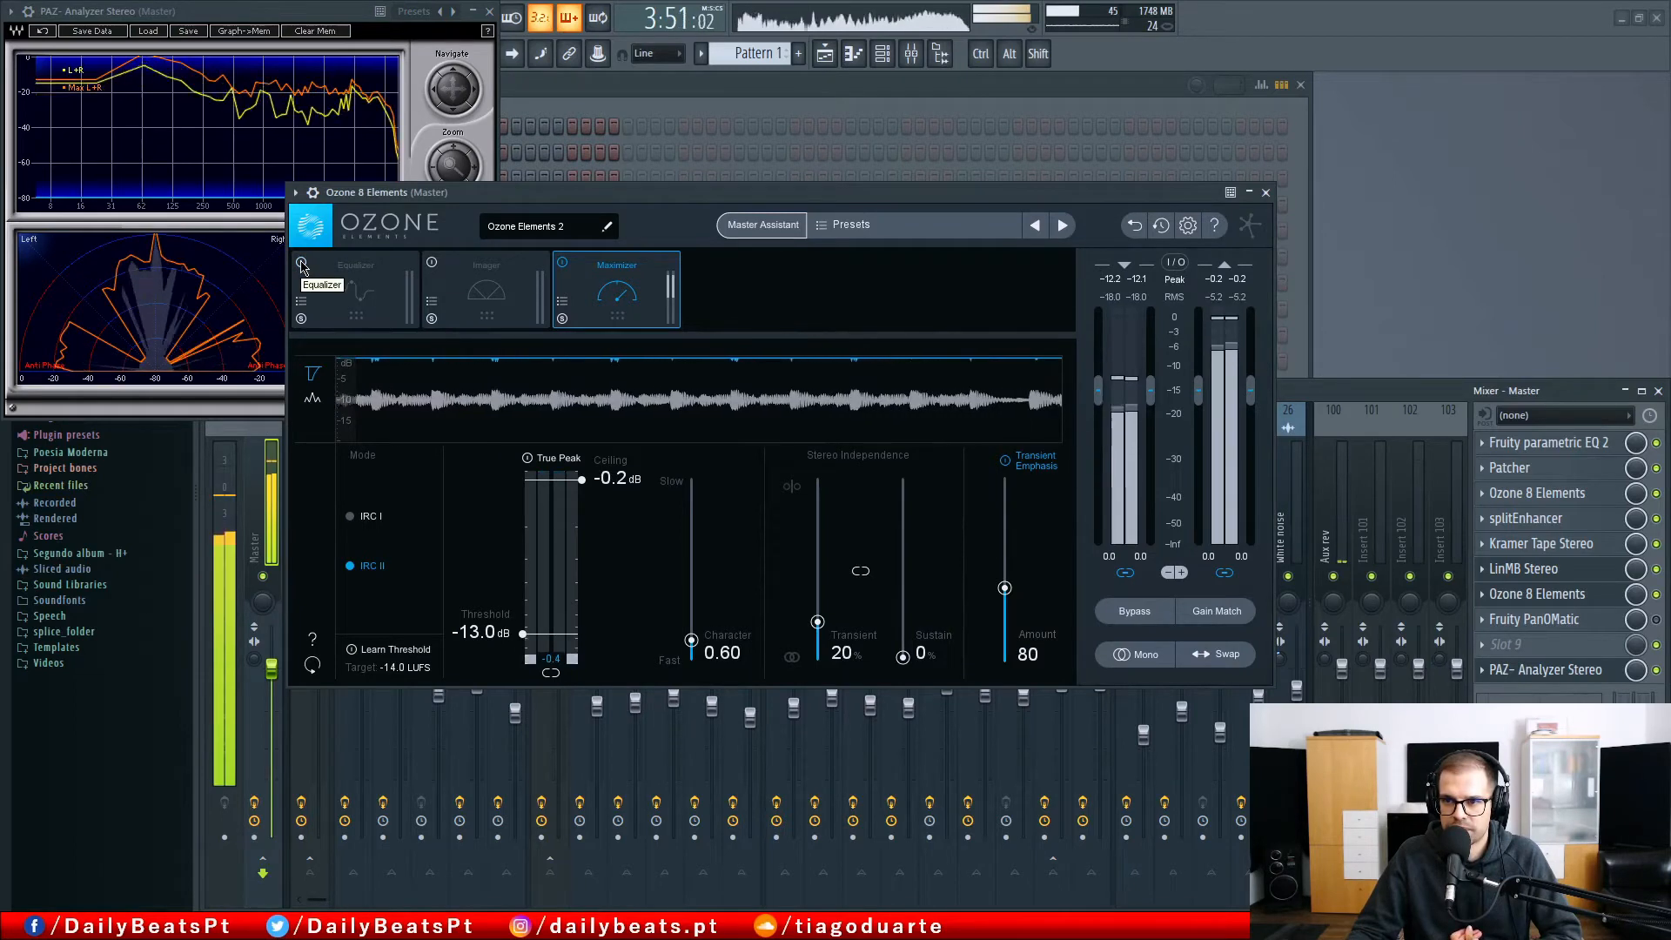
left_click(301, 264)
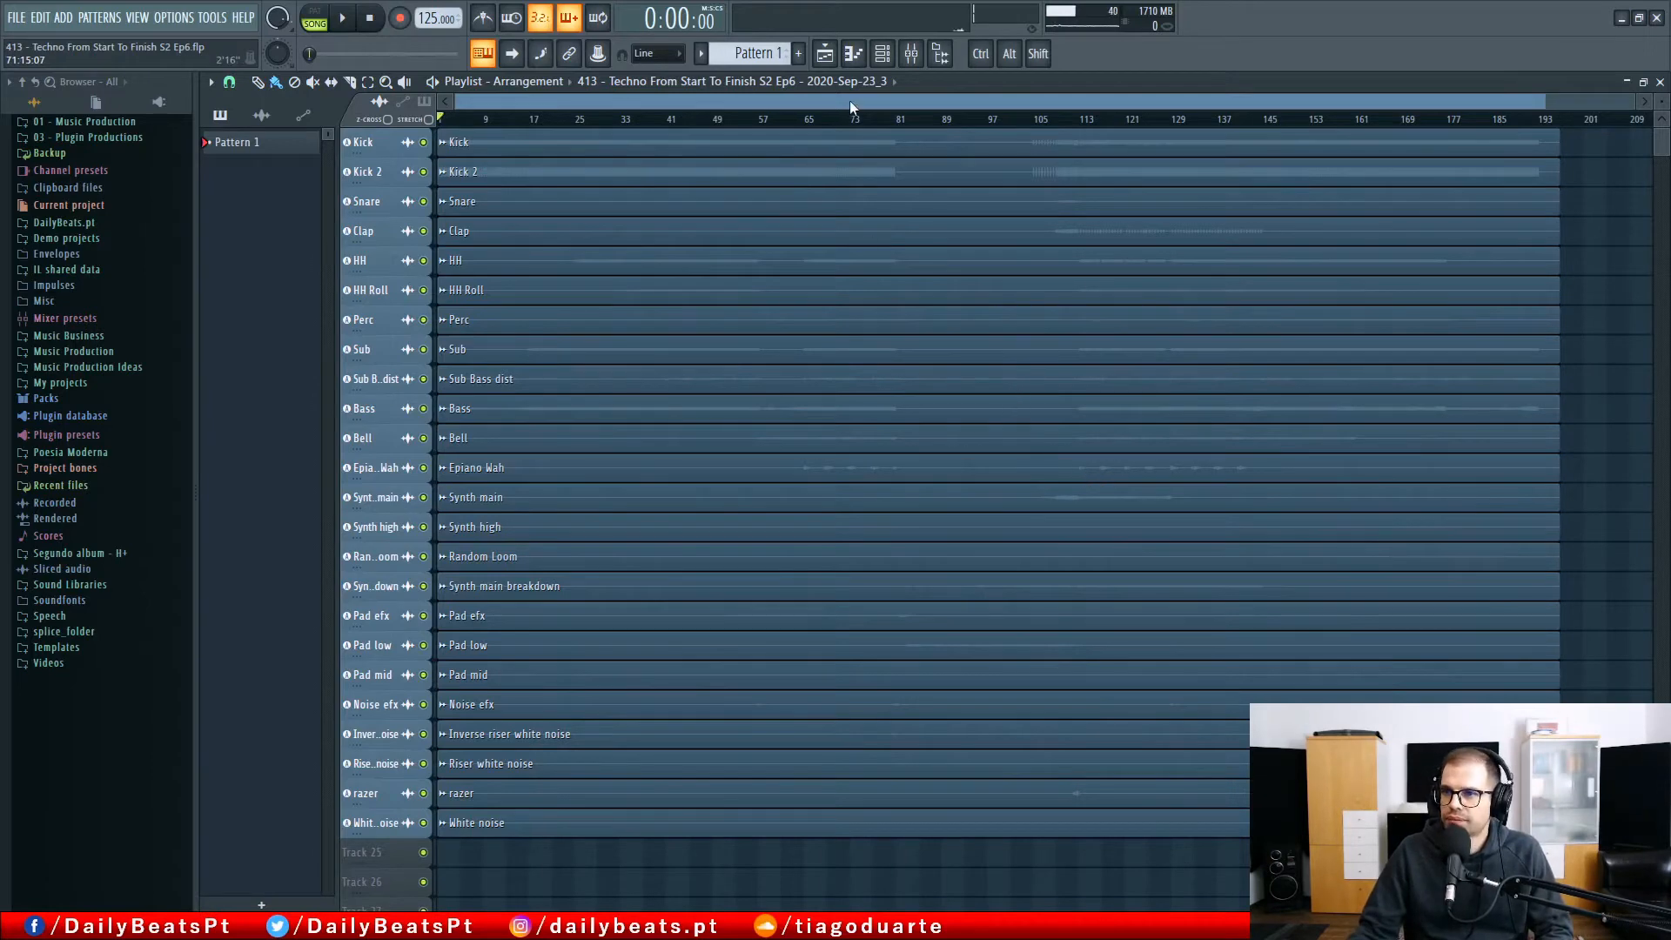
Step: Close the playlist and set the gain of Equalizer band 2 in the first Ozone 8 Elements to -0.8 dB
left_click(1660, 81)
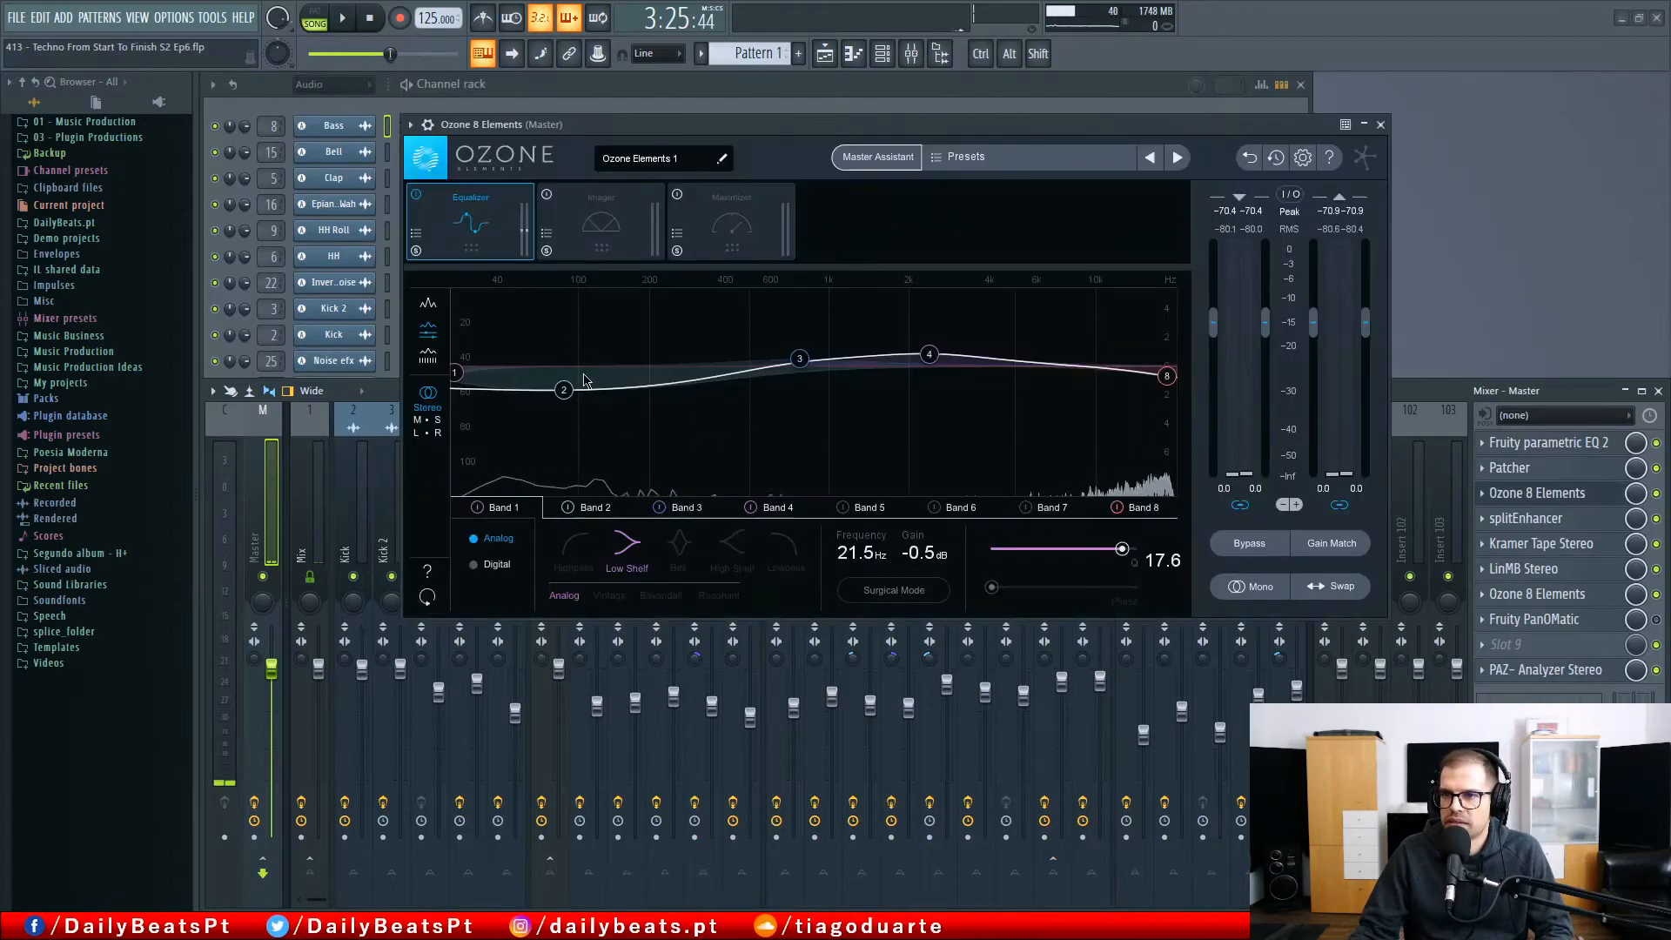
left_click(566, 391)
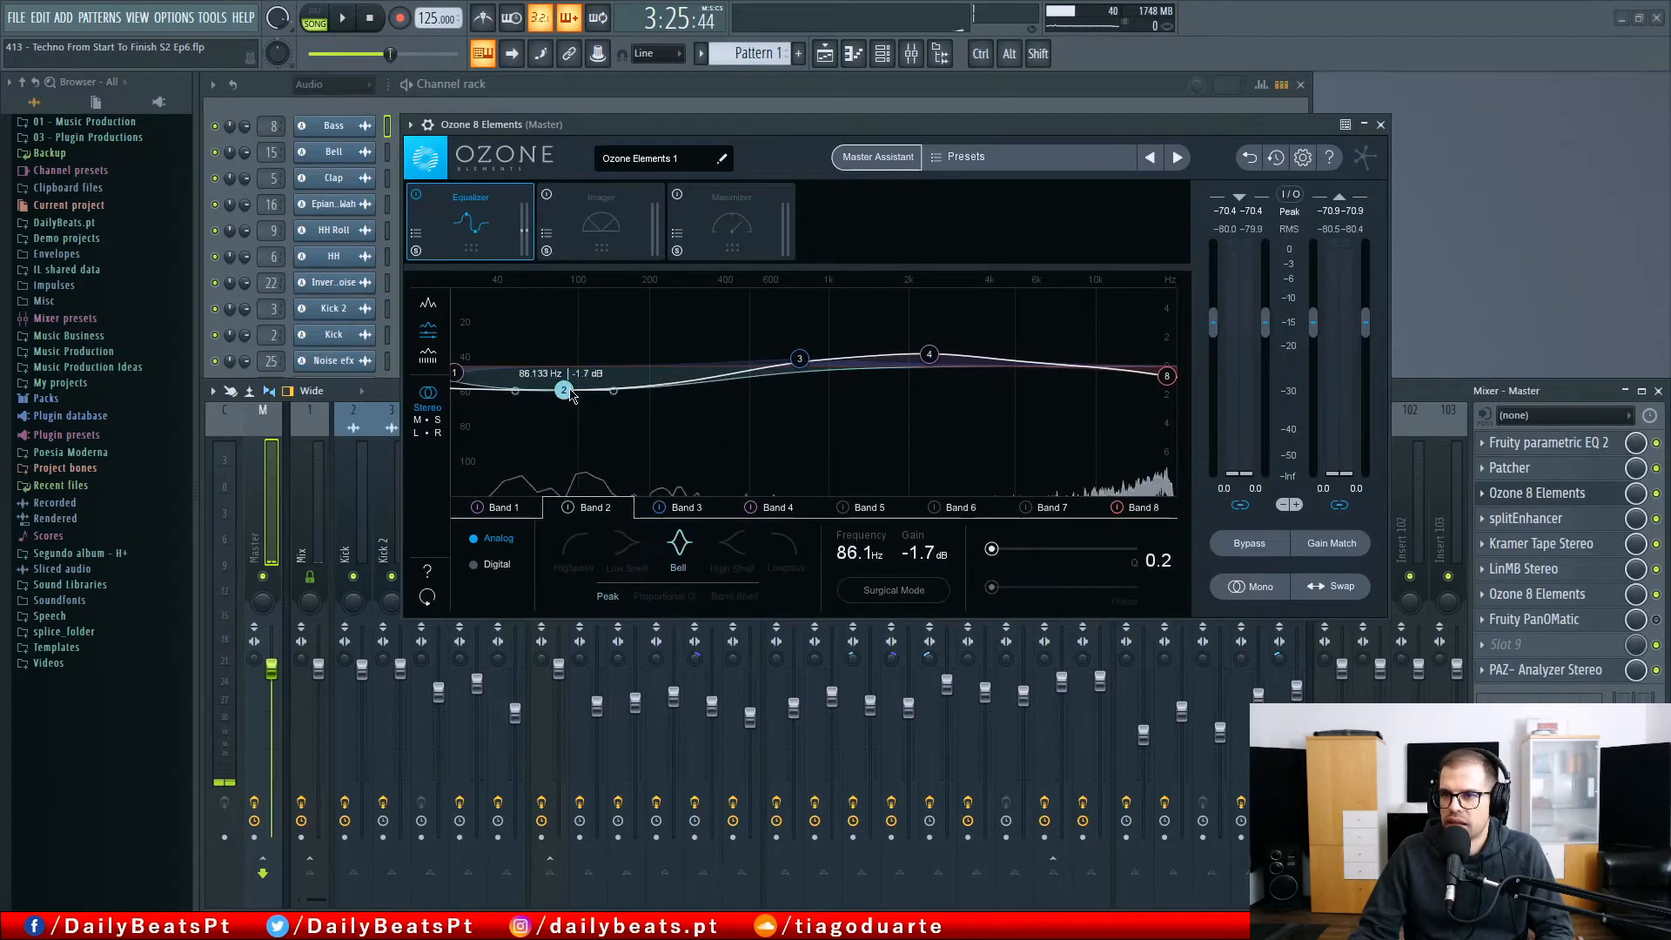
scroll(926, 558, "up", 7)
scroll(926, 561, "up", 2)
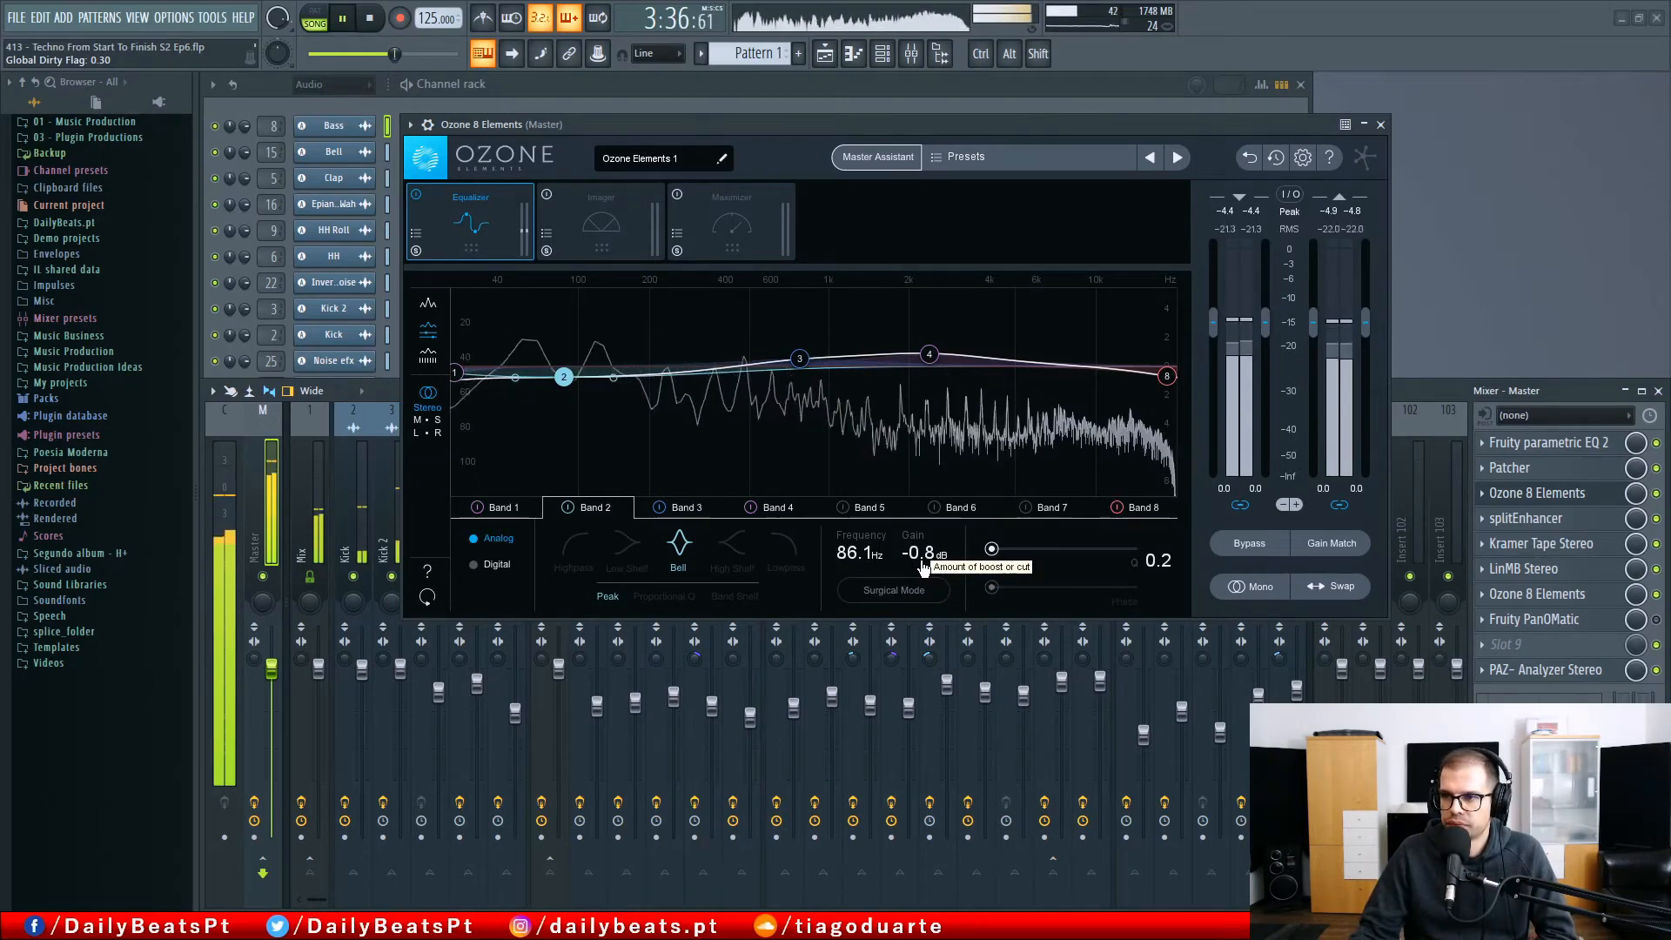
Step: Close the first Ozone 8 Elements, open the playlist and restart playback just before bar 81
left_click(1380, 124)
left_click(826, 54)
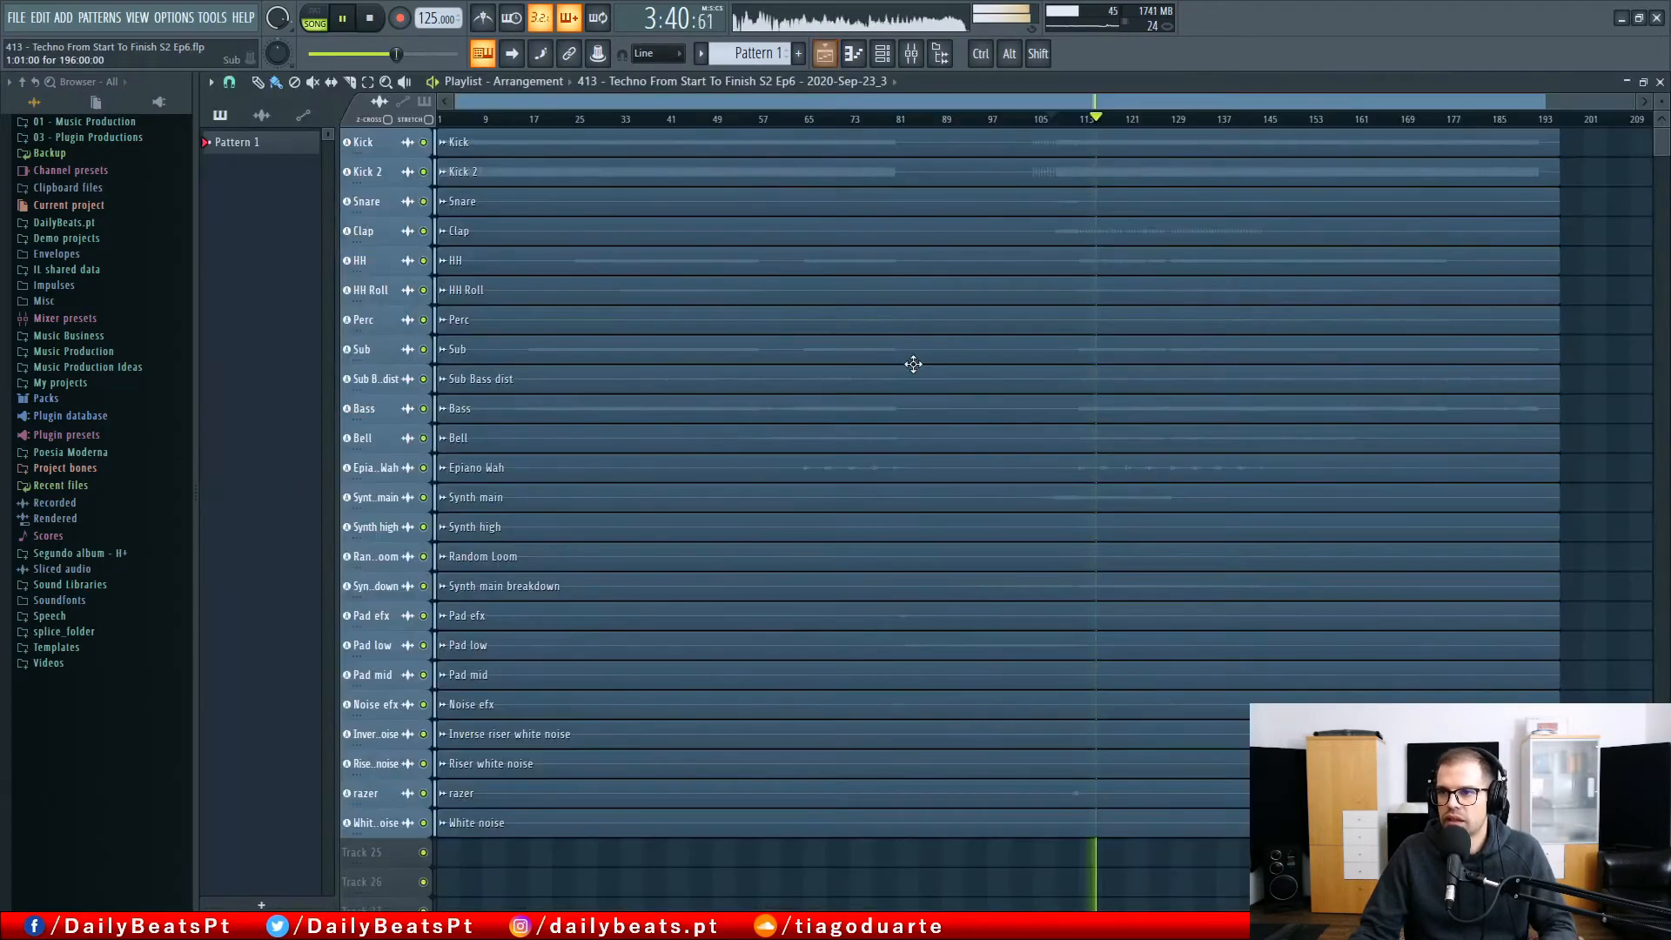
key("space")
left_click(893, 120)
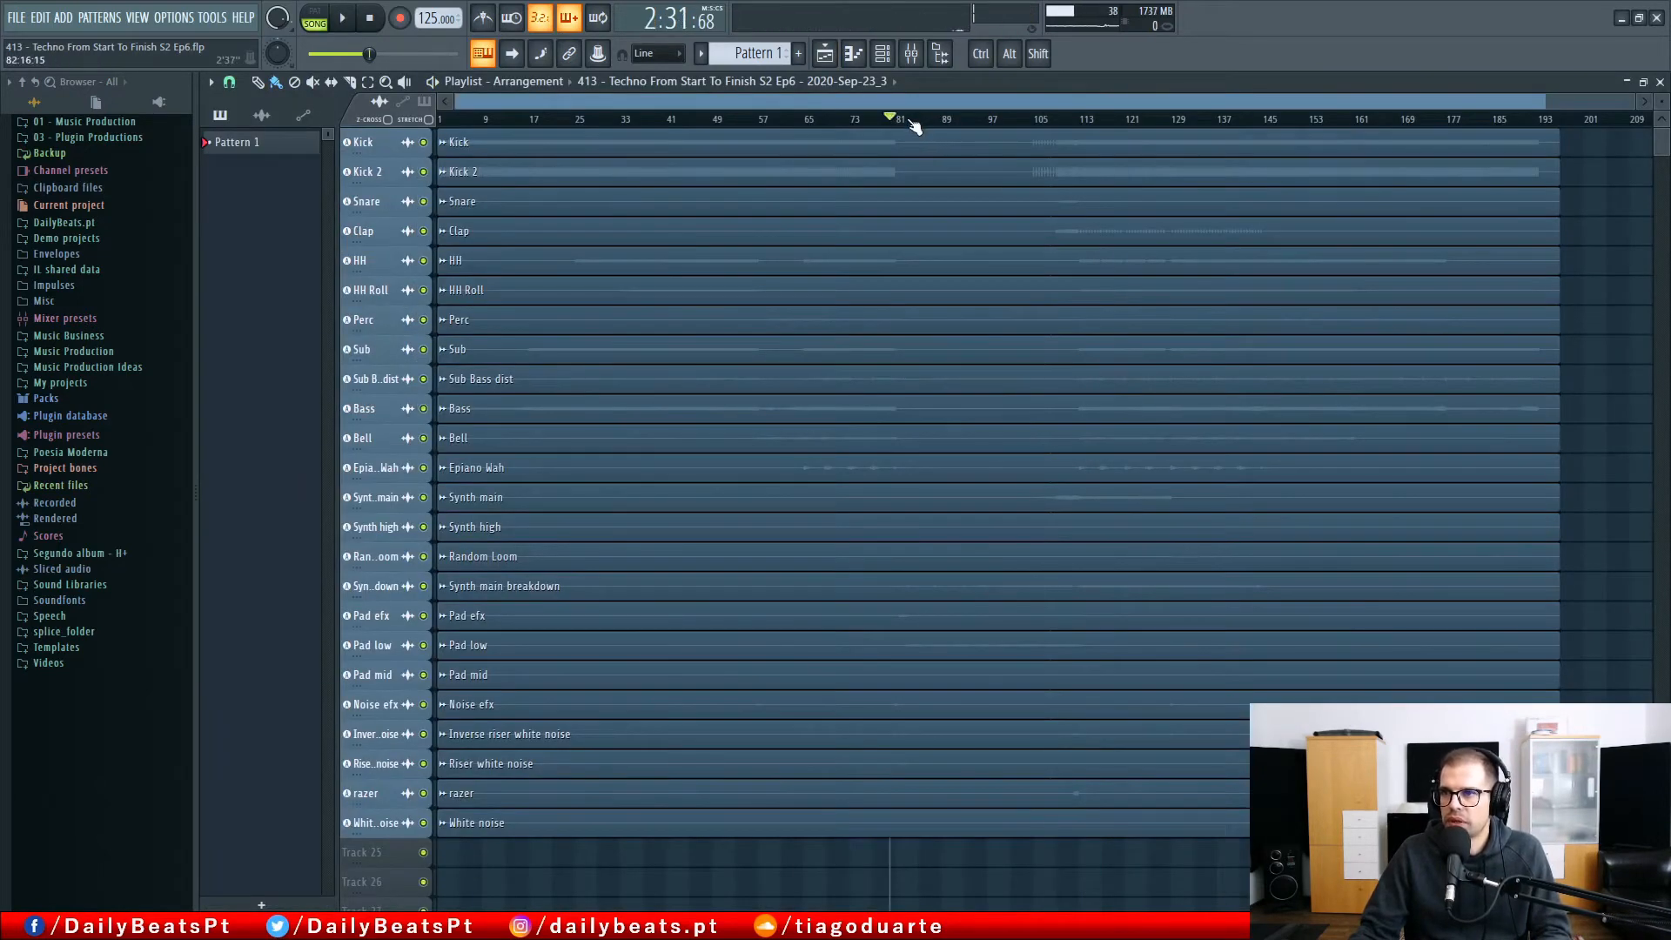
key("space")
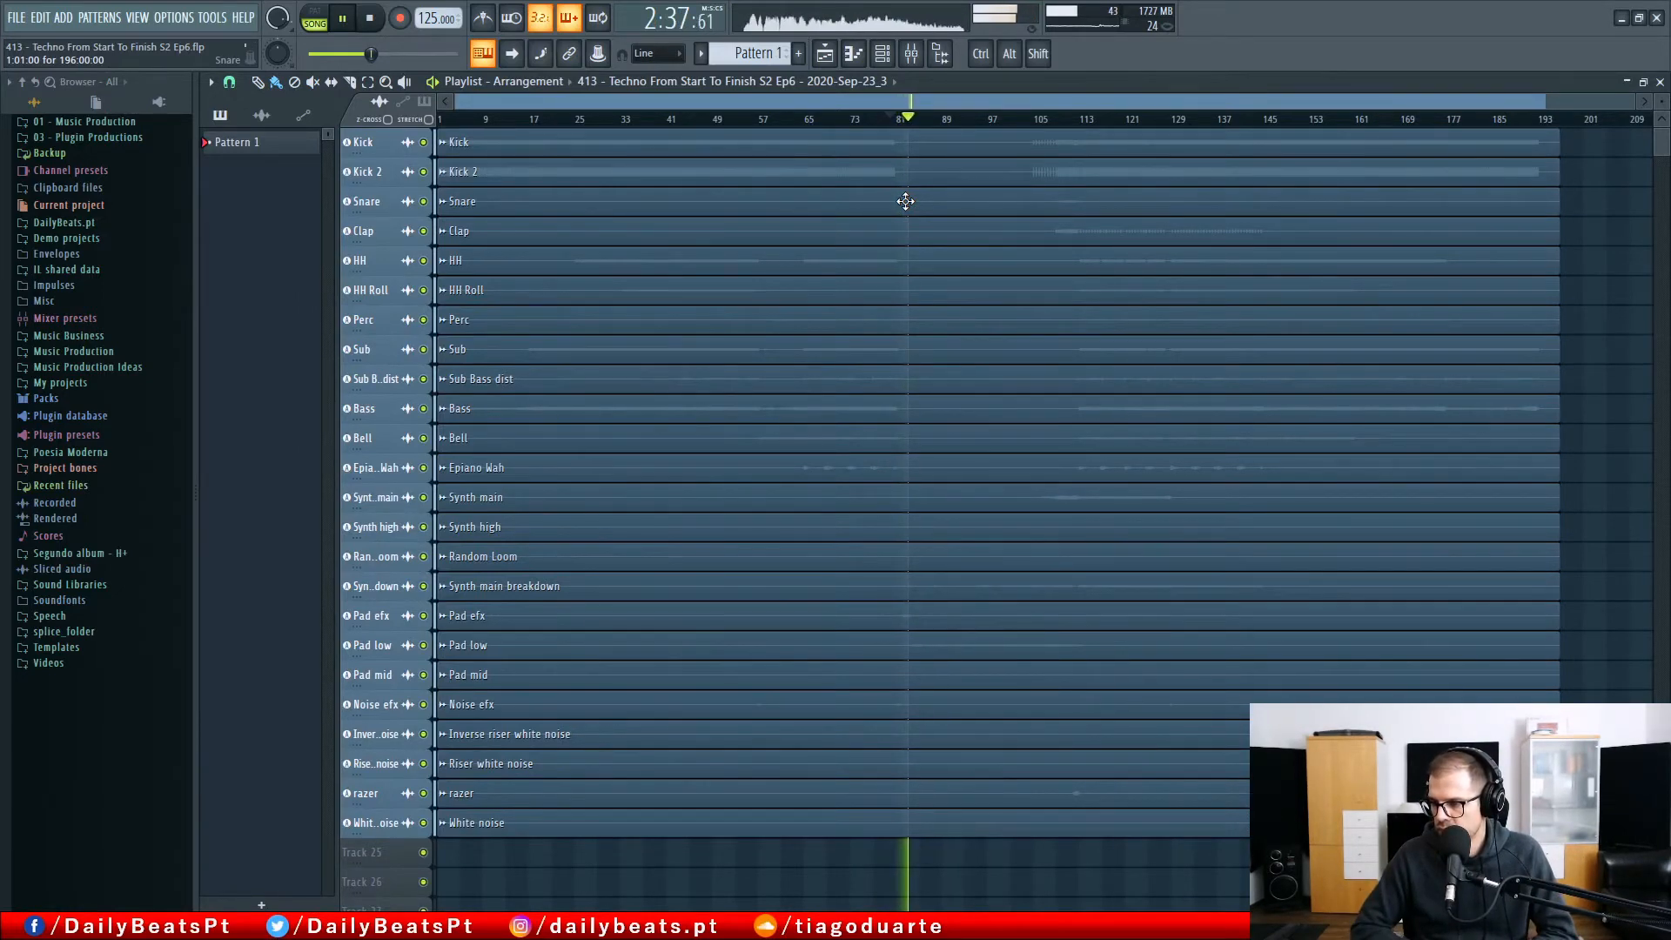
Step: Solo the Pad mid track in the playlist while the breakdown plays
scroll(919, 627, "up", 8)
scroll(933, 637, "up", 3)
scroll(933, 637, "up", 3)
scroll(932, 636, "up", 3)
scroll(932, 637, "up", 3)
scroll(933, 638, "down", 1)
left_click_drag(1192, 709, 917, 384)
scroll(966, 566, "down", 4)
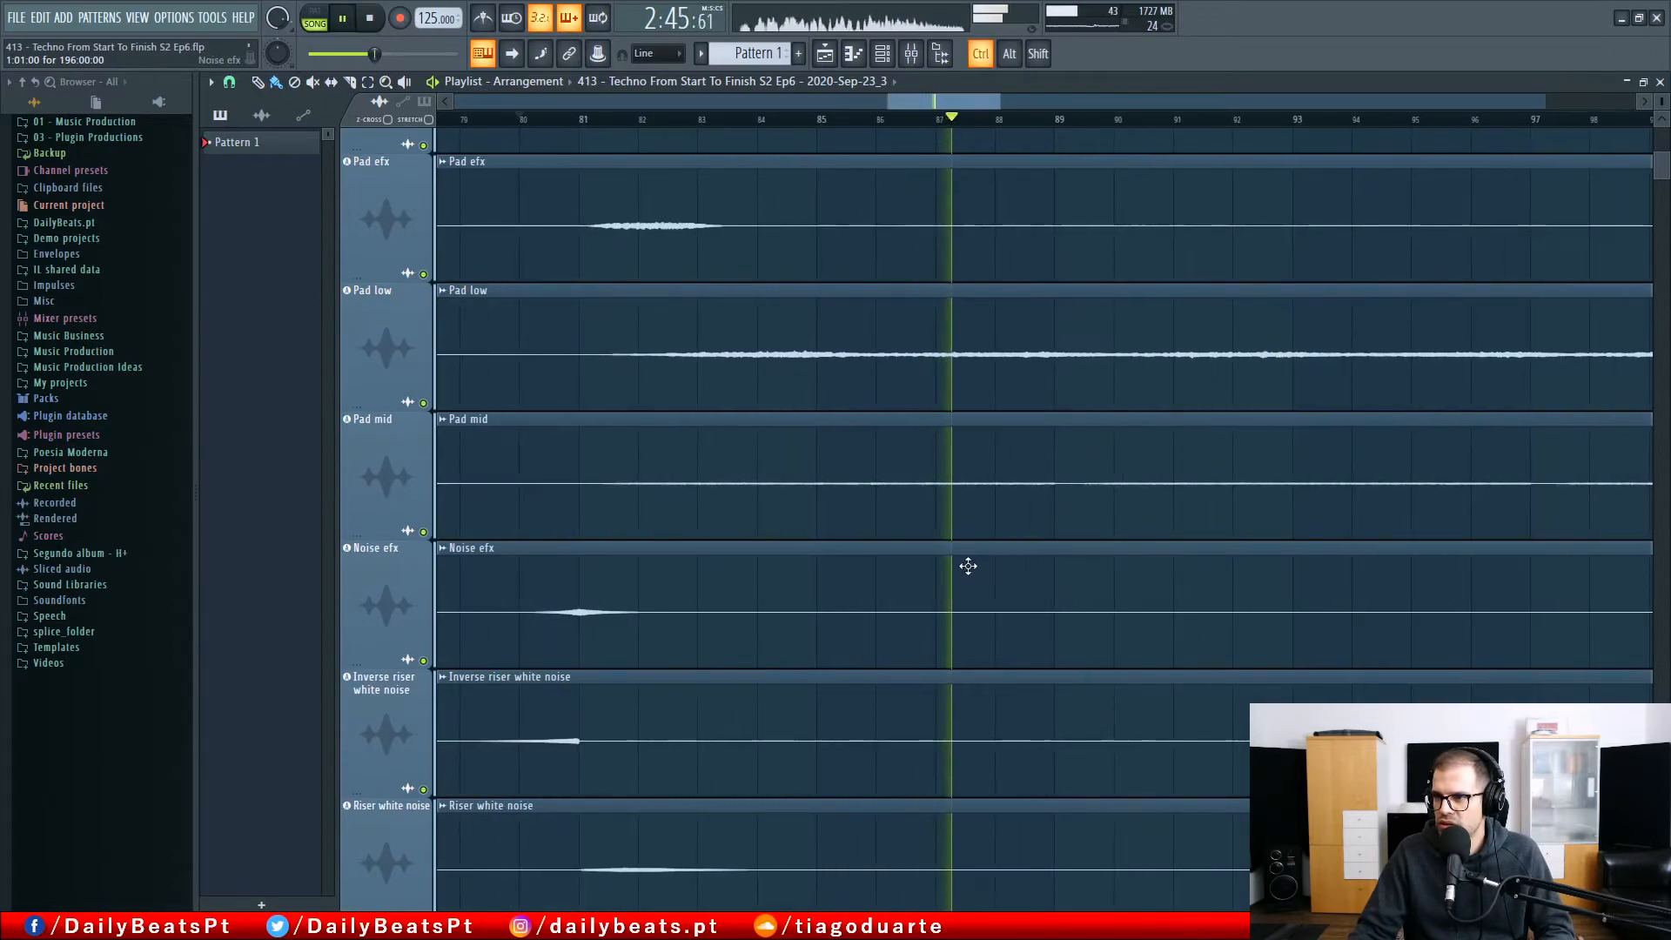
scroll(1057, 560, "up", 3)
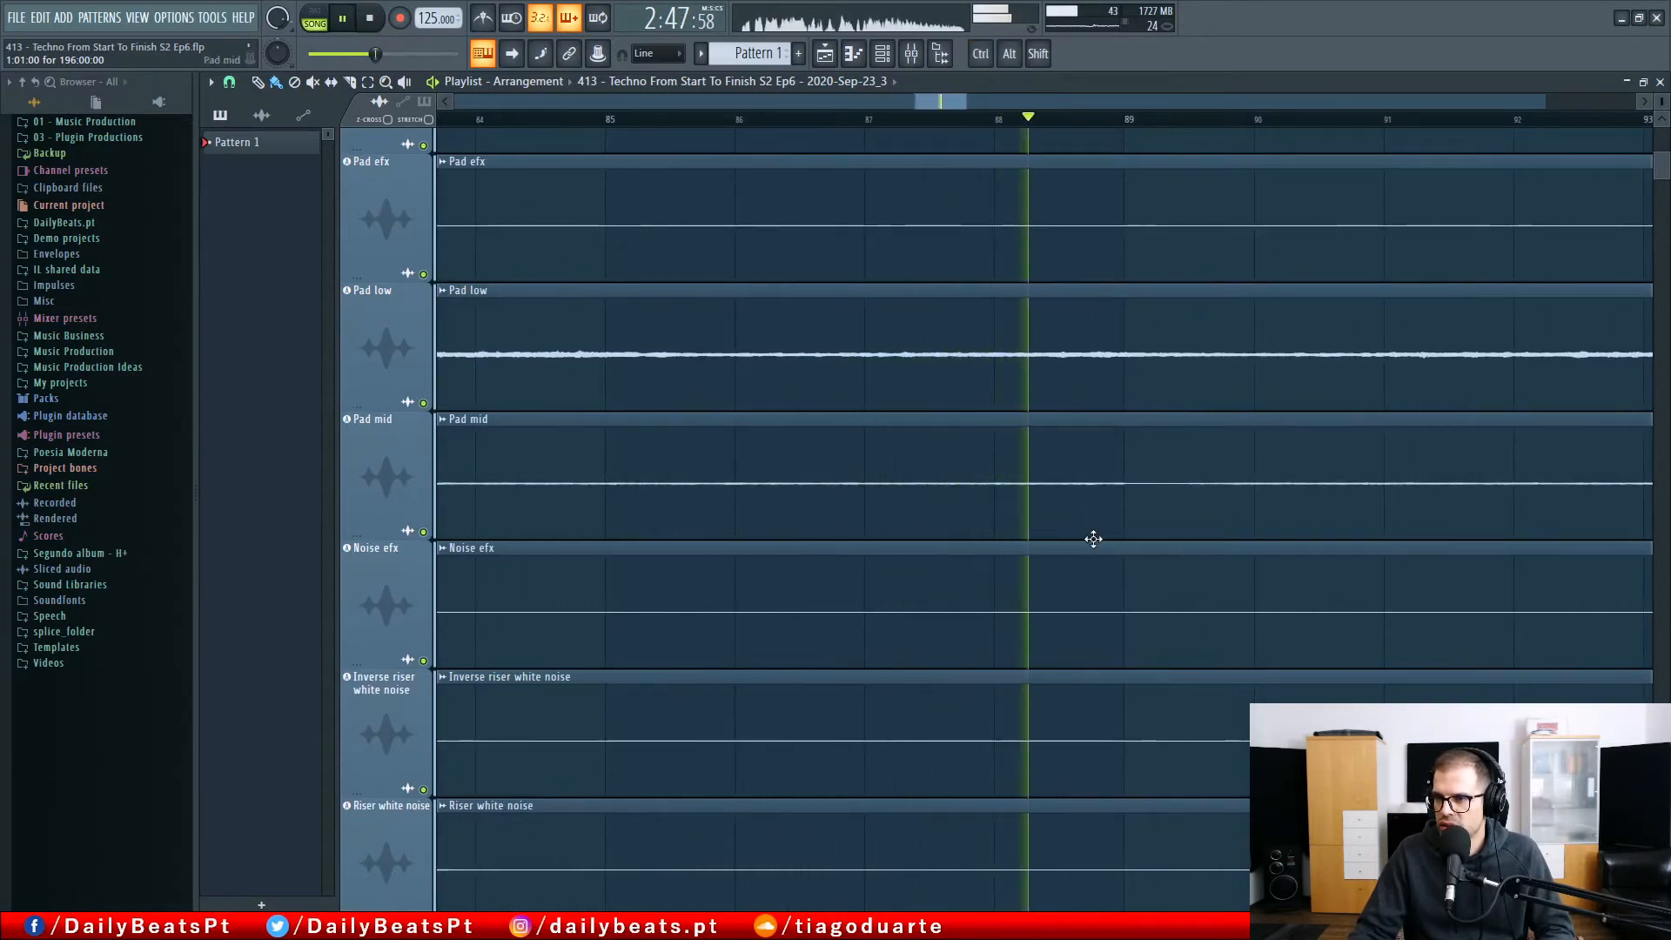
right_click(423, 532)
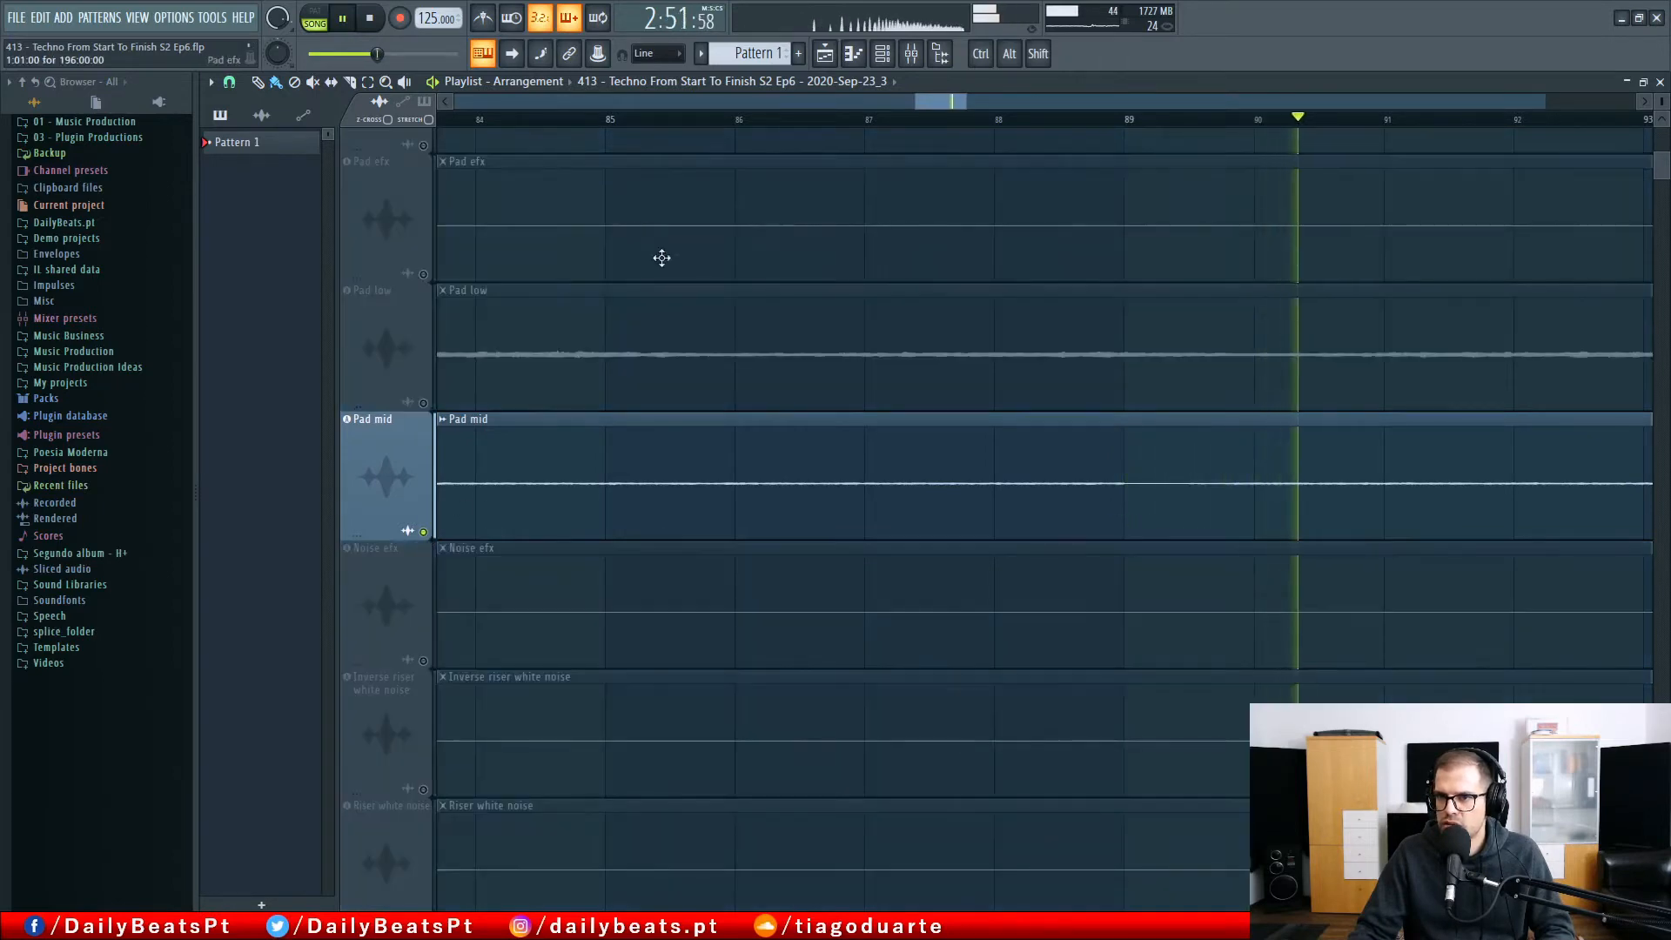
Step: Extend the start of the Pad mid clip at bar 89 slightly earlier so it crossfades with the preceding clip
scroll(947, 299, "down", 1)
scroll(1131, 305, "down", 1)
scroll(1045, 370, "right", 3)
left_click(680, 119)
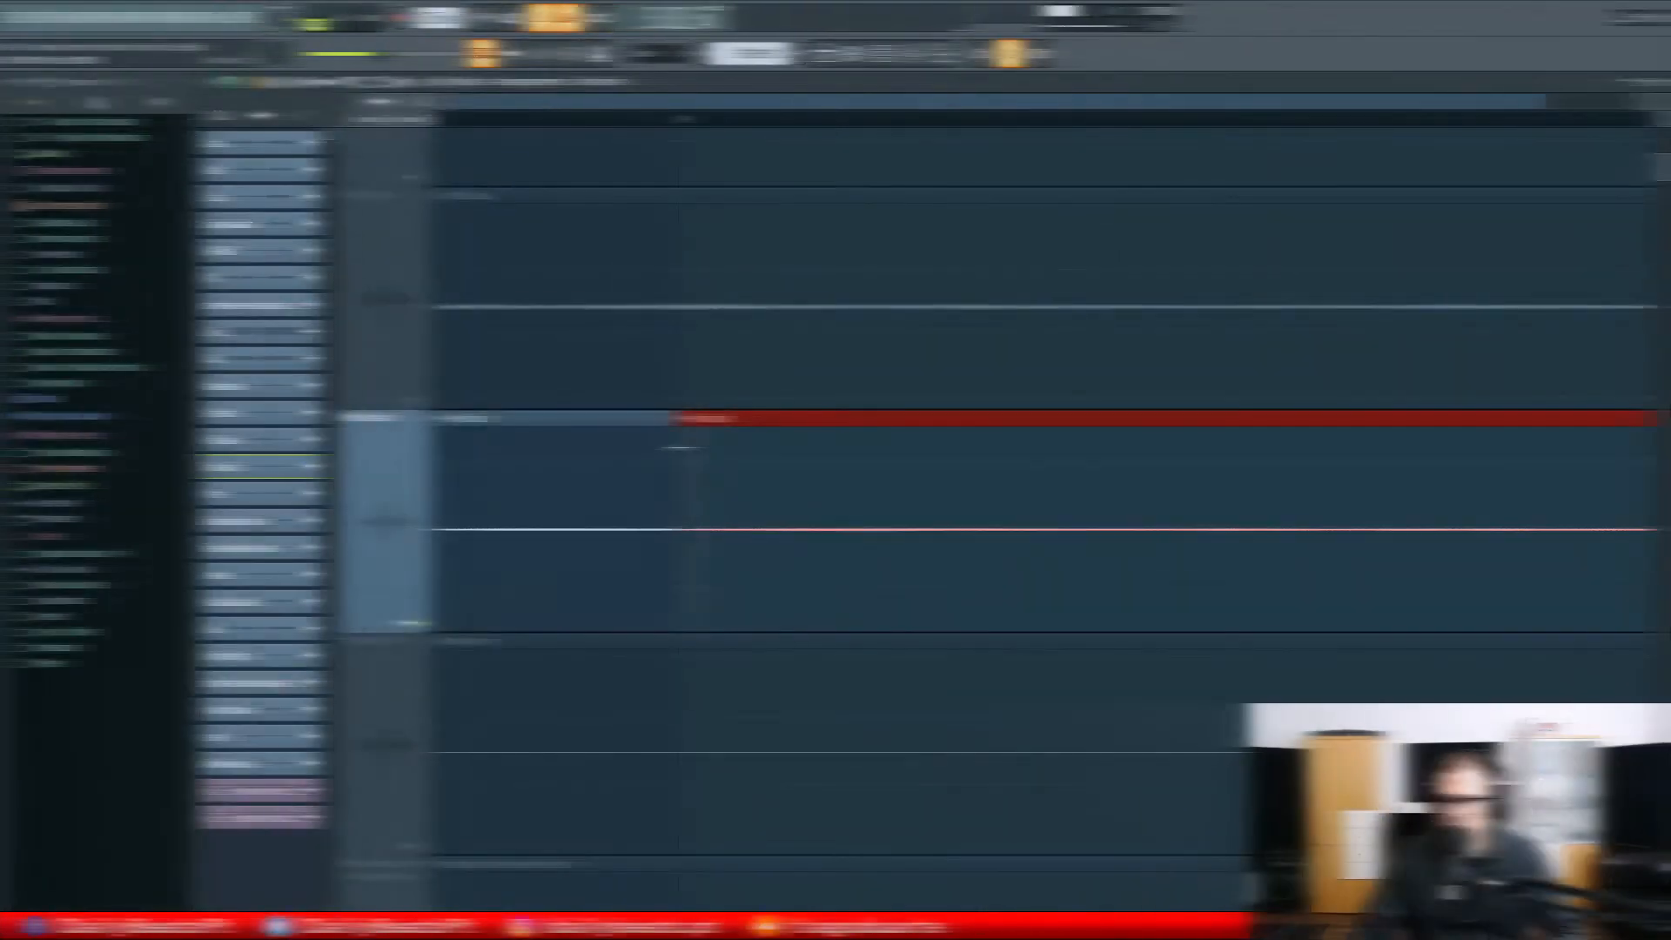
left_click_drag(681, 448, 667, 449)
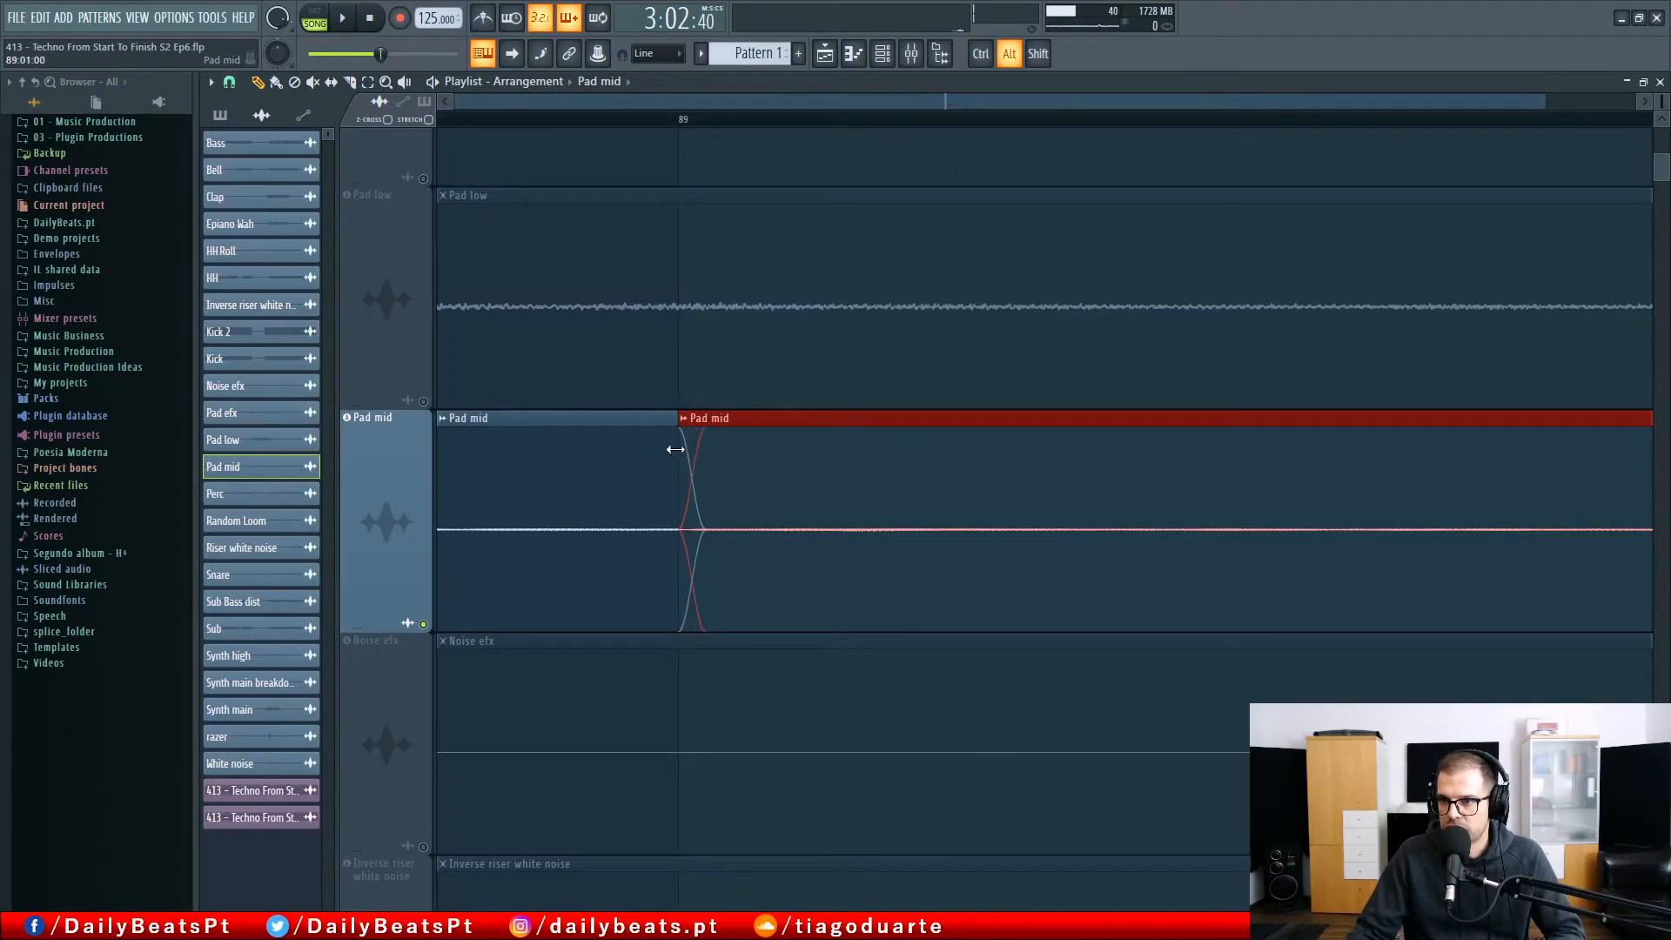
Step: Play the soloed Pad mid track from bar 87 to check the crossfade at bar 89
scroll(629, 554, "down", 8)
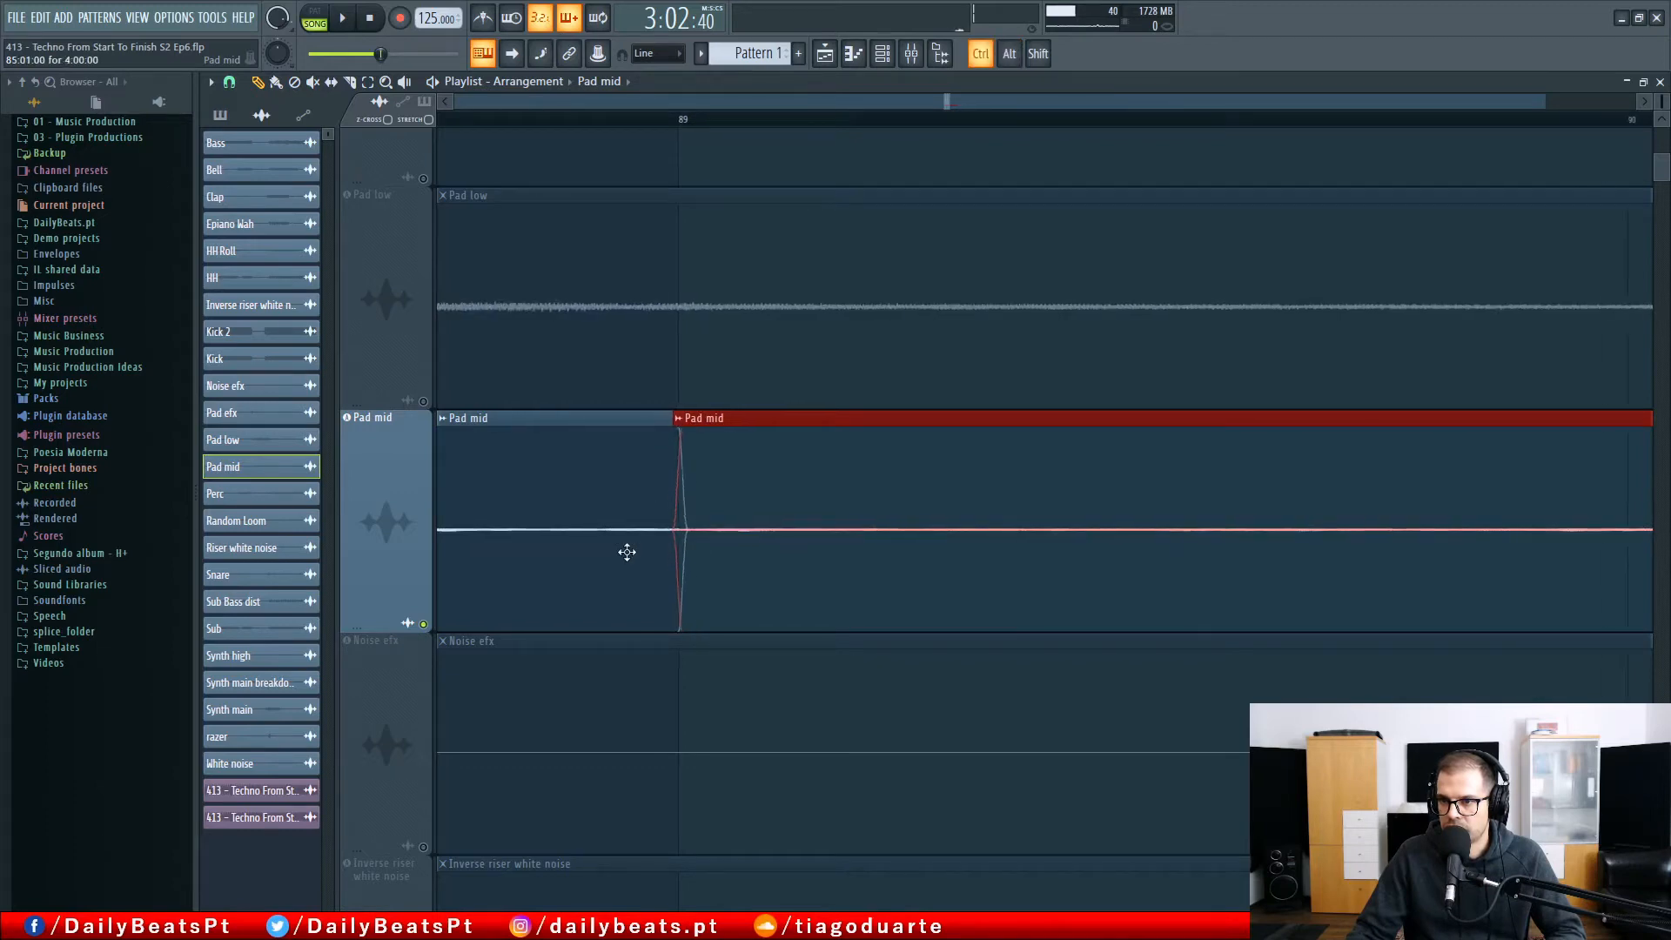
left_click_drag(888, 586, 1220, 624)
scroll(899, 597, "down", 3, "ctrl")
left_click_drag(973, 638, 618, 565)
left_click(470, 121)
key("space")
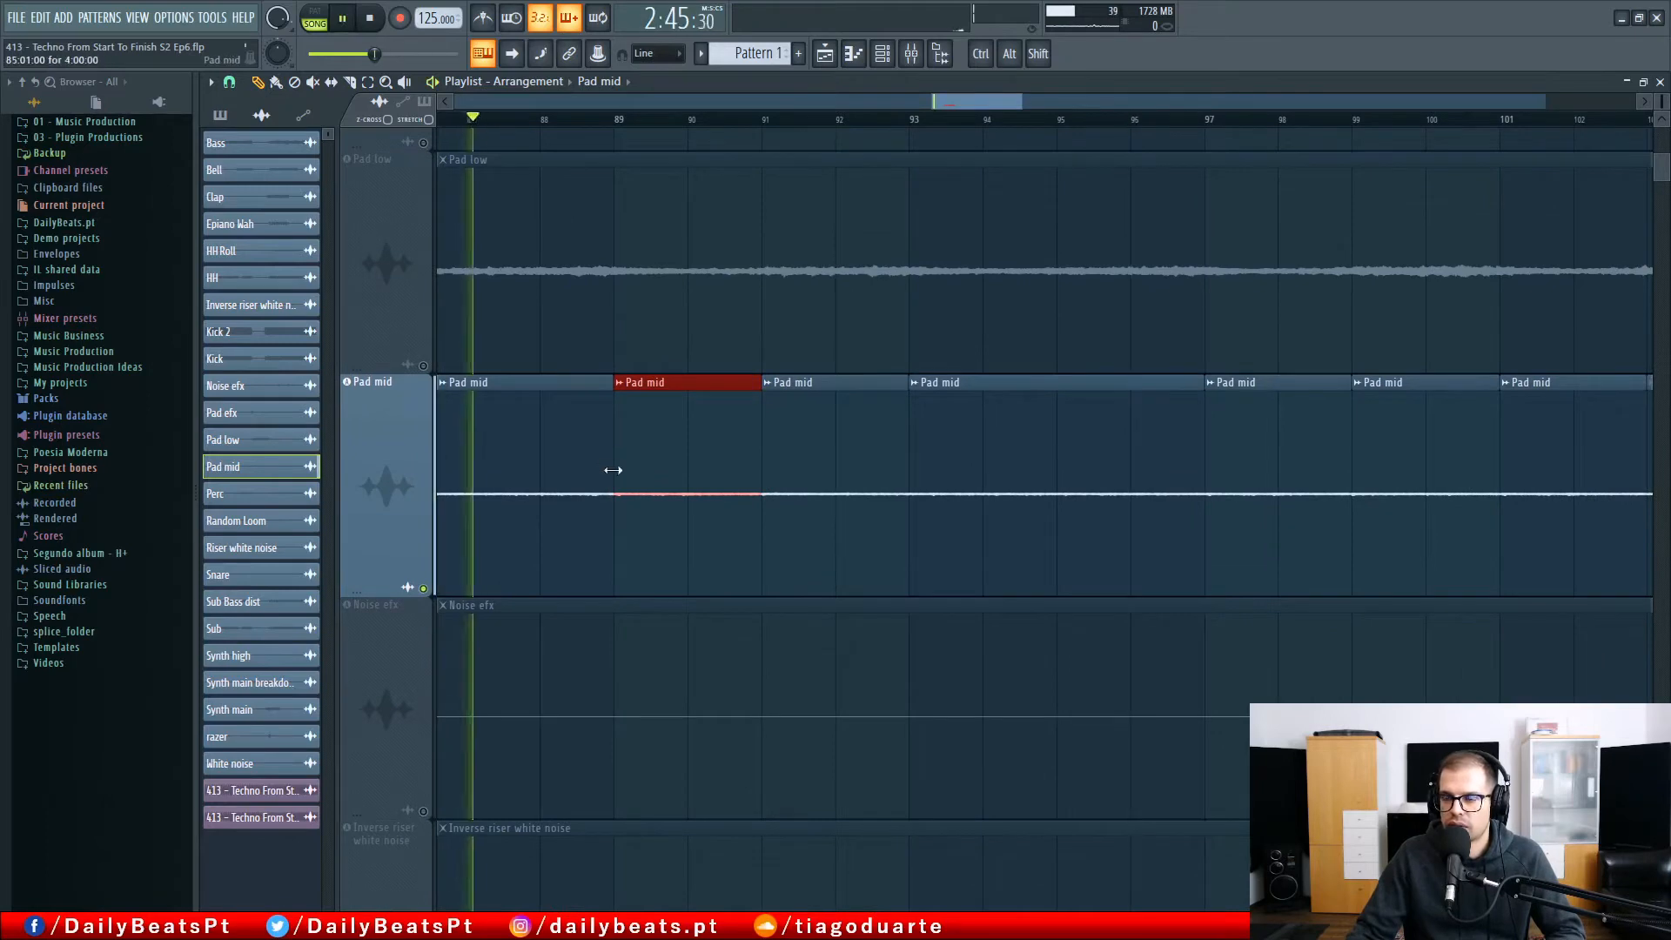
Step: Delete the Pad mid clip at bar 97 and extend the bar 91 clip's start slightly into the preceding clip
right_click(1273, 510)
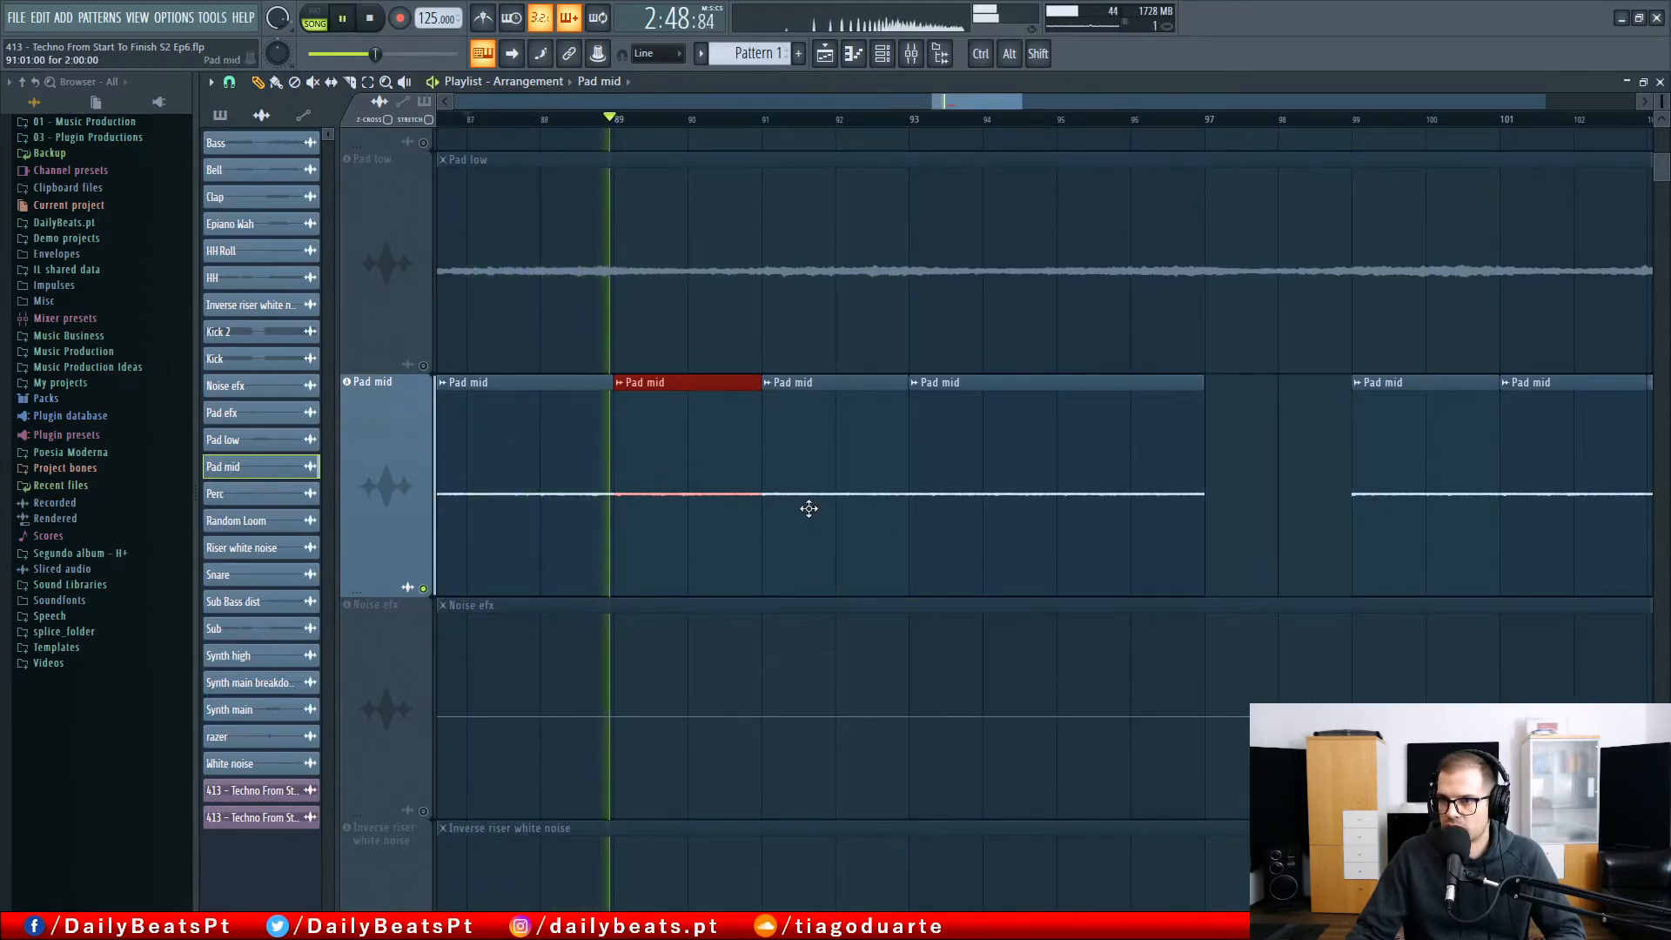
scroll(765, 518, "up", 6, "ctrl")
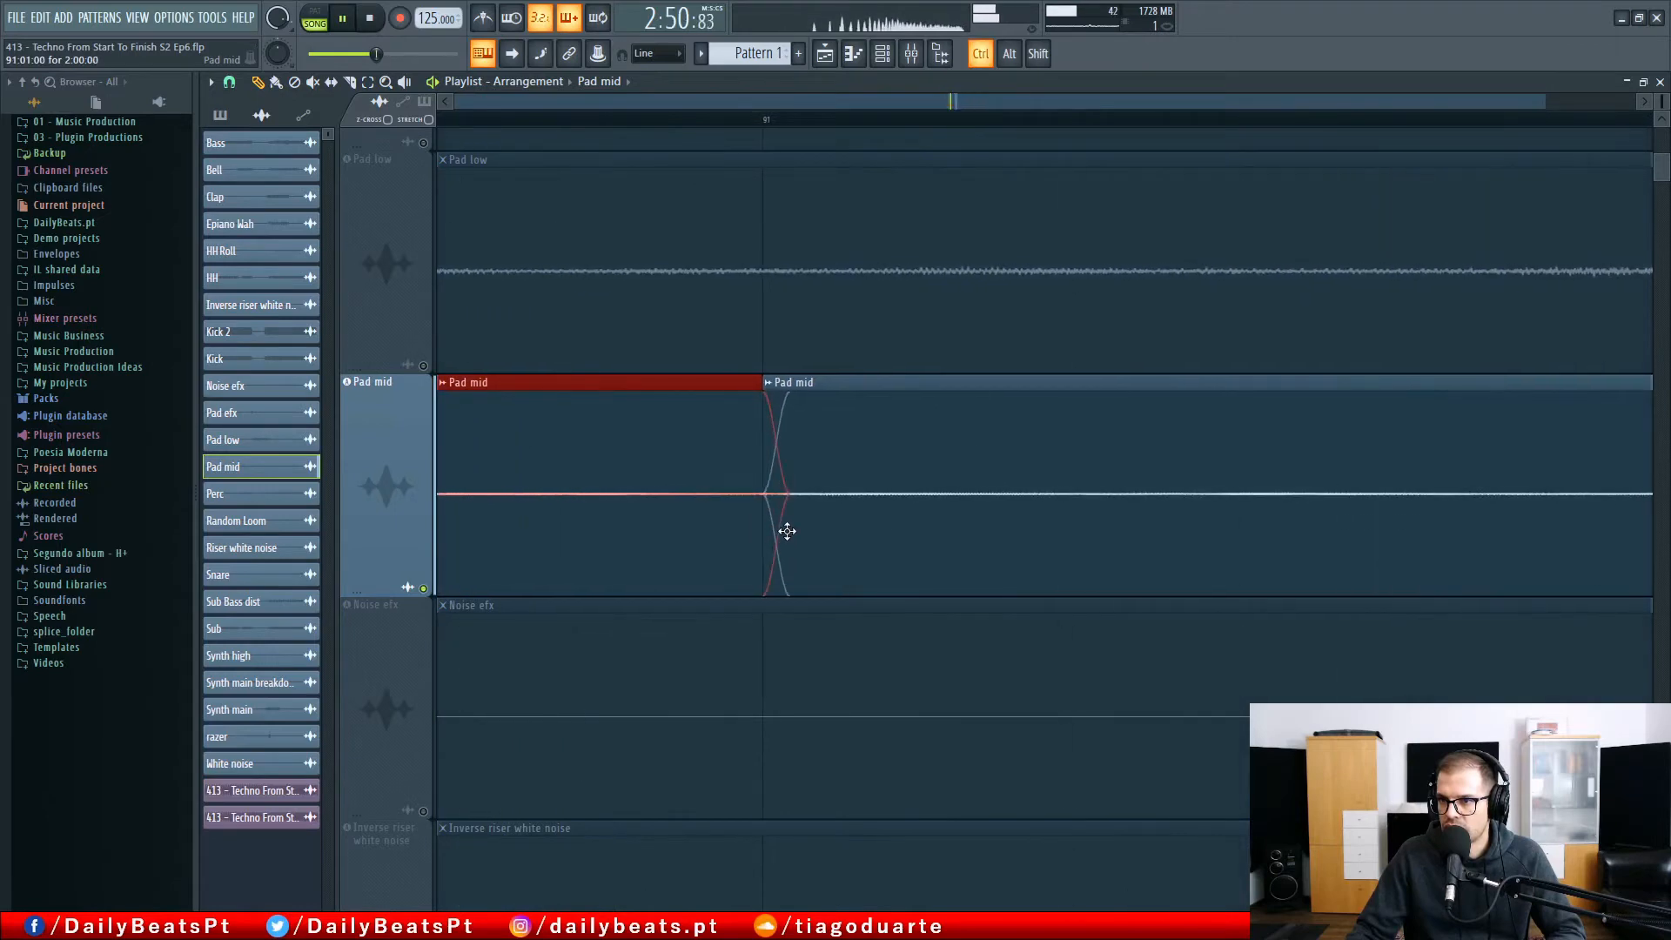
left_click_drag(768, 399, 751, 403, "alt")
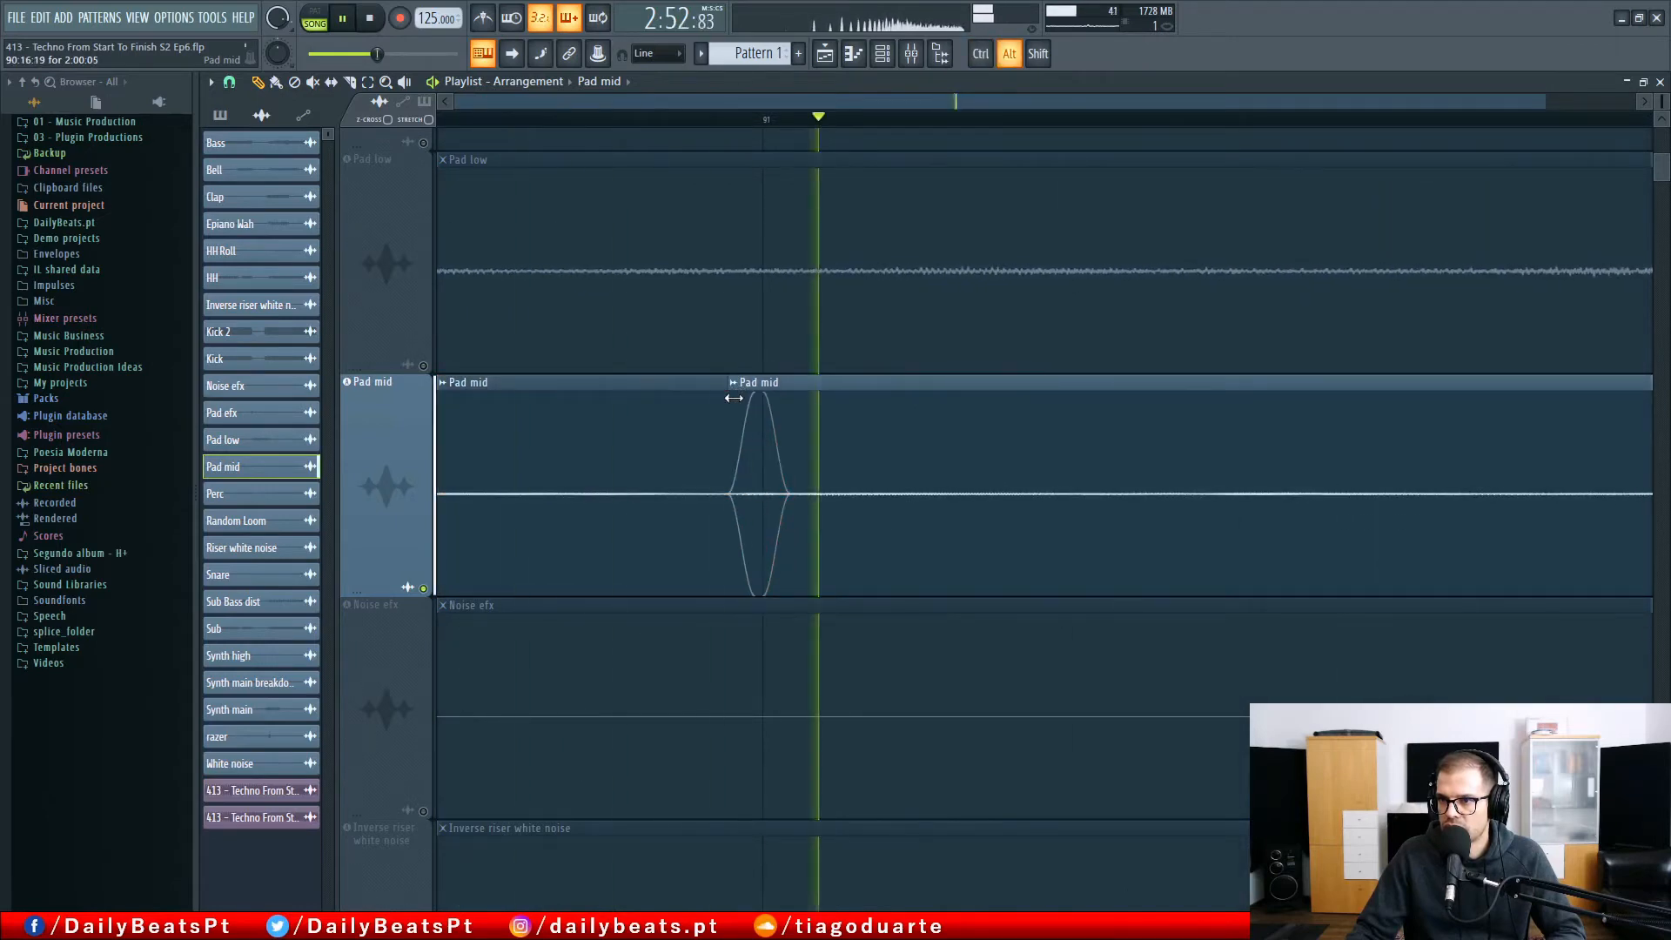
scroll(747, 503, "down", 4, "ctrl")
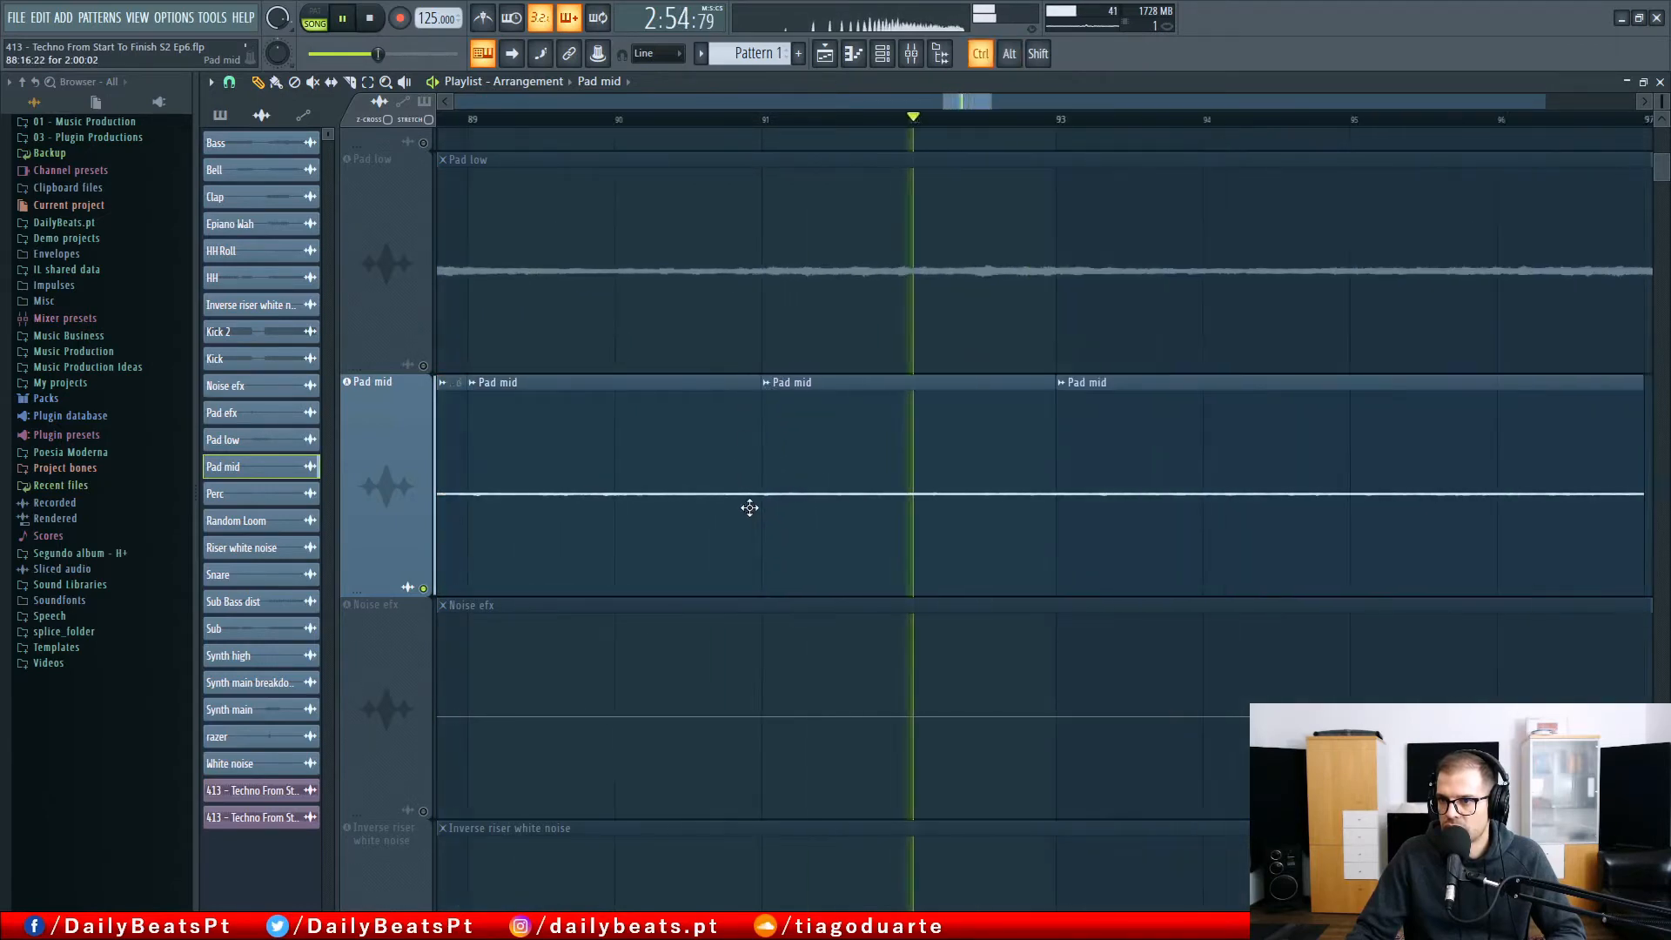
scroll(750, 510, "down", 3, "ctrl")
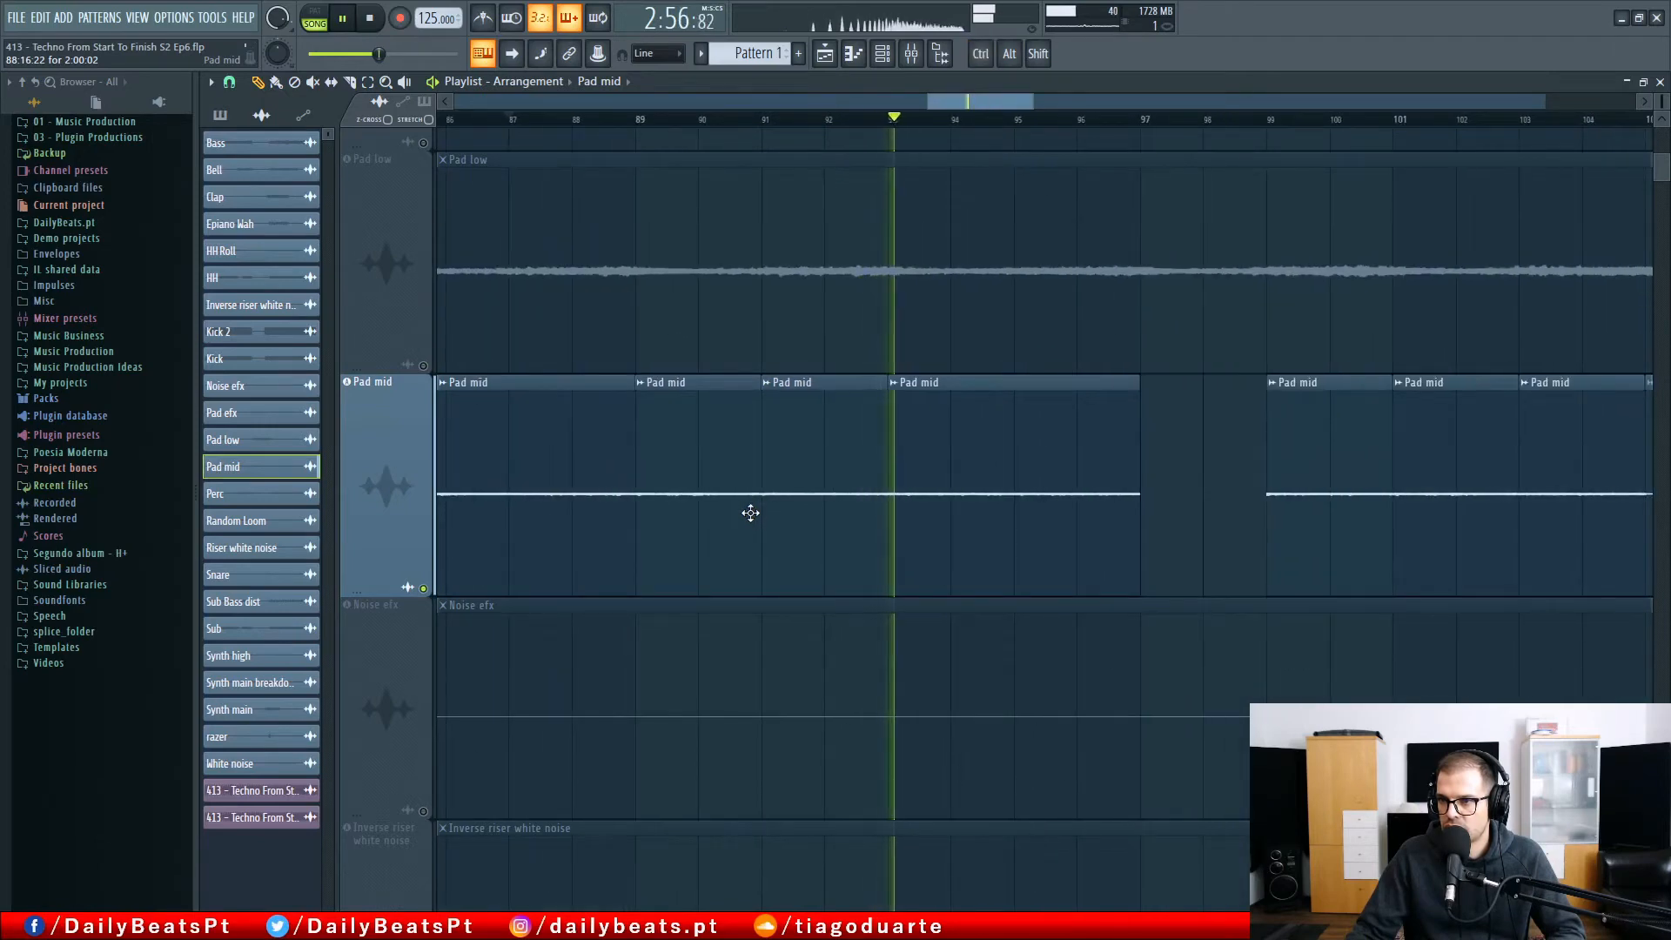
Step: Restart playback and fill bars 97 and 99 with copies of the overlapping bar 89 Pad mid clip, removing the clip at bar 99
key("space")
key("space")
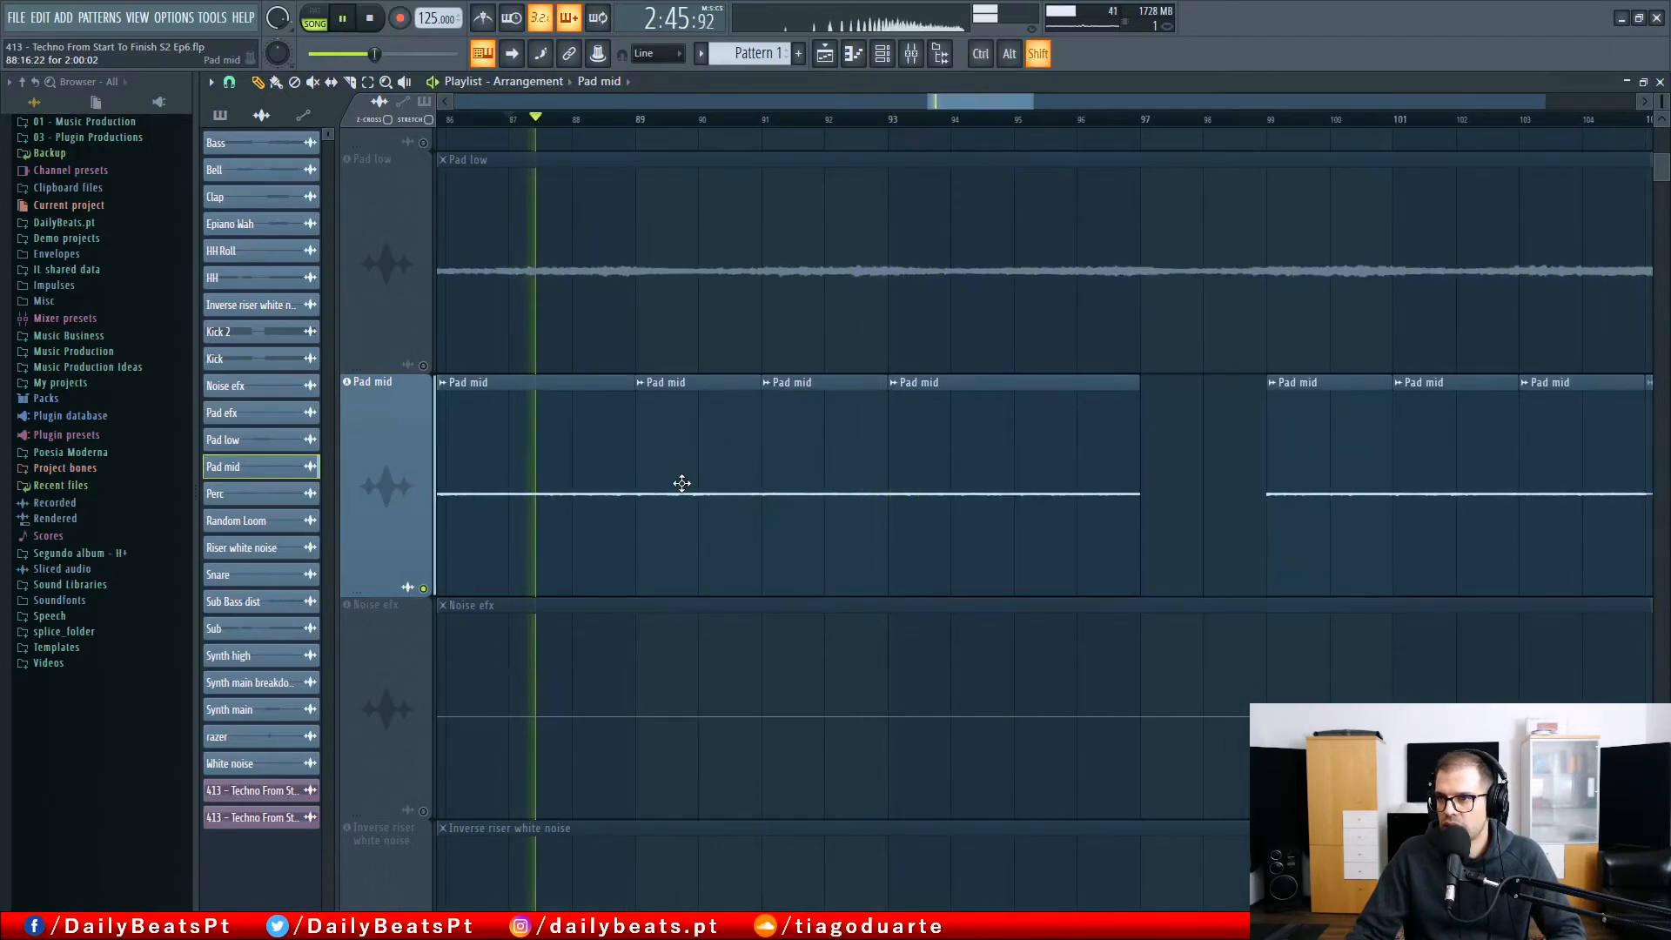
left_click(1192, 485, "shift")
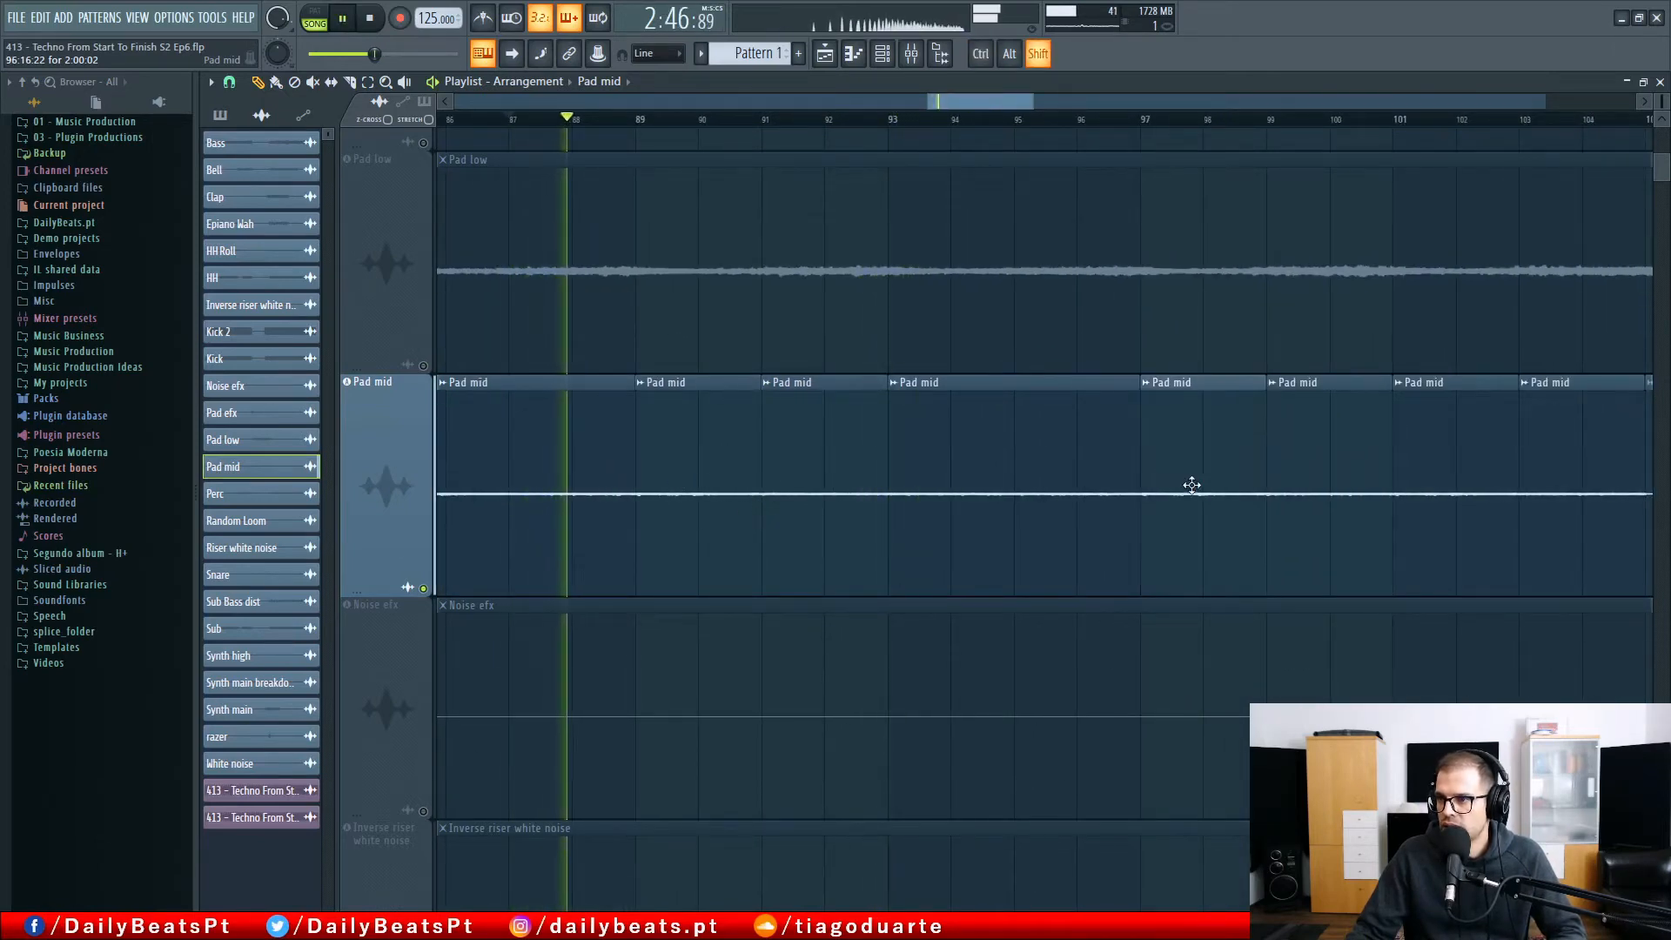
right_click(1354, 488)
left_click(1297, 478, "shift")
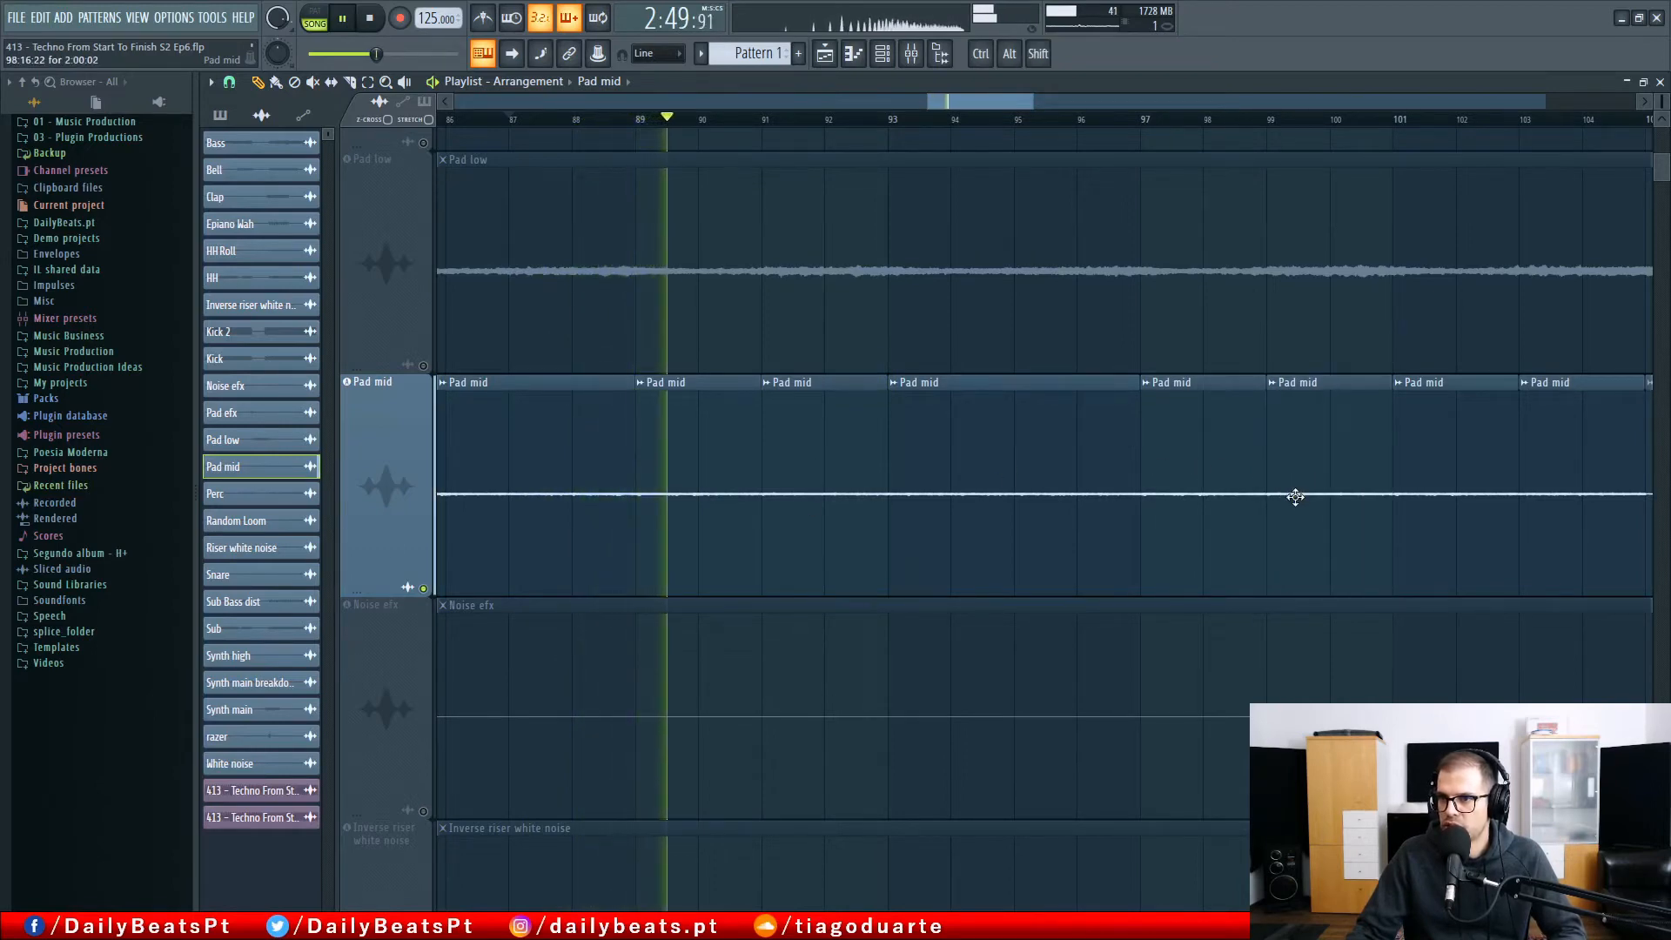
Step: Delete the Pad mid clip spanning bars 105 to 109
scroll(1175, 544, "down", 3, "ctrl")
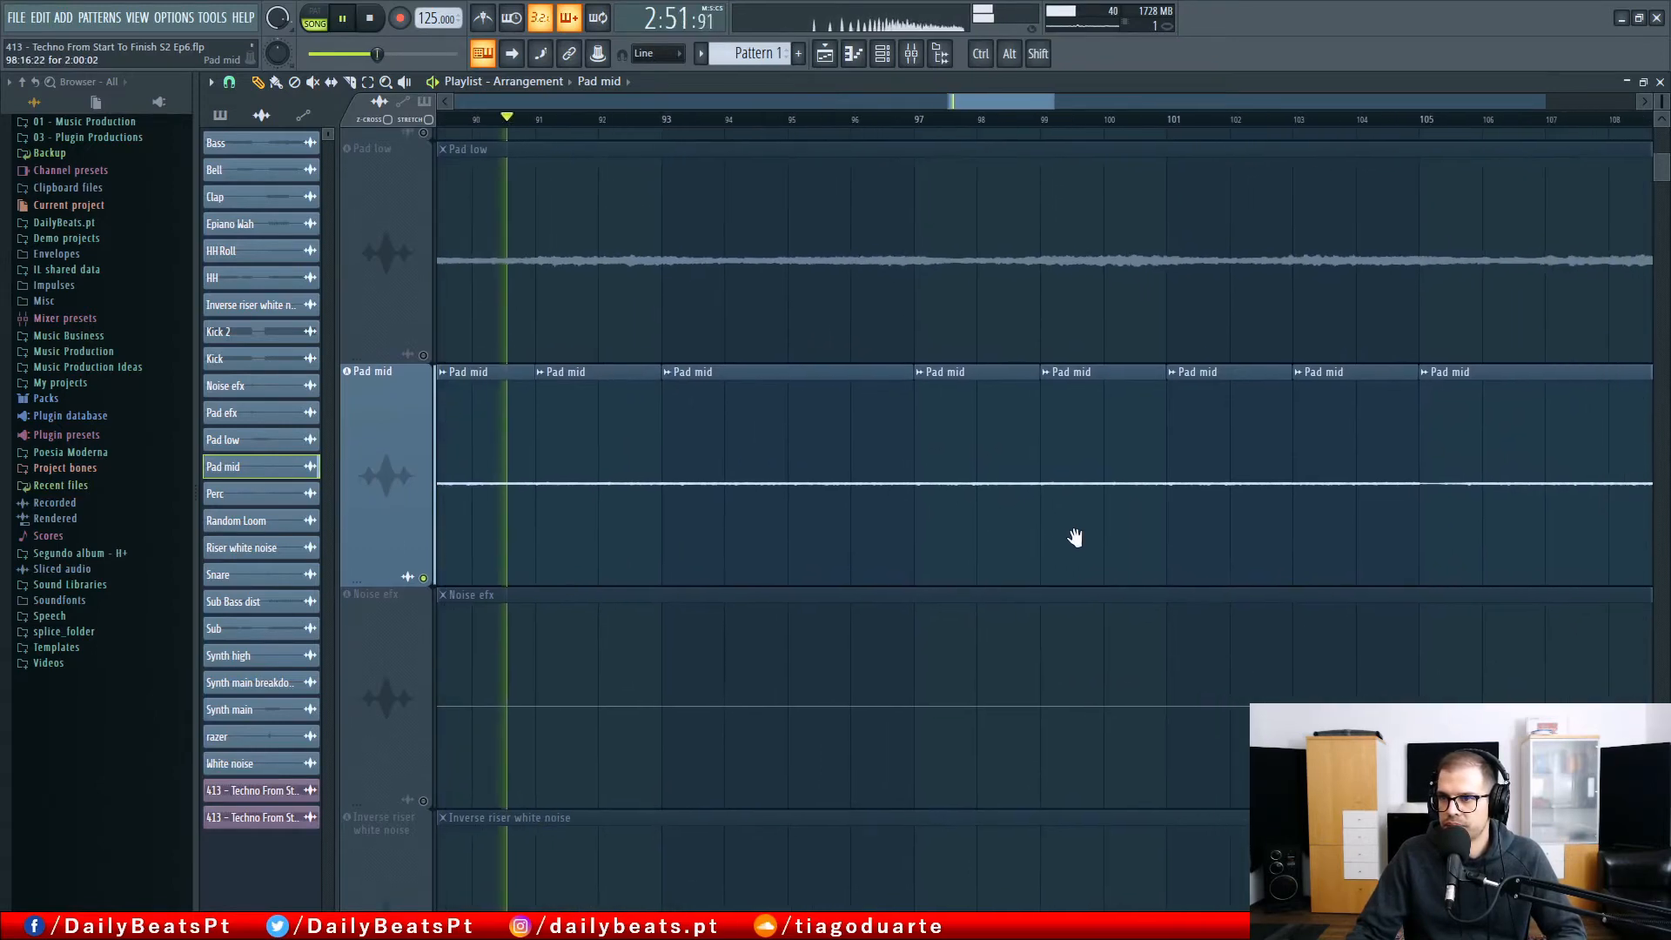
scroll(967, 548, "down", 2, "ctrl")
left_click_drag(1083, 486, 985, 492)
scroll(971, 512, "up", 3, "ctrl")
scroll(971, 513, "up", 2, "ctrl")
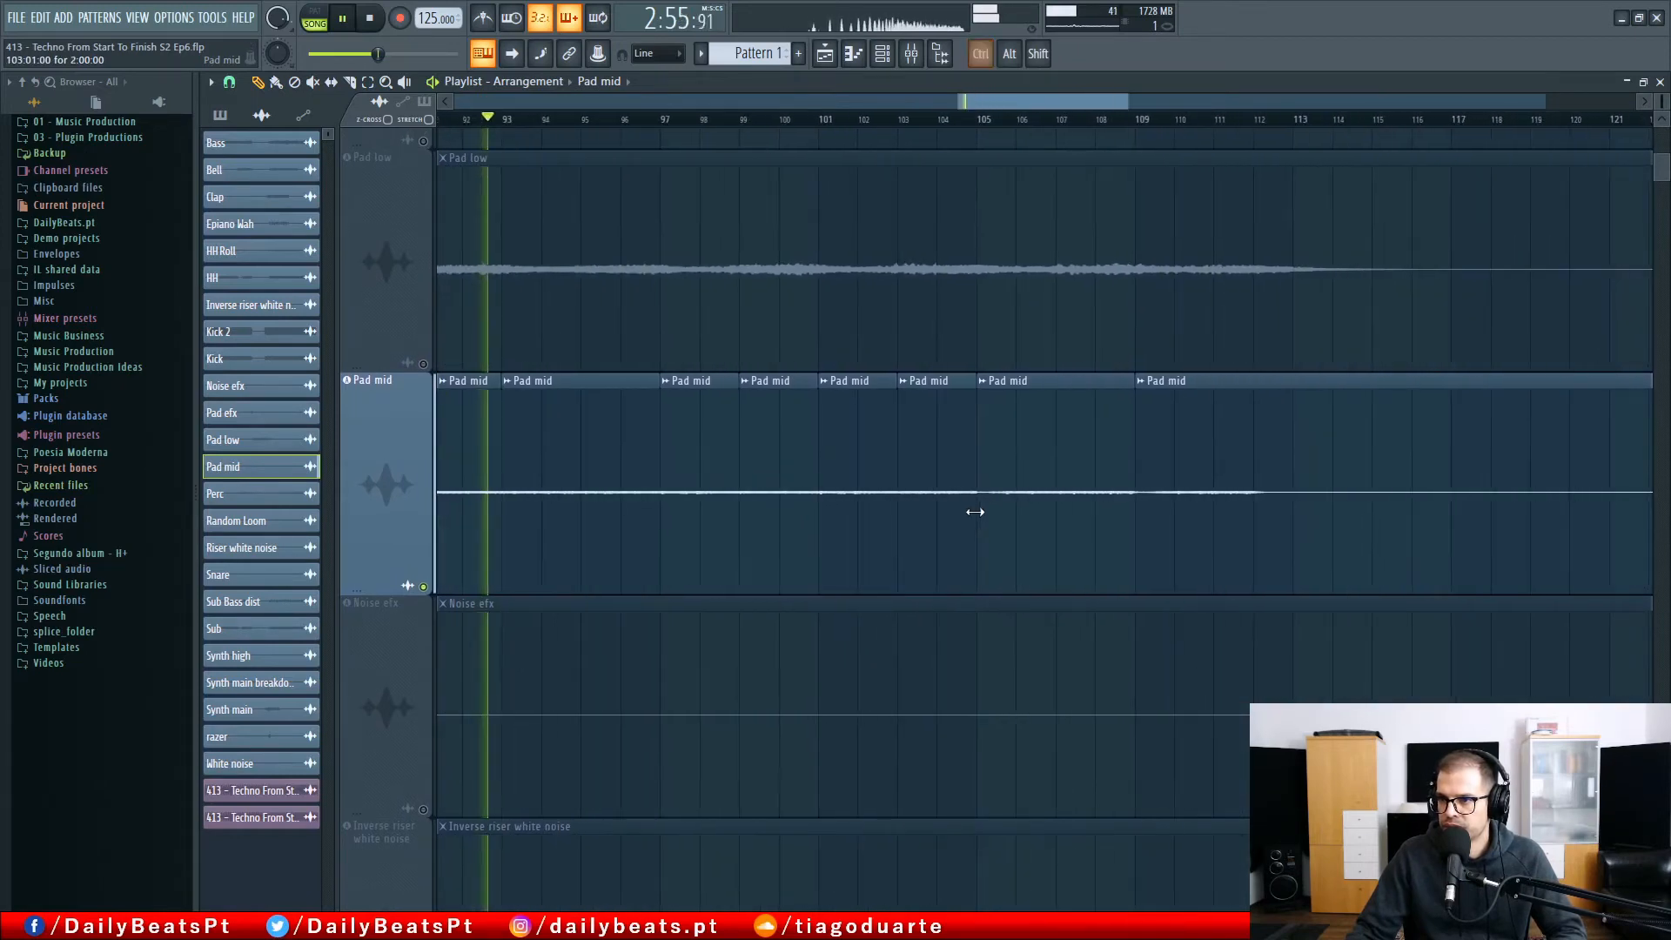
left_click_drag(978, 441, 1118, 454)
right_click(1141, 457)
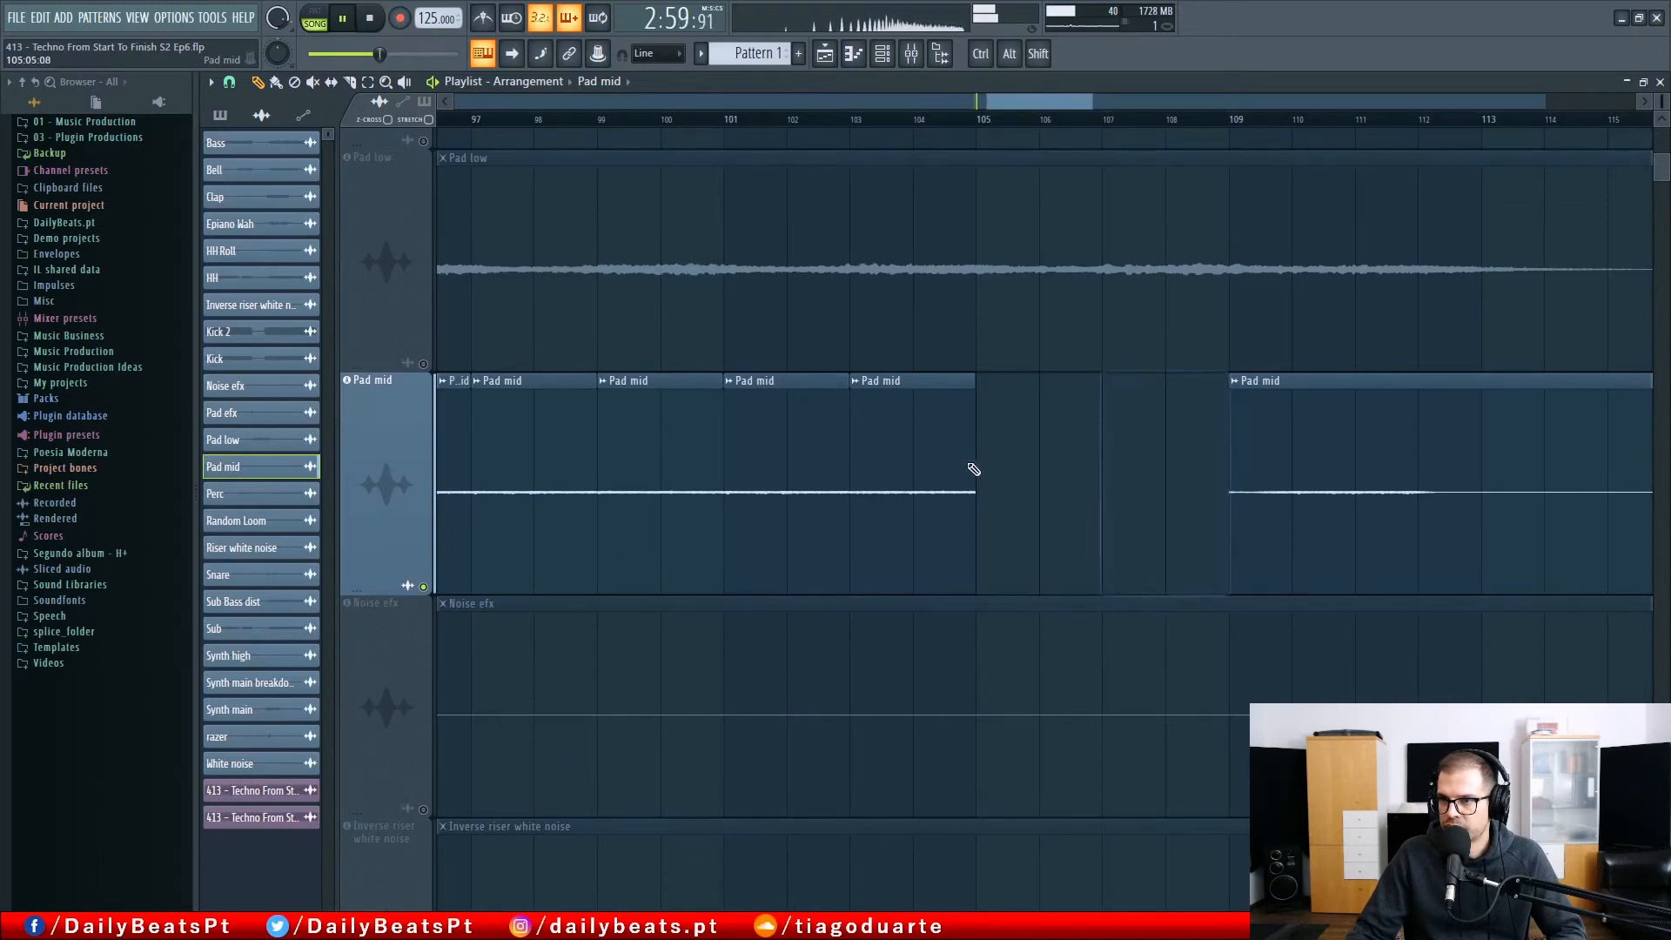
Step: Copy the two Pad mid clips at bars 97 and 99 into the gap between bars 105 and 109
left_click_drag(679, 456, 572, 513, "ctrl")
left_click_drag(528, 496, 1036, 462, "shift")
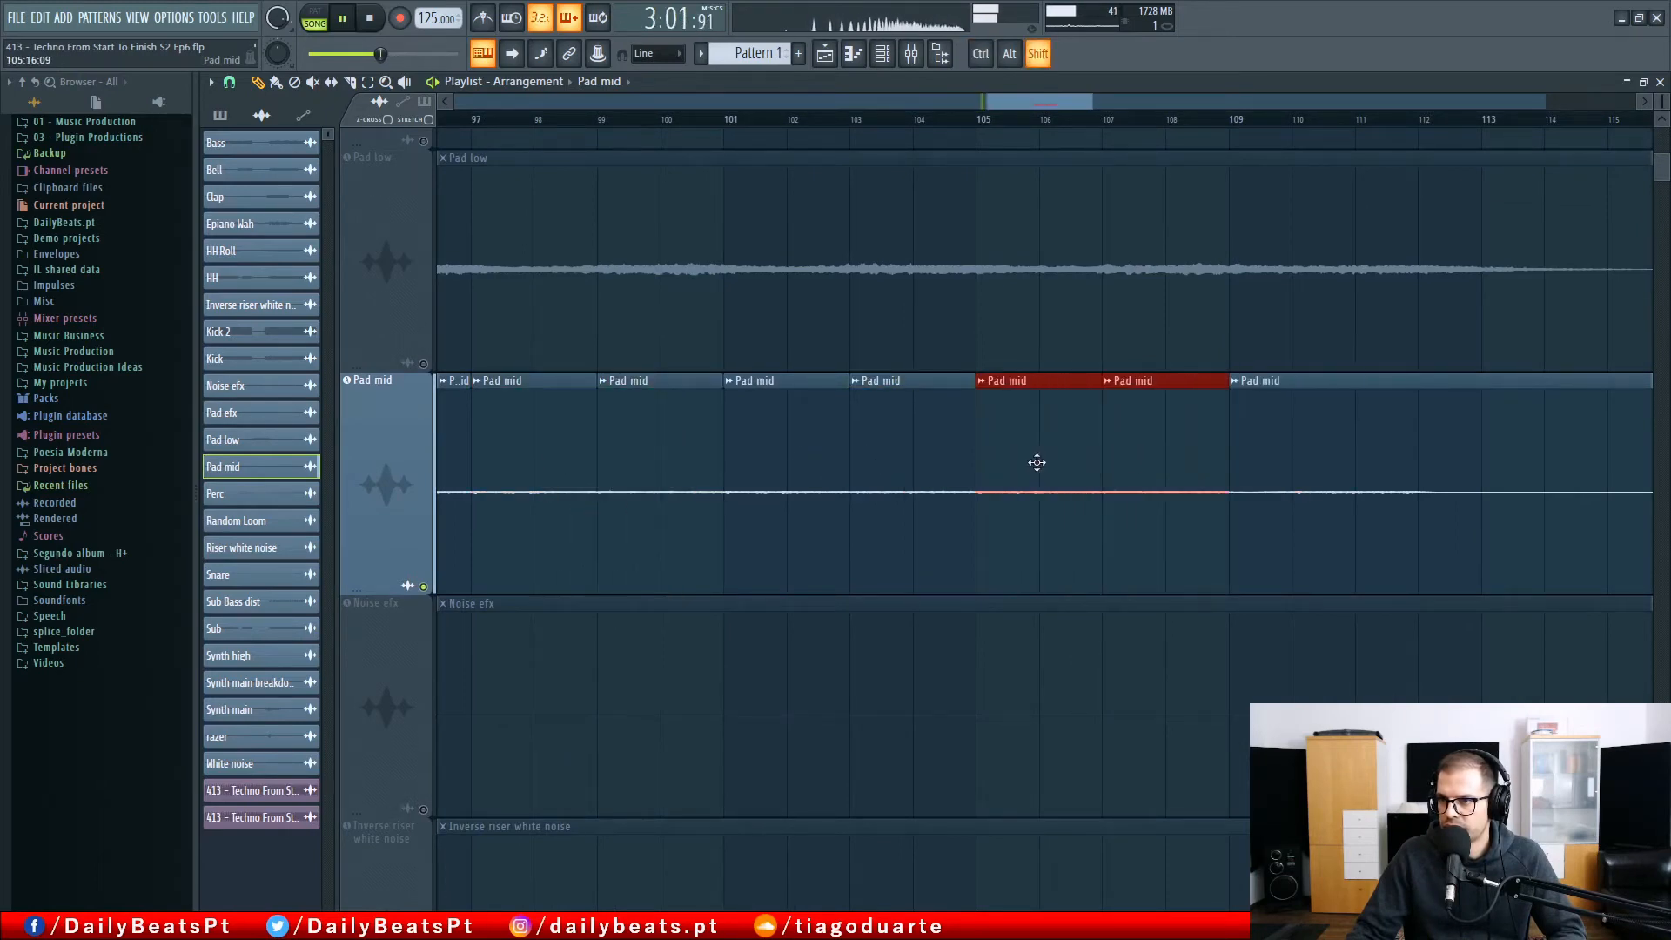
left_click_drag(1222, 516, 761, 519)
scroll(1014, 504, "down", 6)
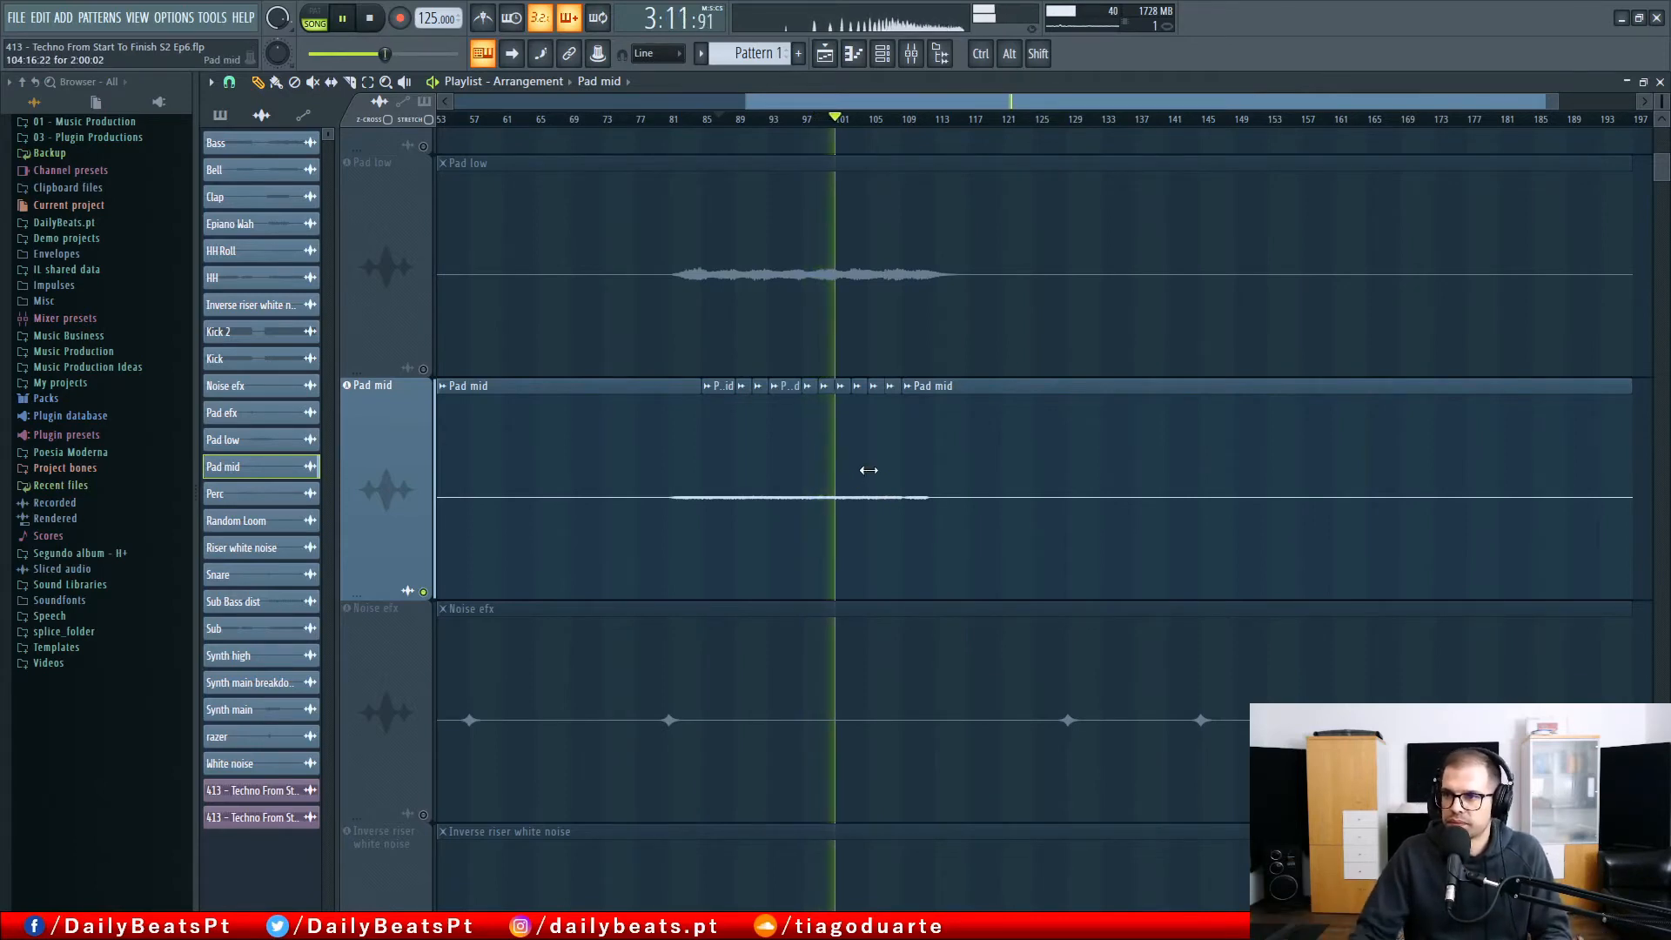
Step: Turn off the Pad mid solo to re-enable all tracks and play the breakdown from bar 81
left_click(424, 369)
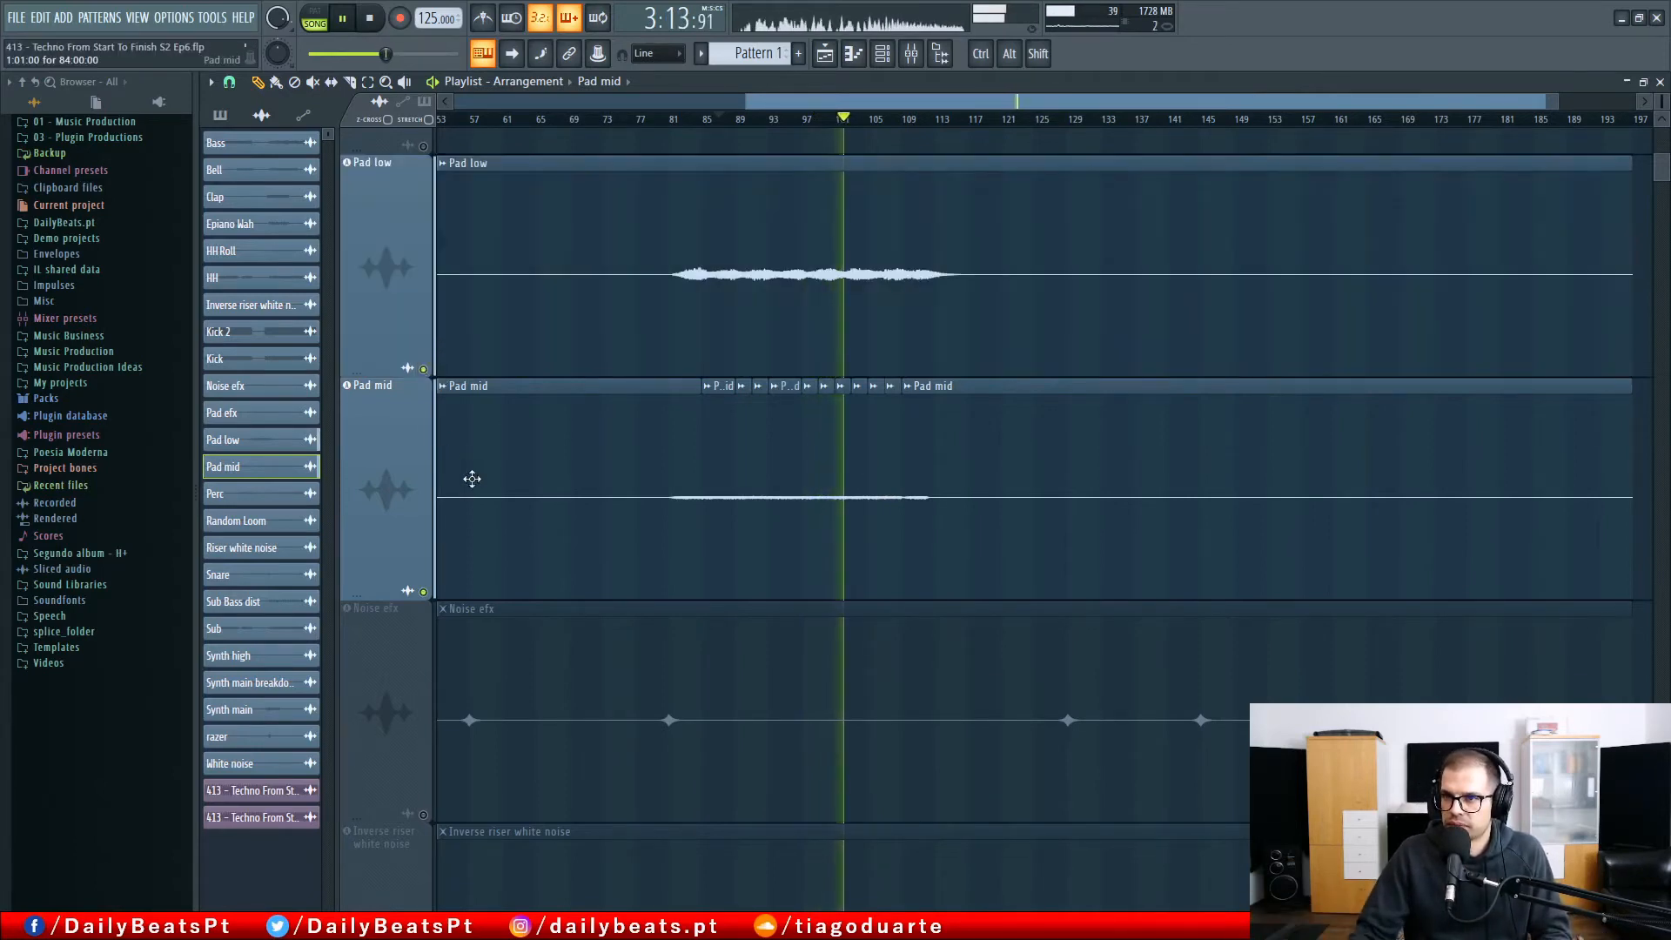
right_click(424, 593)
right_click(424, 594)
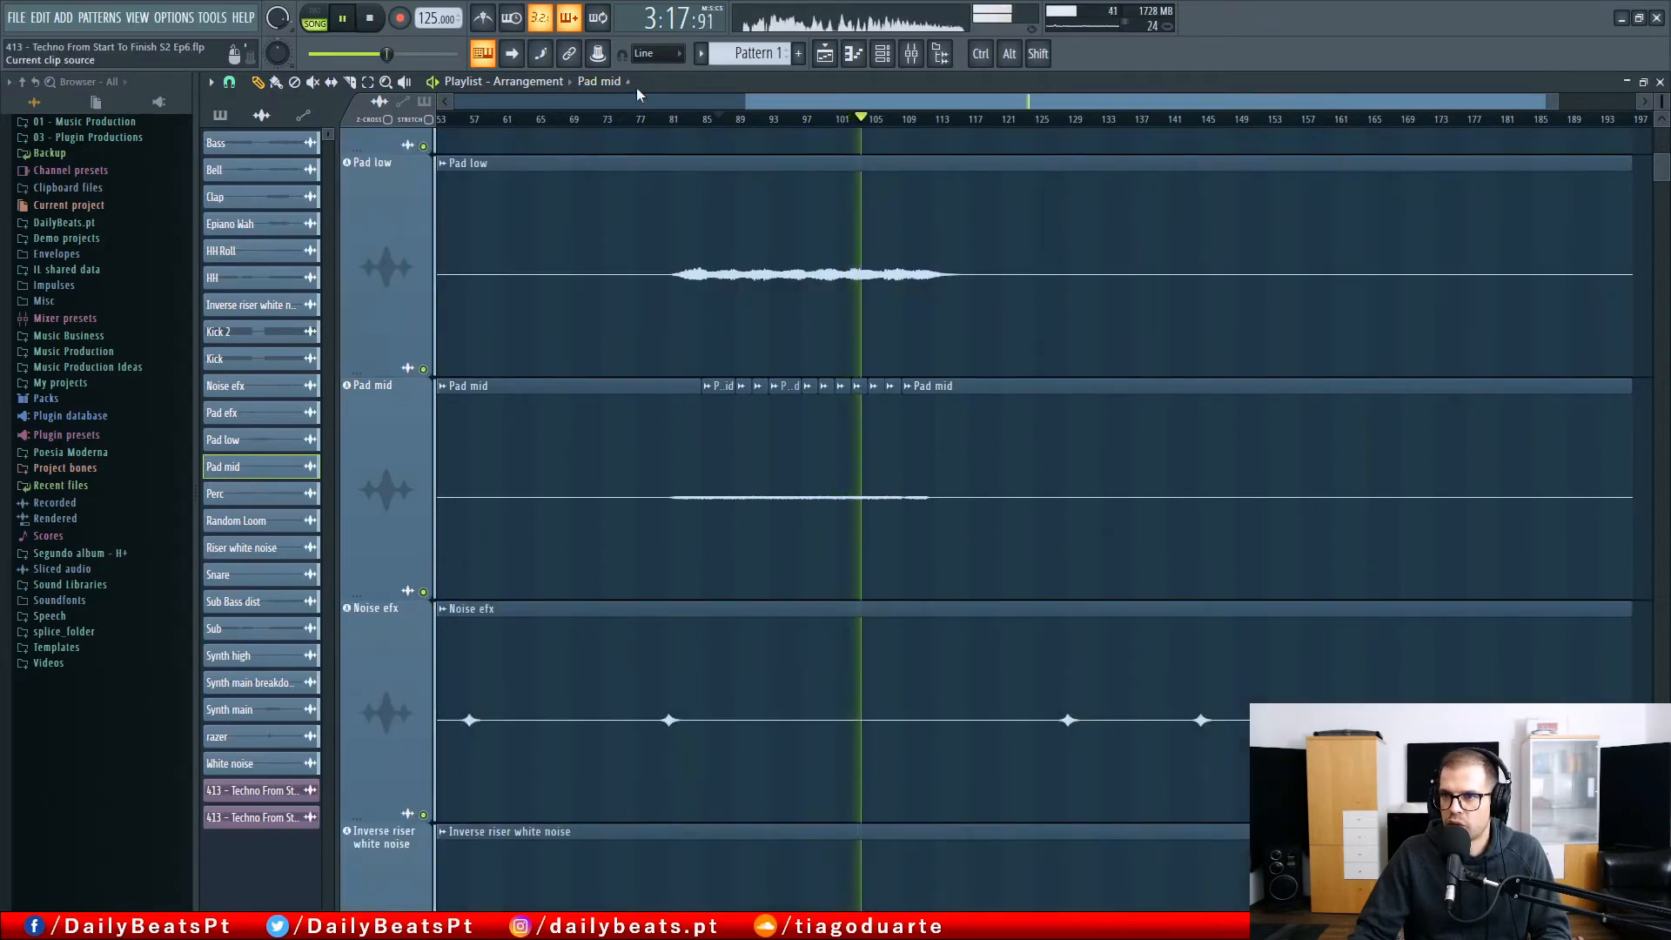
left_click(680, 121)
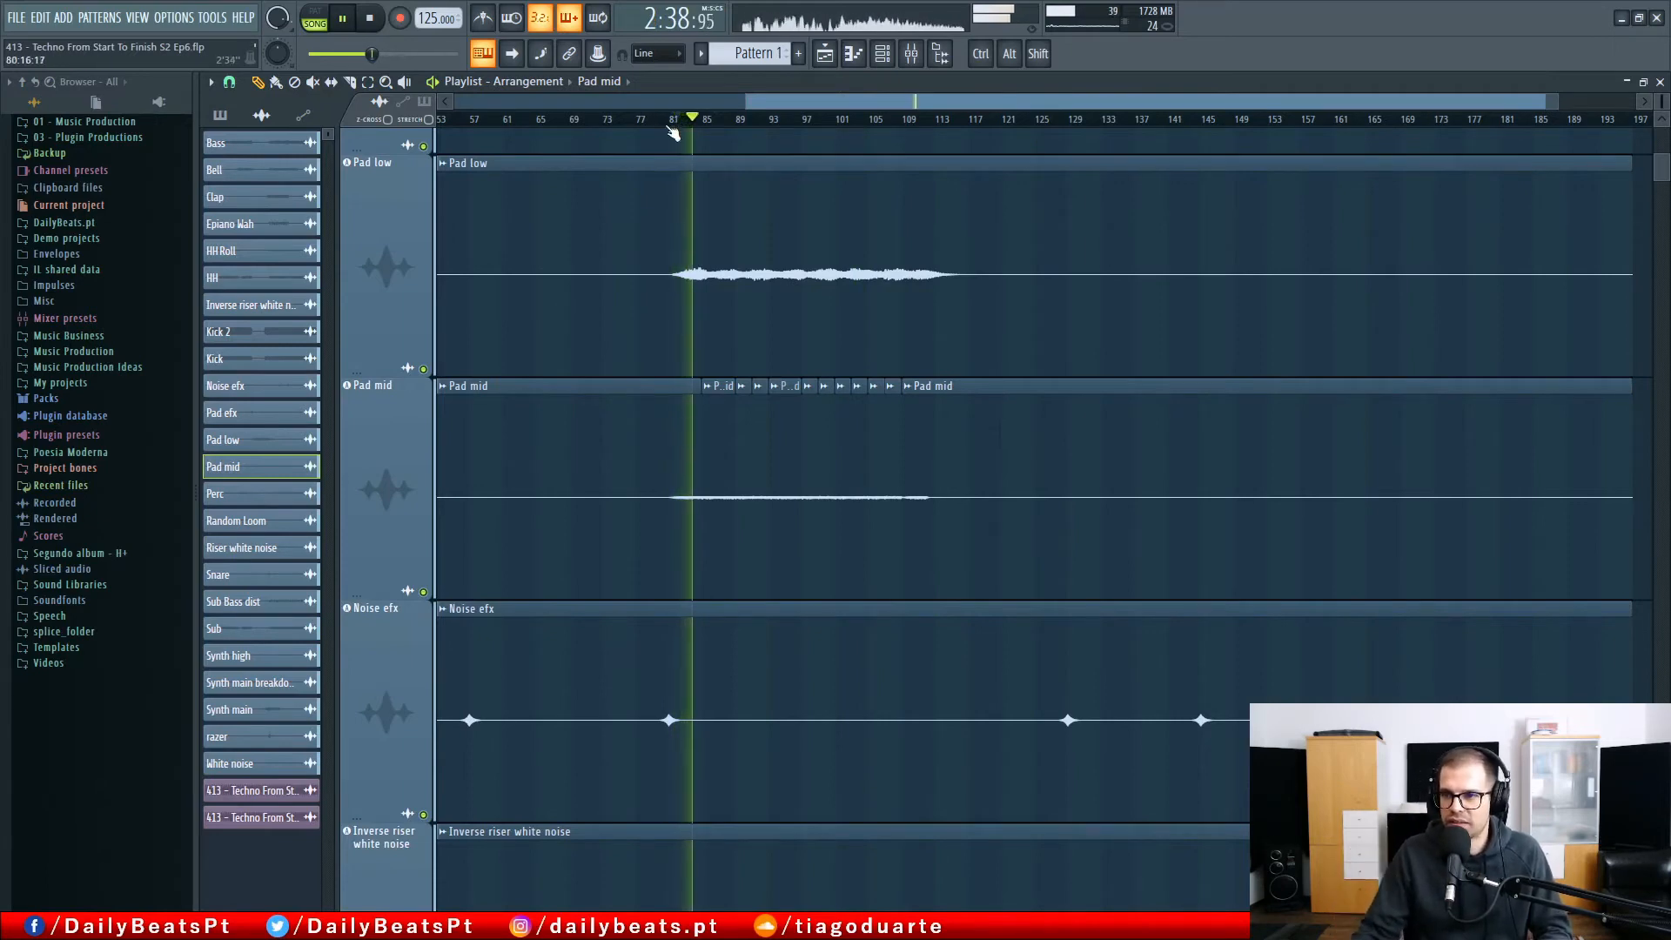
Step: Listen through the breakdown into the drop while examining the kick, snare, clap, synth and pad tracks in the playlist
scroll(739, 459, "up", 5)
scroll(746, 461, "down", 3)
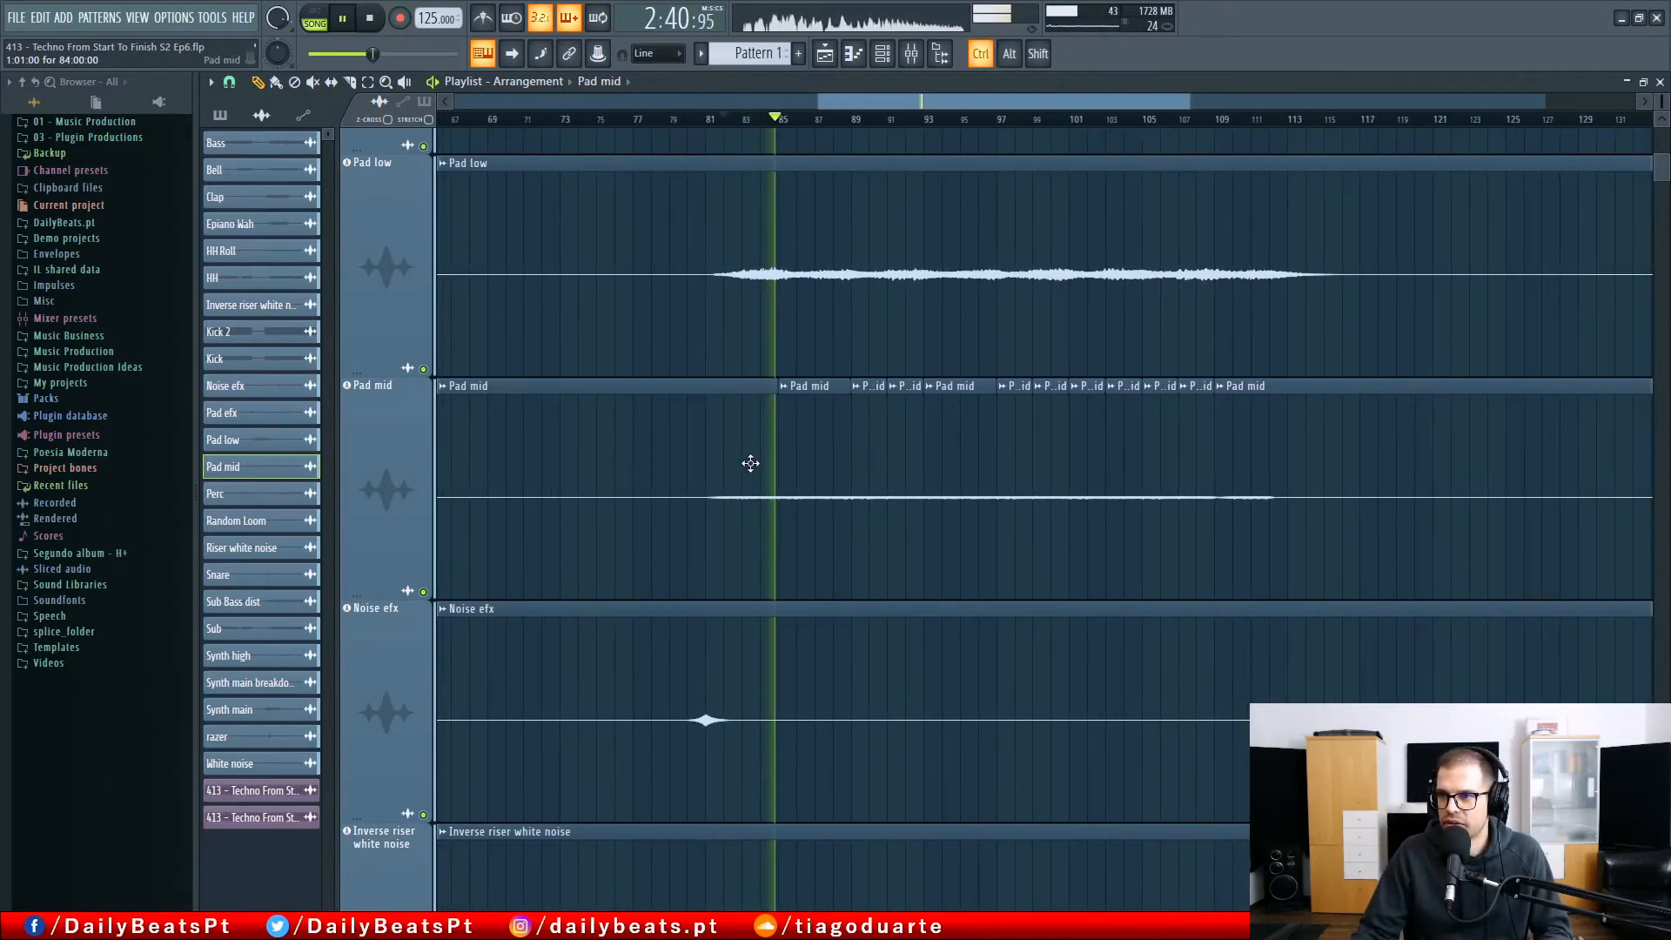
scroll(1234, 473, "up", 6)
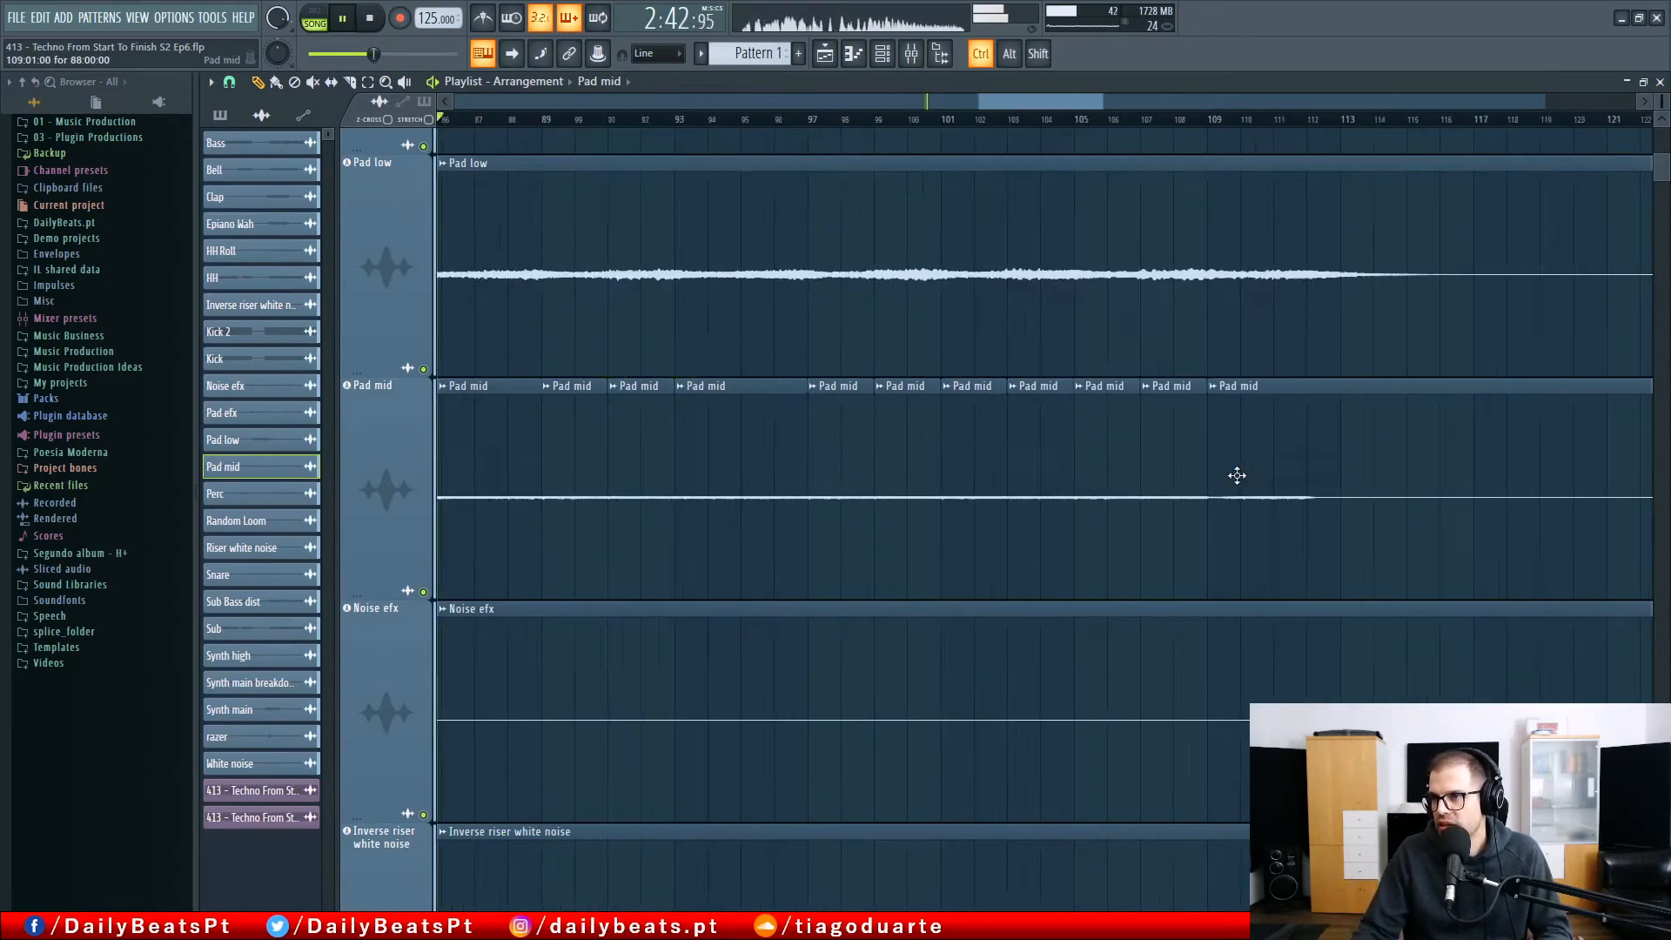
scroll(1125, 454, "down", 4)
scroll(1129, 459, "up", 6)
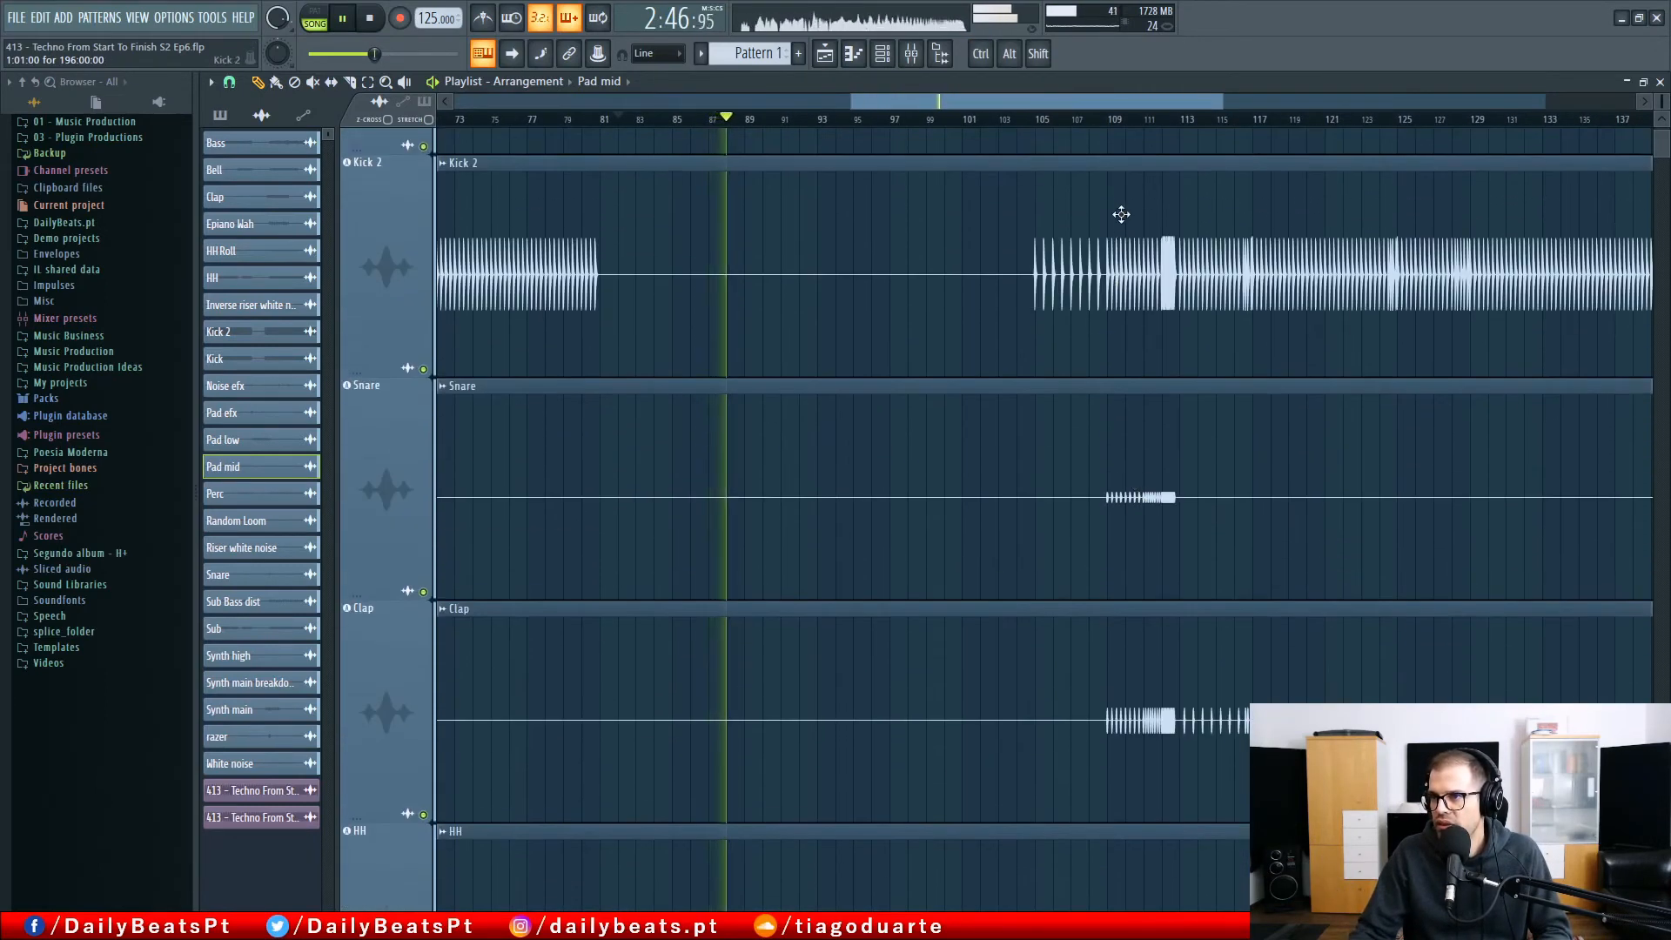
scroll(1094, 586, "down", 6)
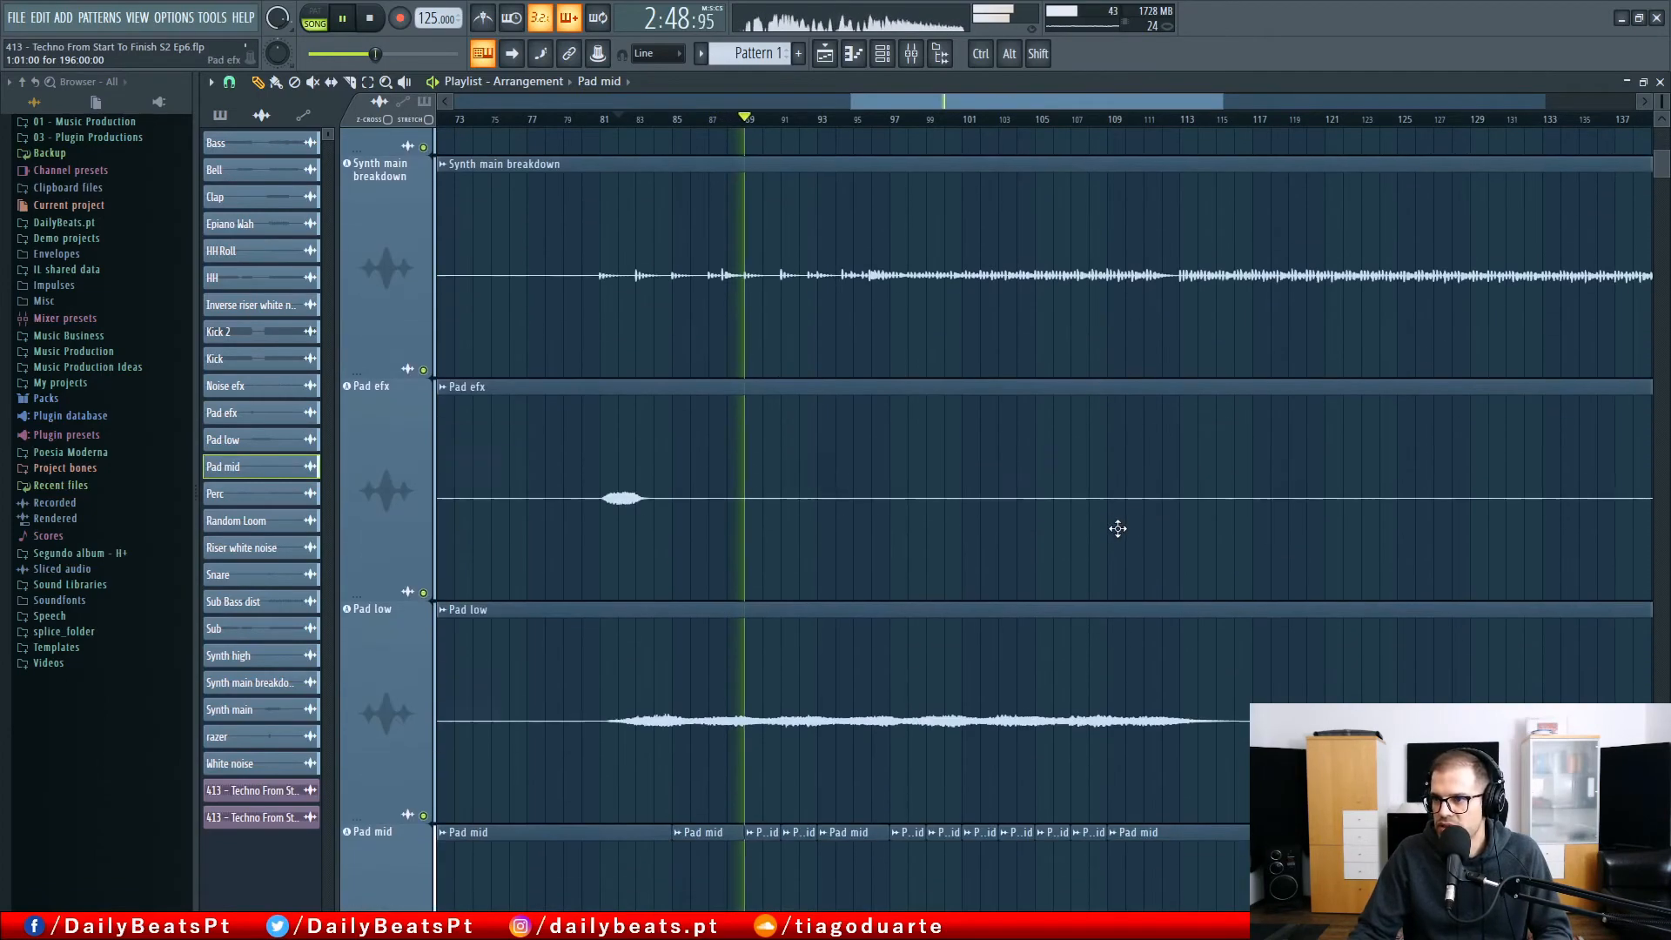
scroll(1117, 572, "down", 3)
scroll(1113, 570, "up", 2)
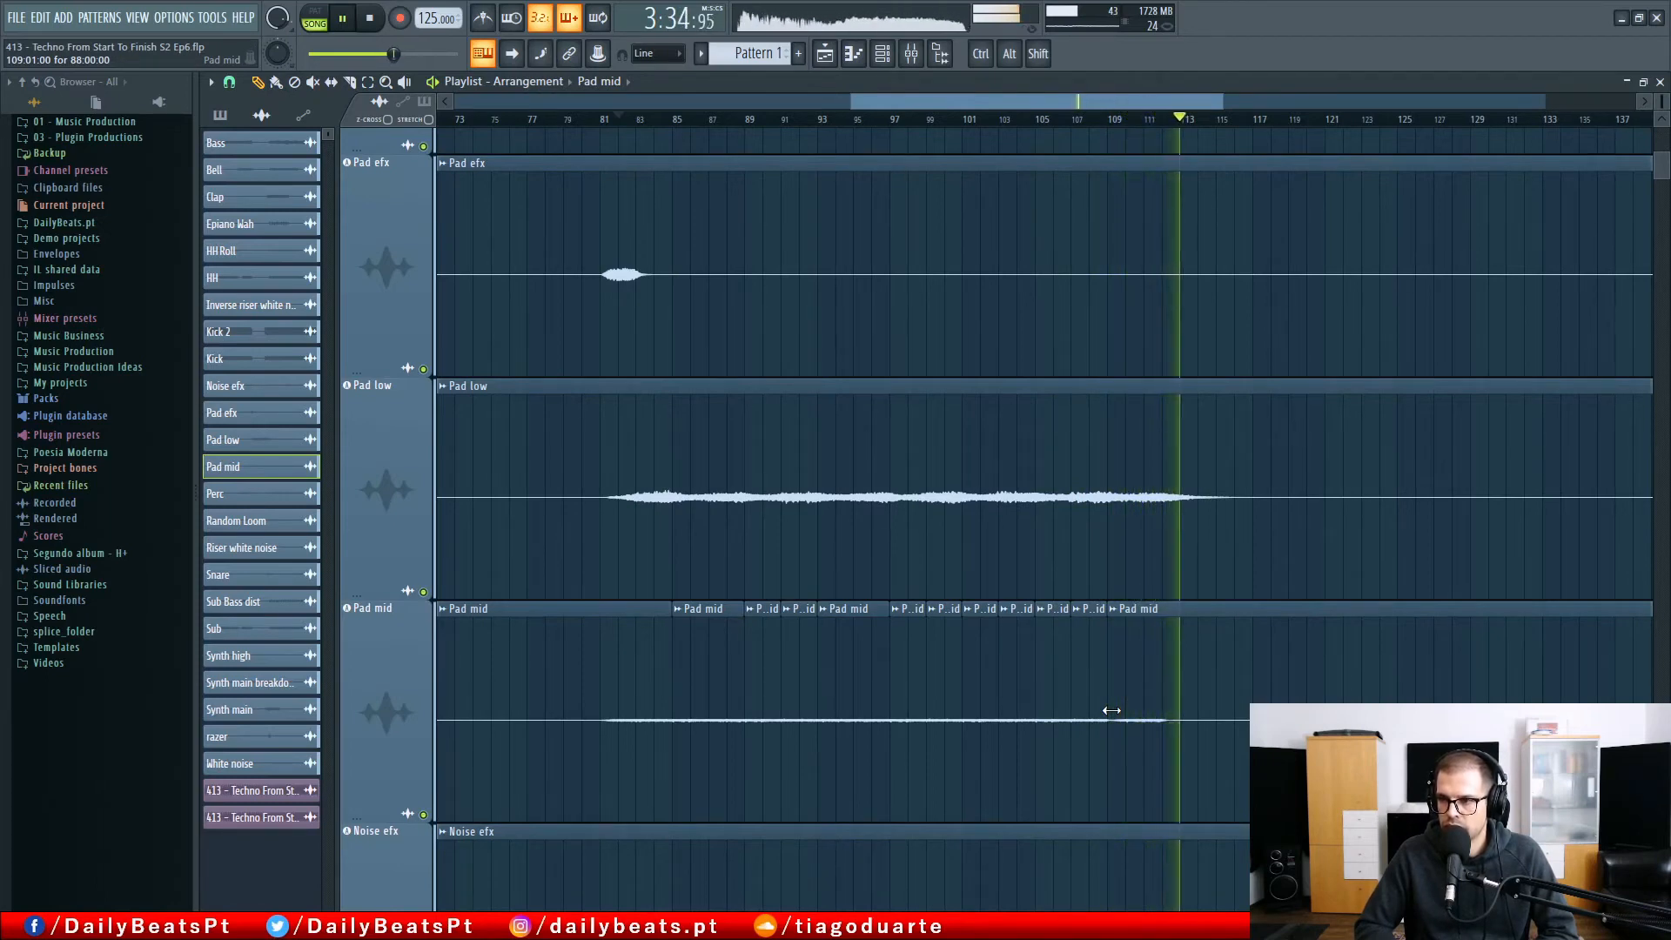
right_click(1100, 433, "ctrl")
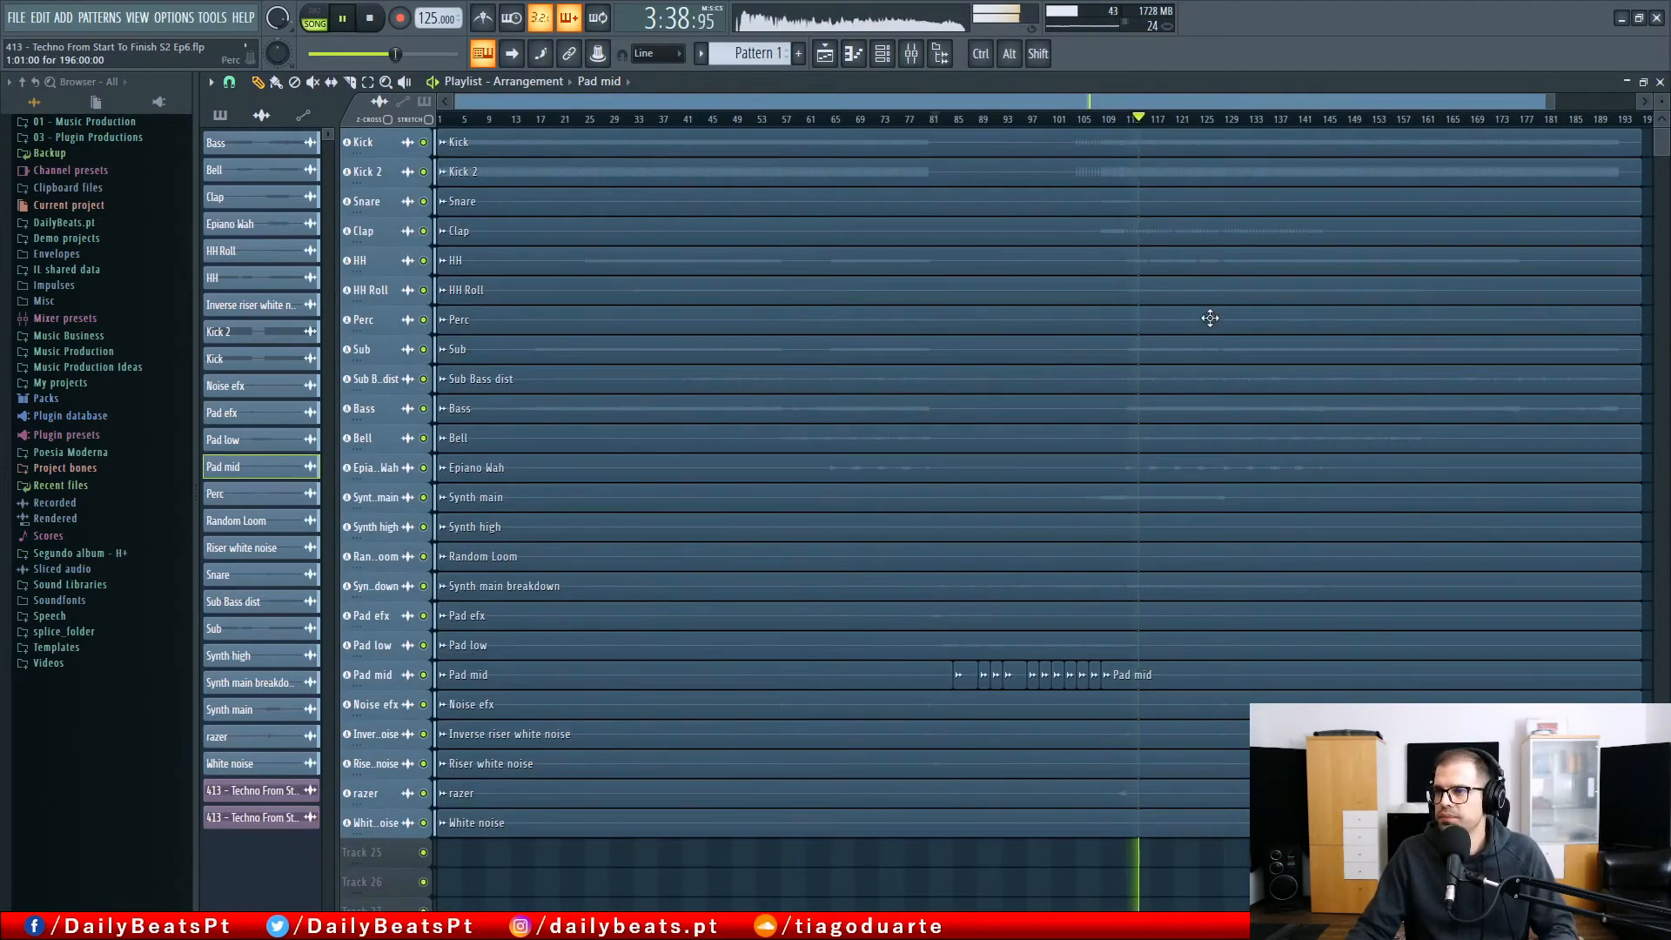
Step: Close the playlist and set the Maximizer threshold in the second Ozone 8 Elements to -14.1 dB
left_click(1660, 82)
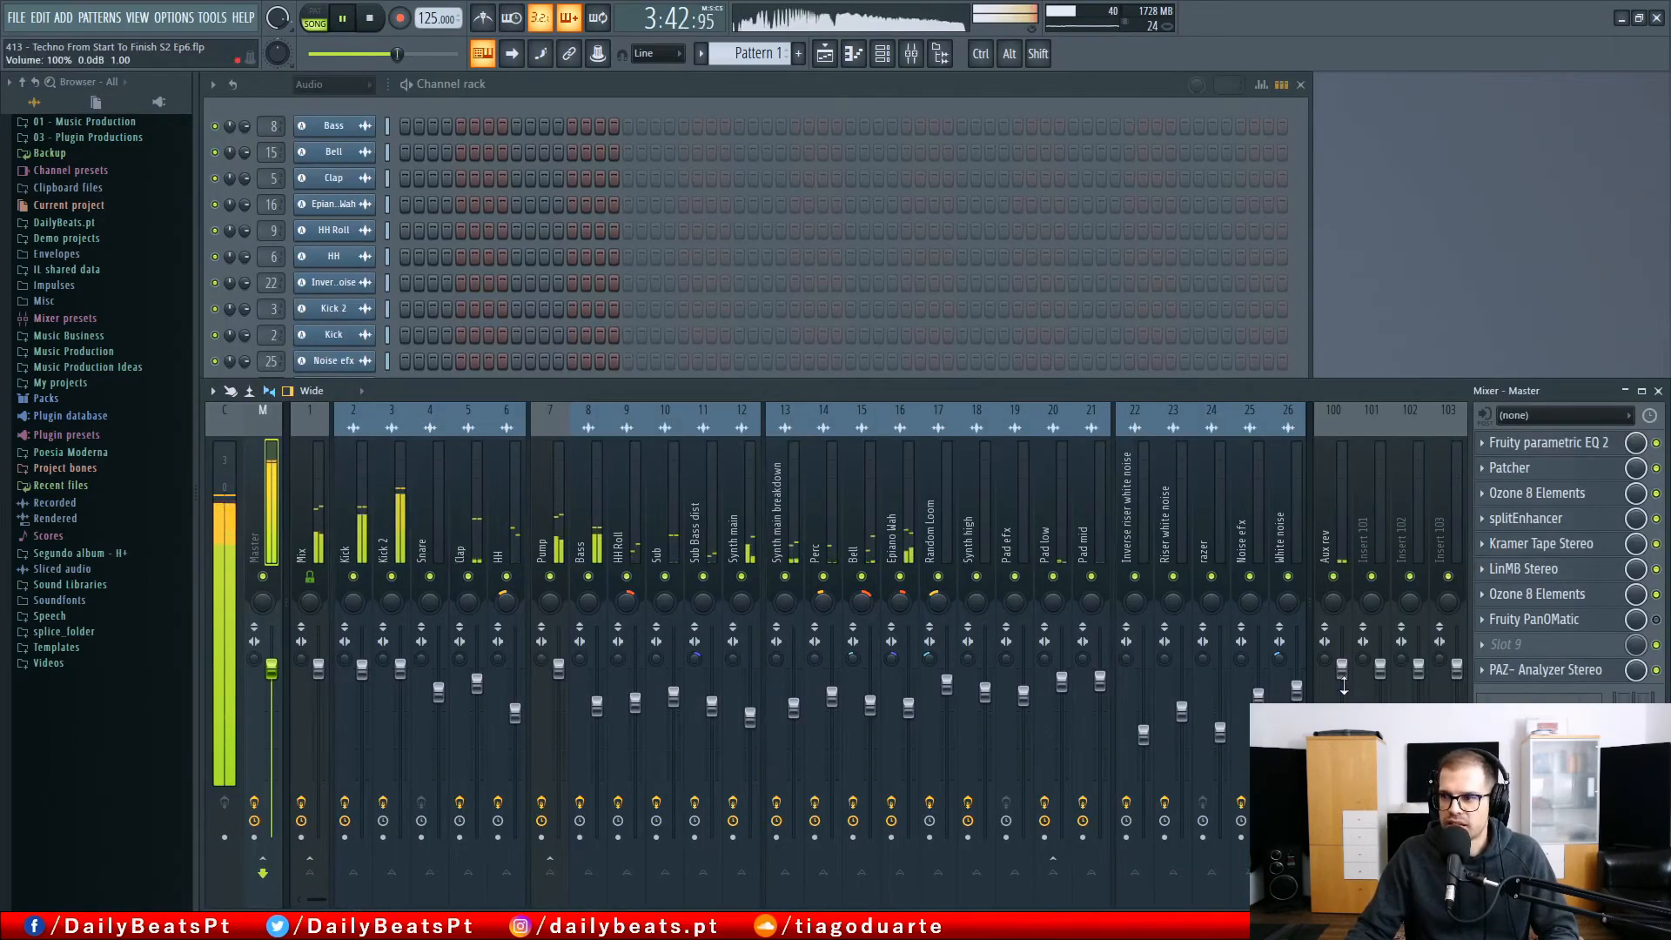
left_click(1587, 601)
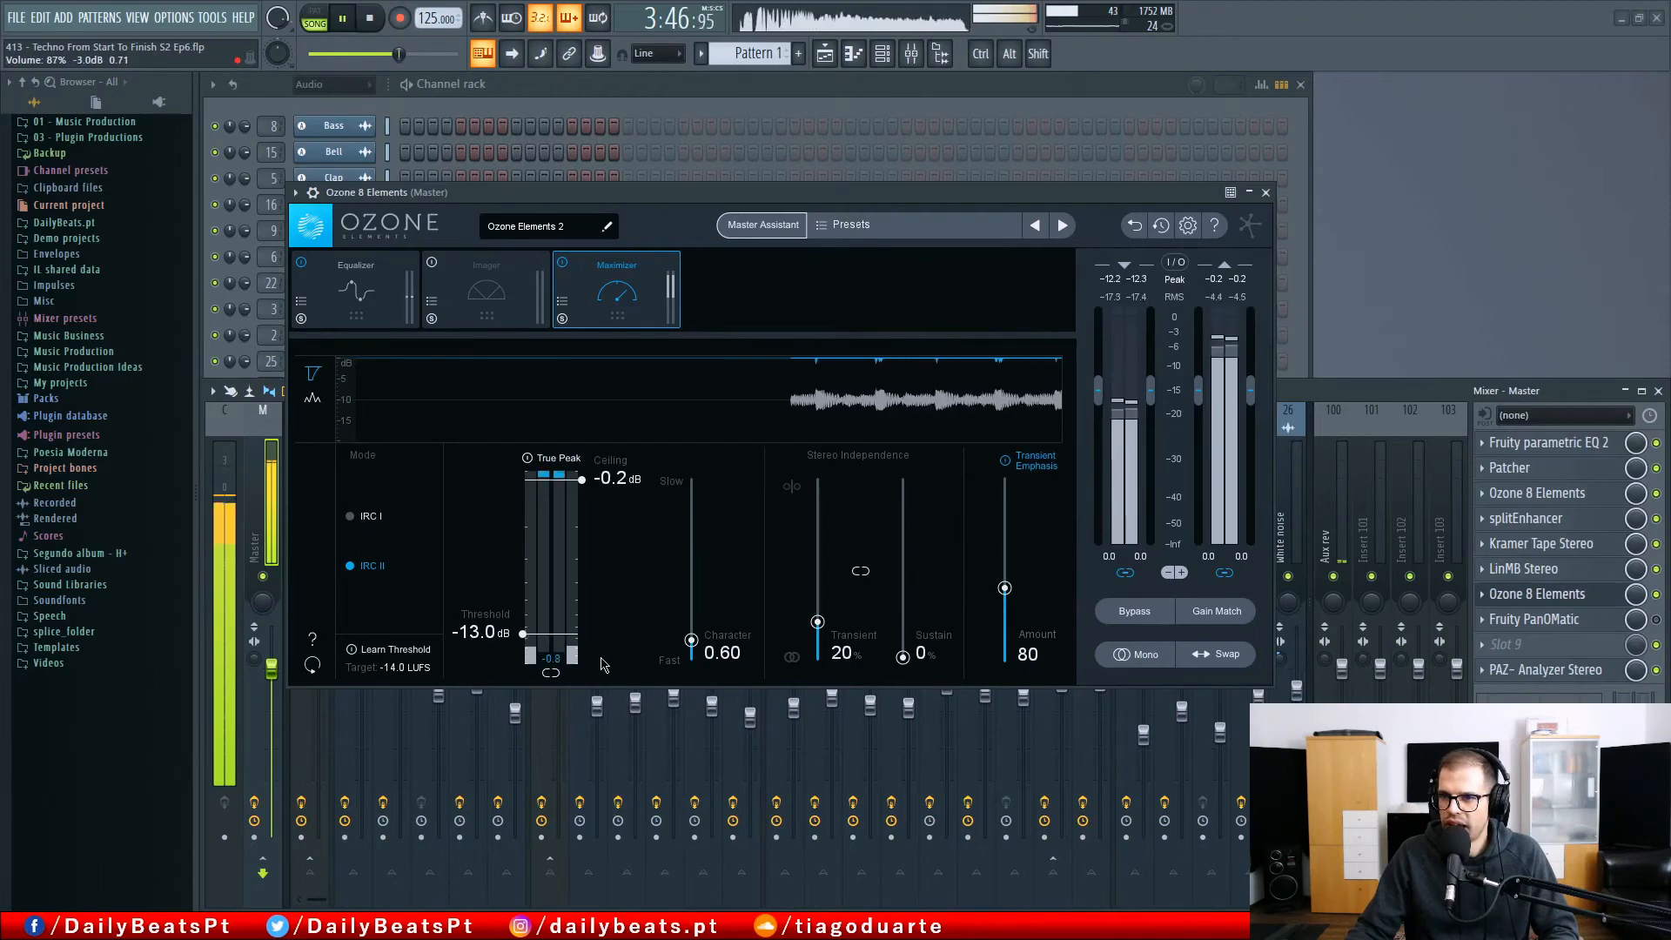
left_click_drag(520, 638, 523, 642)
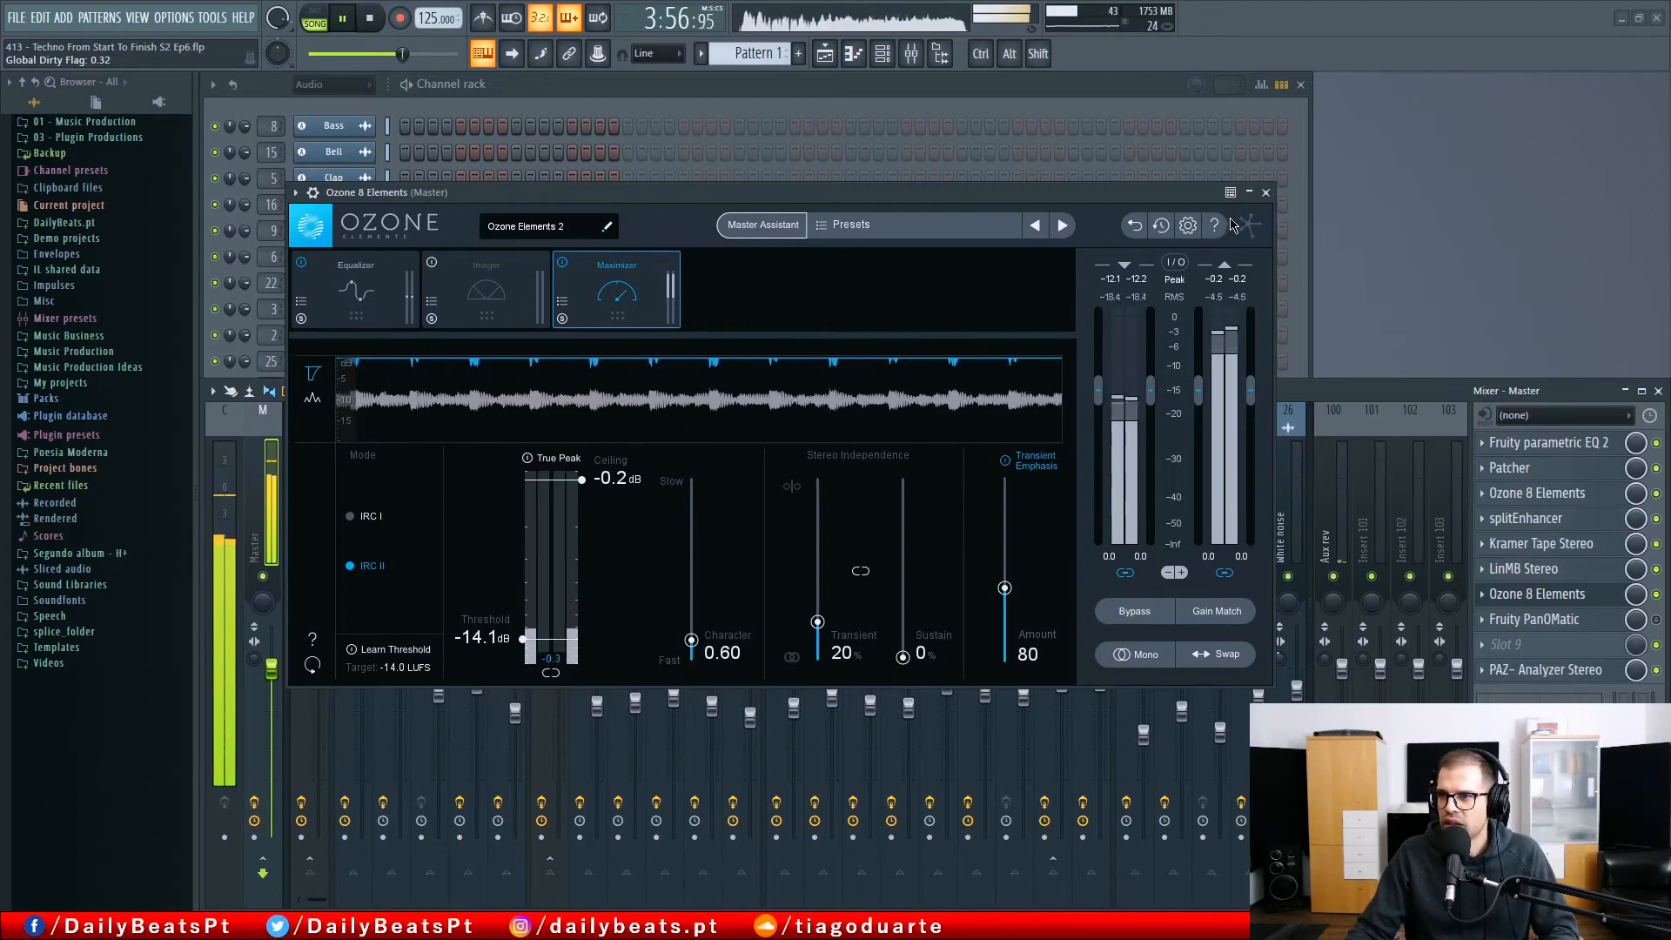
left_click(1267, 193)
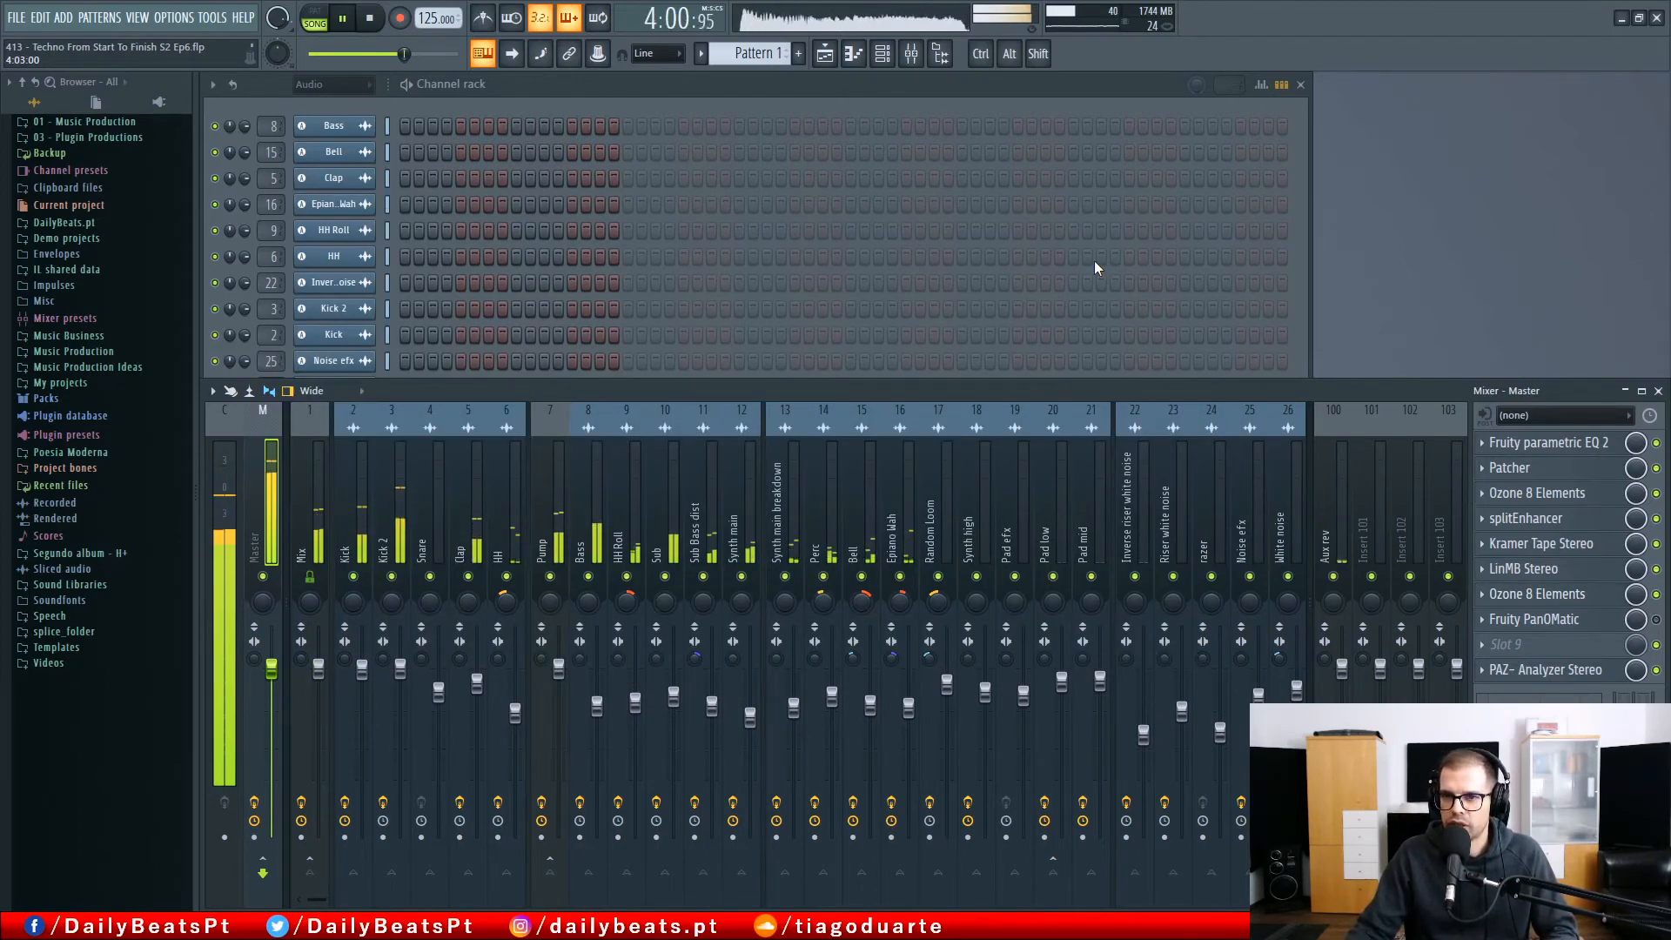
Step: Reopen the playlist, save the project and stop playback
left_click(834, 52)
right_click(1096, 354, "ctrl")
right_click(1095, 353, "ctrl")
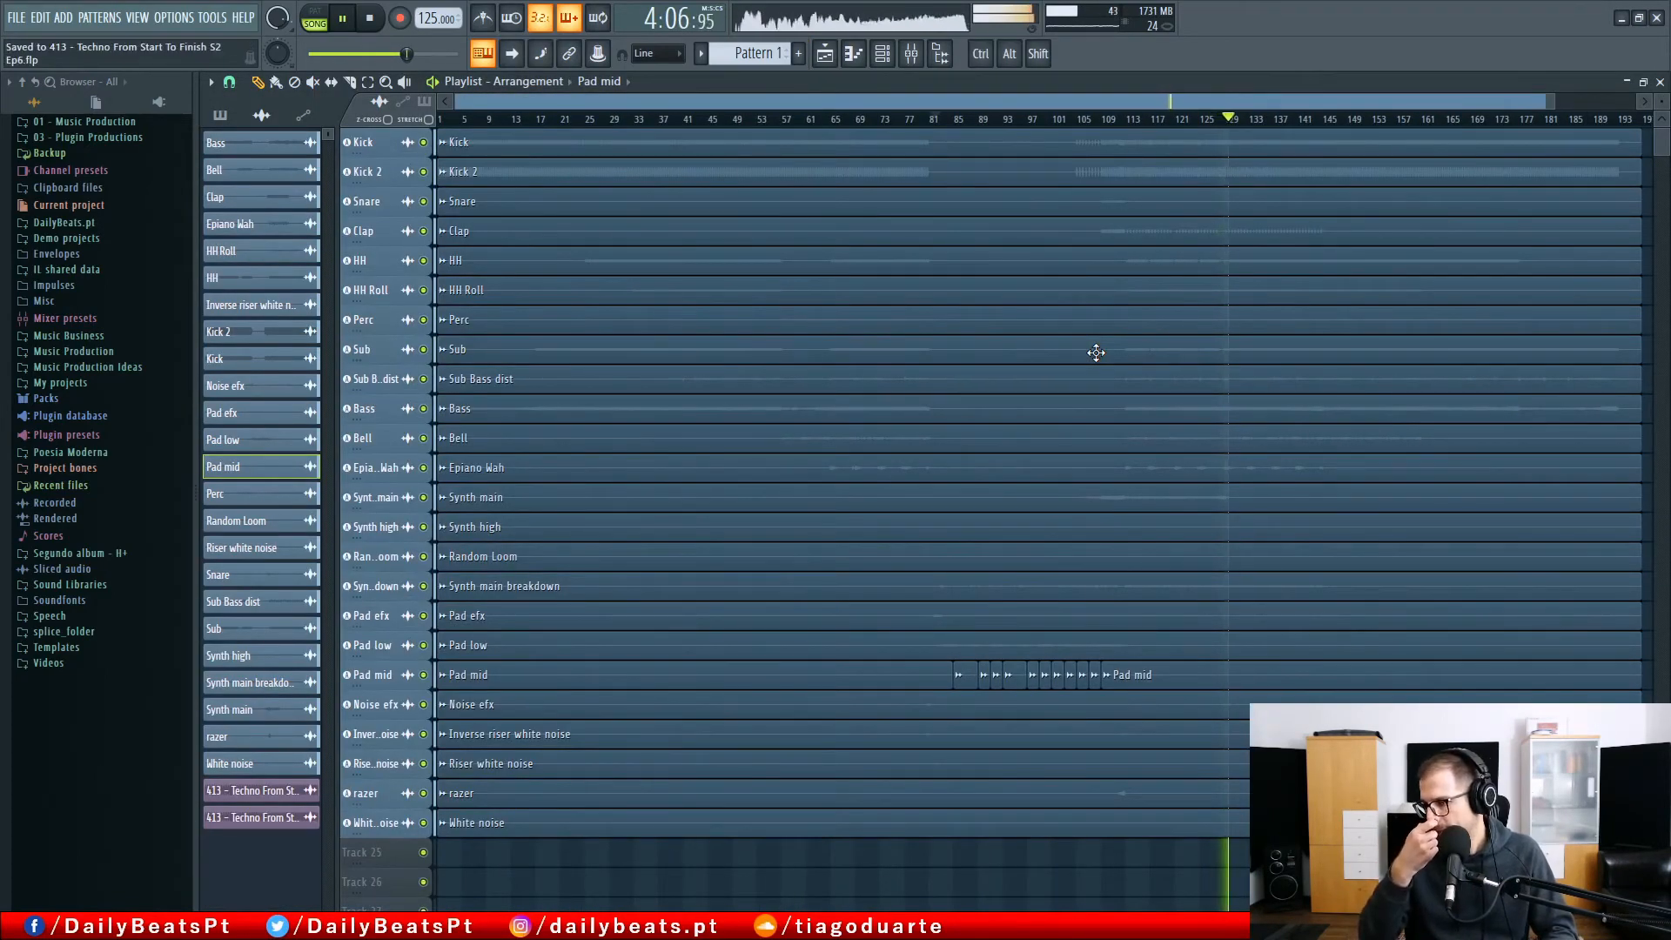
key("space")
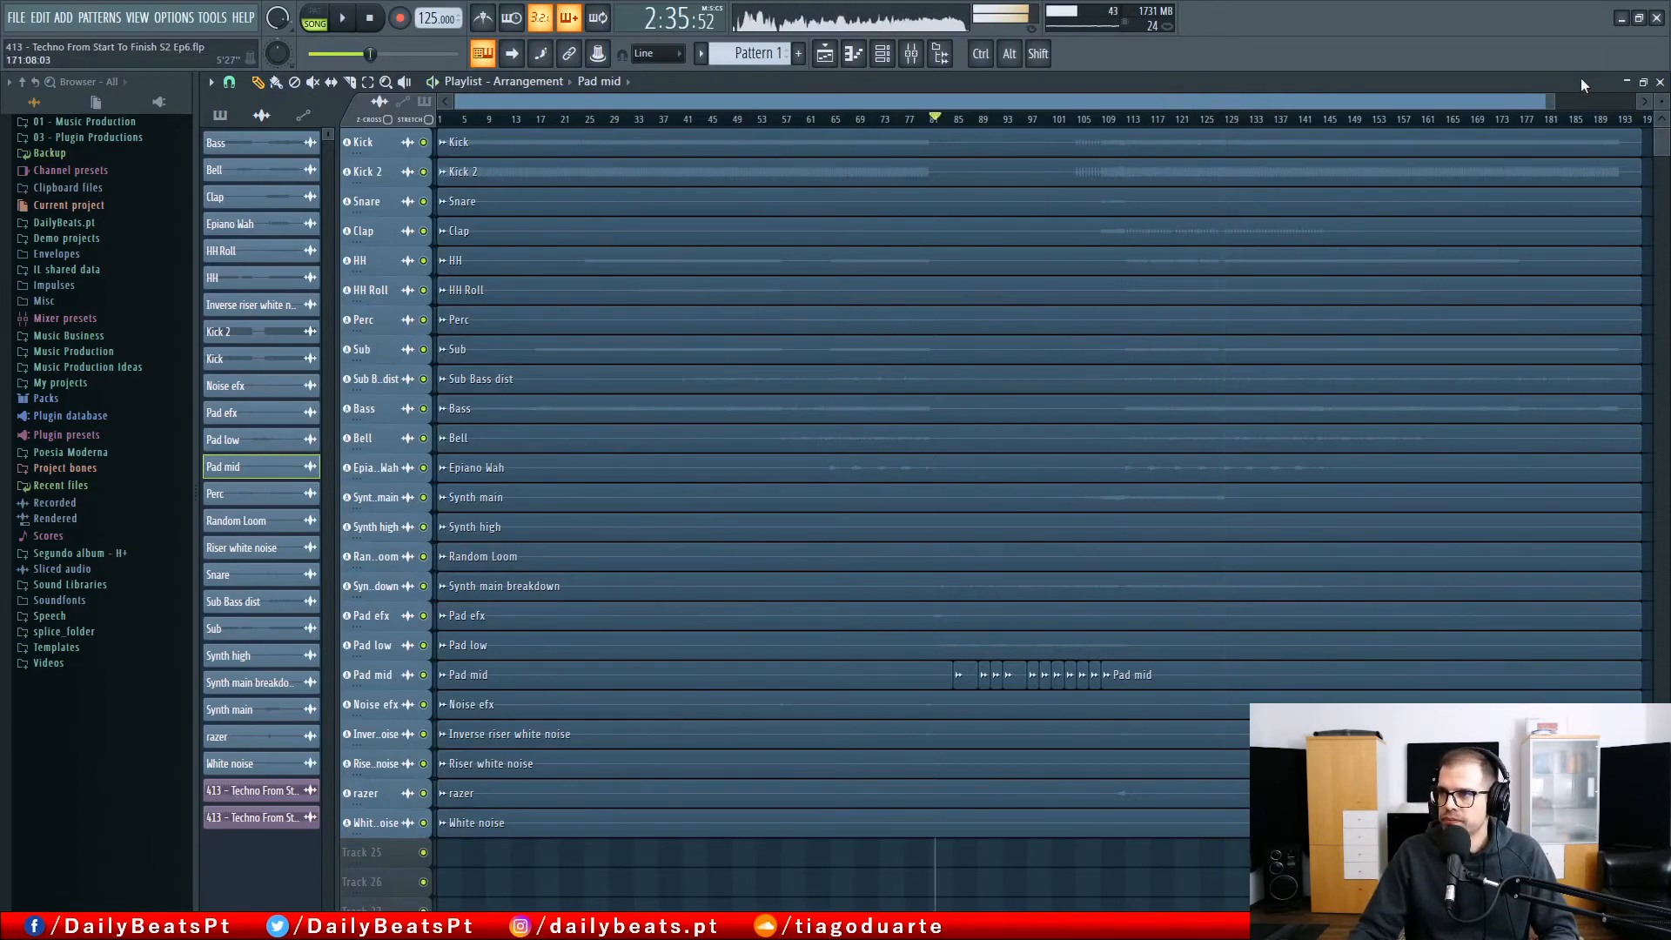